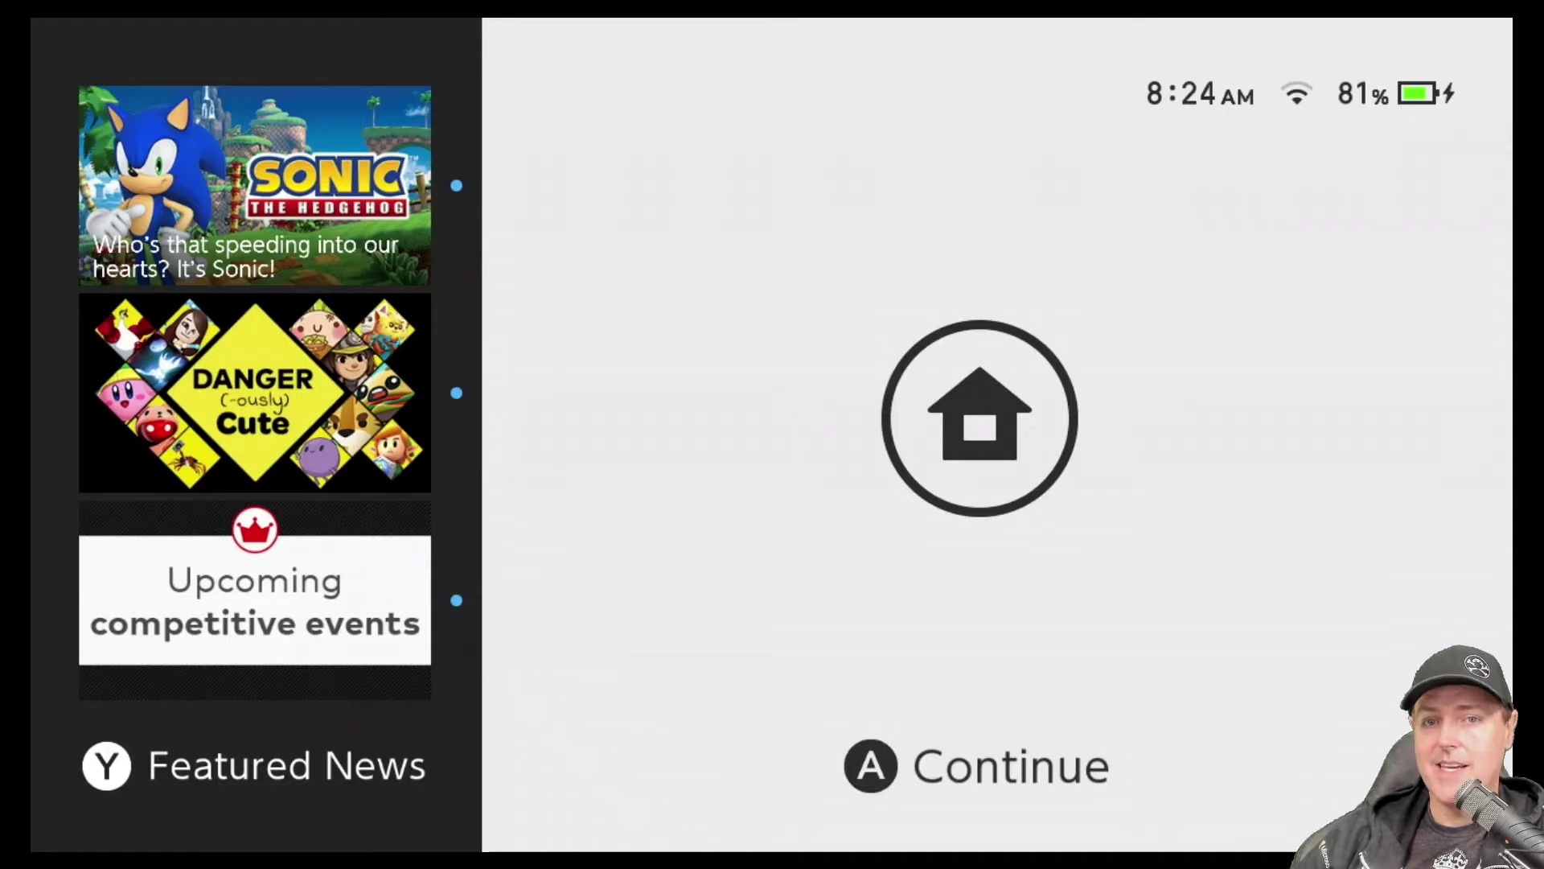
Step: Move from the HOME Menu game row to the System Settings shortcut
key(Return)
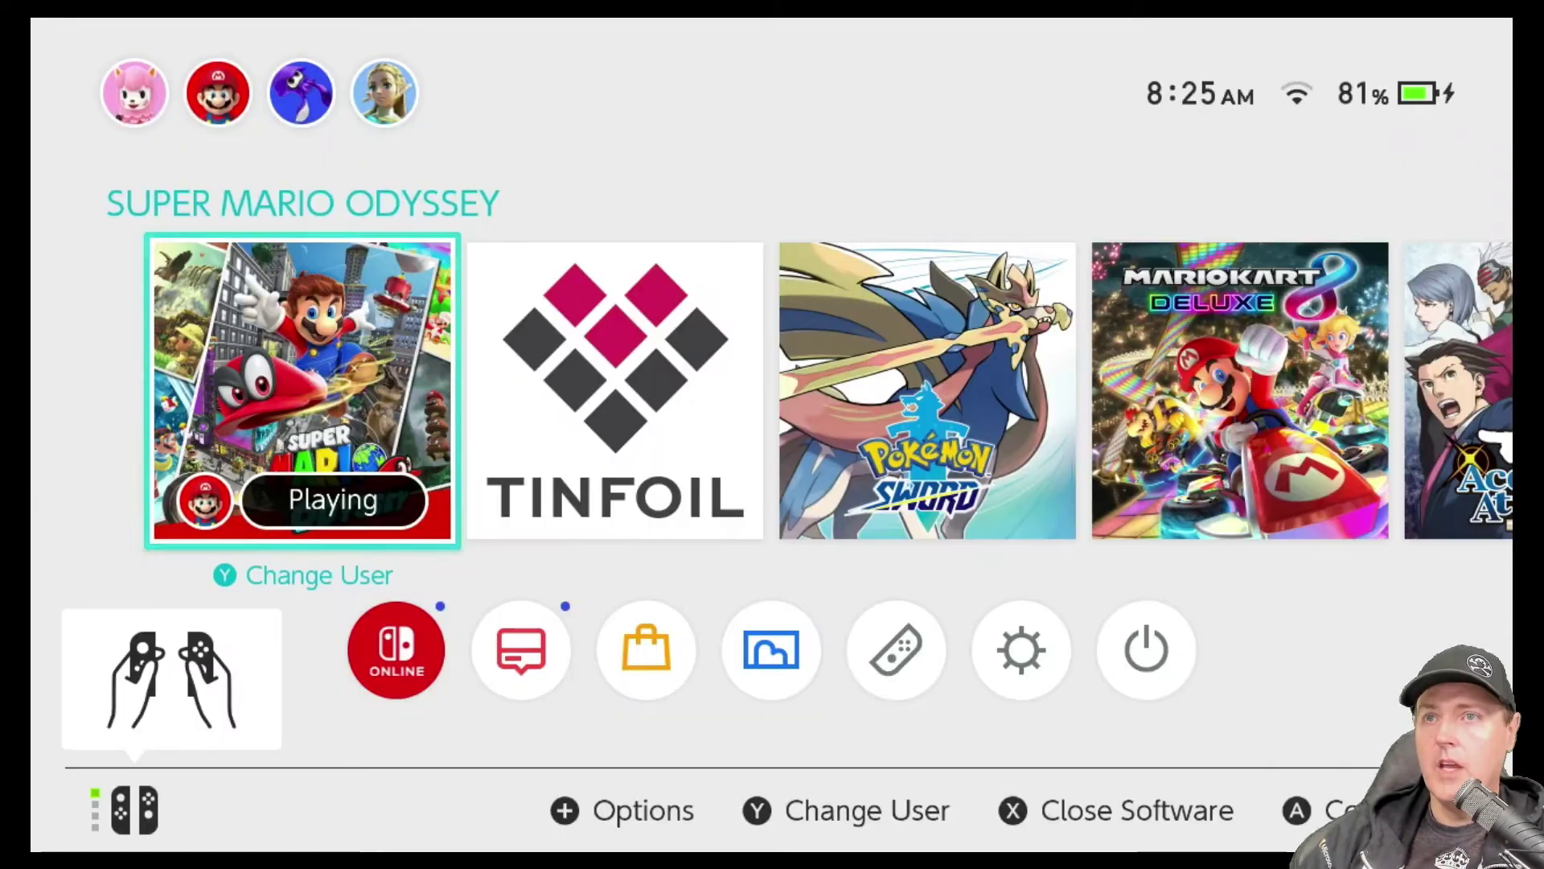
key(Right)
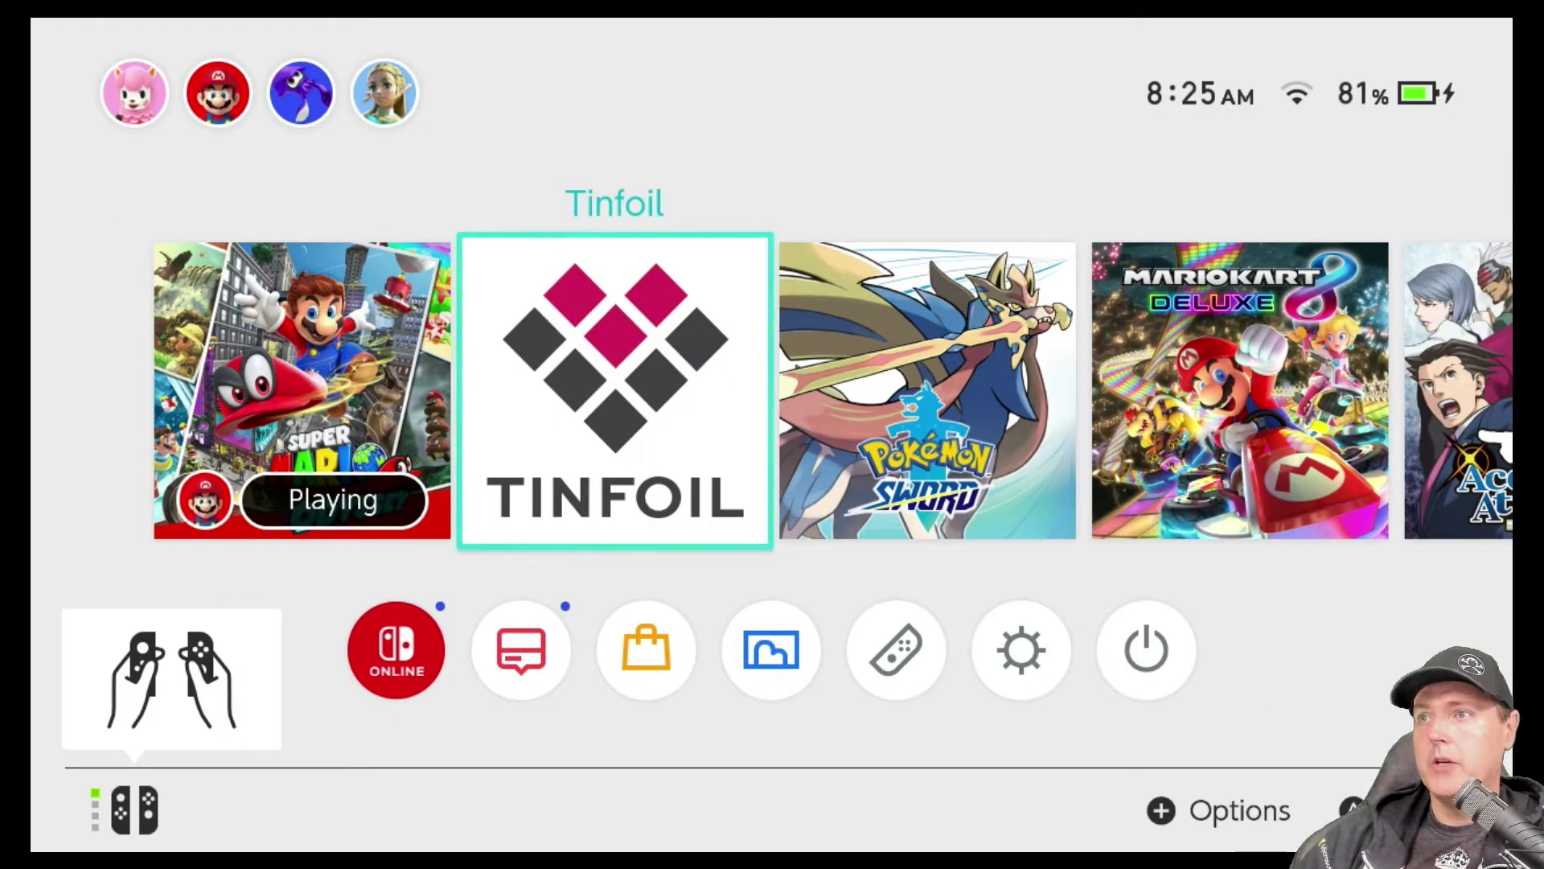
key(Left)
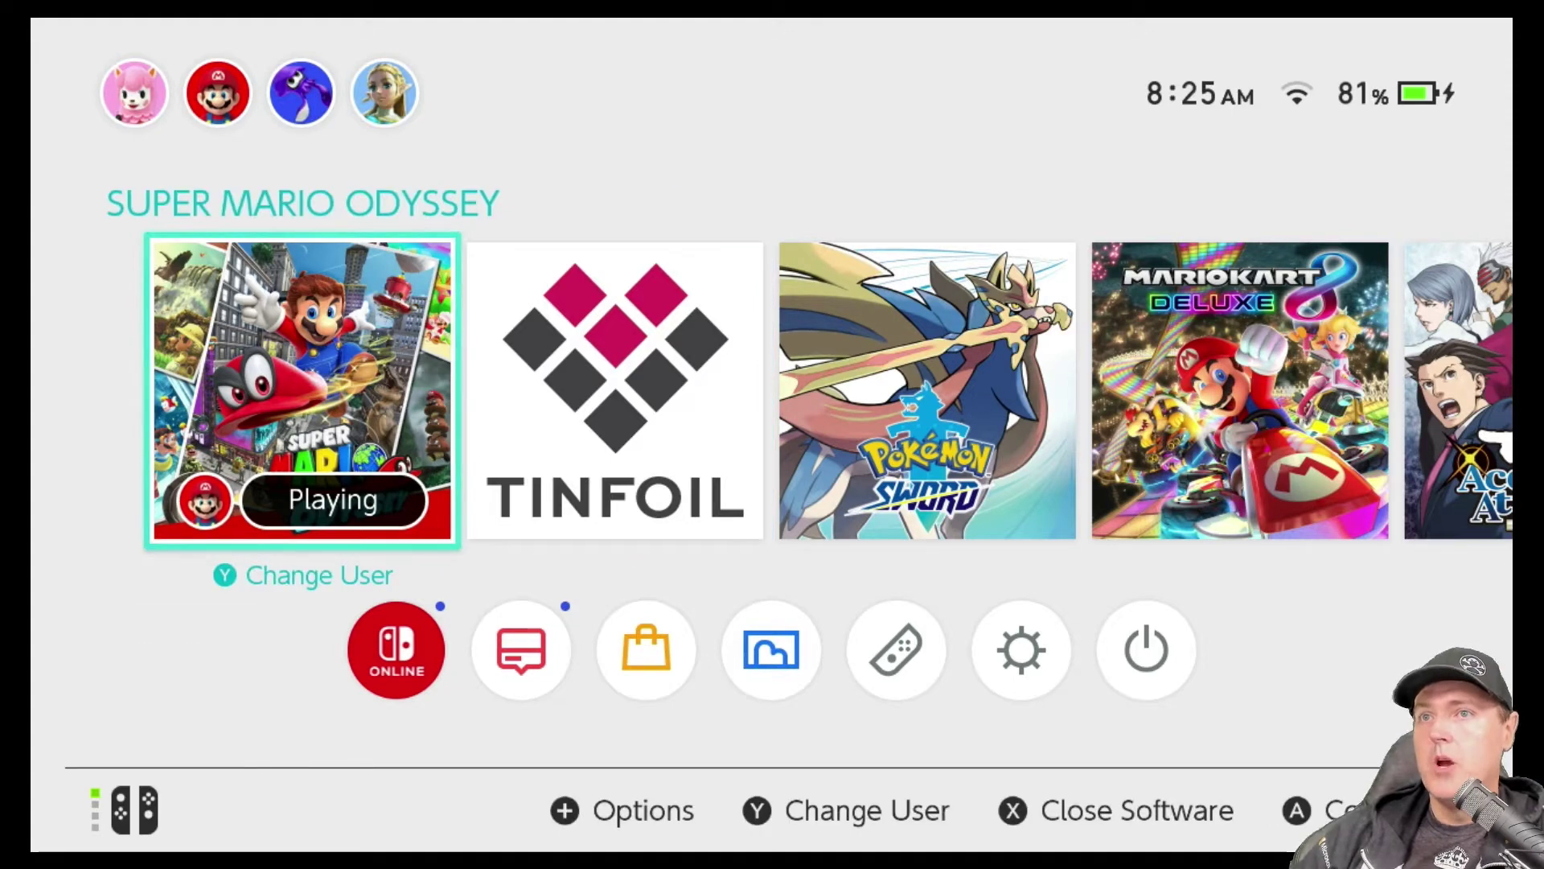
key(Right)
key(Down)
key(Right)
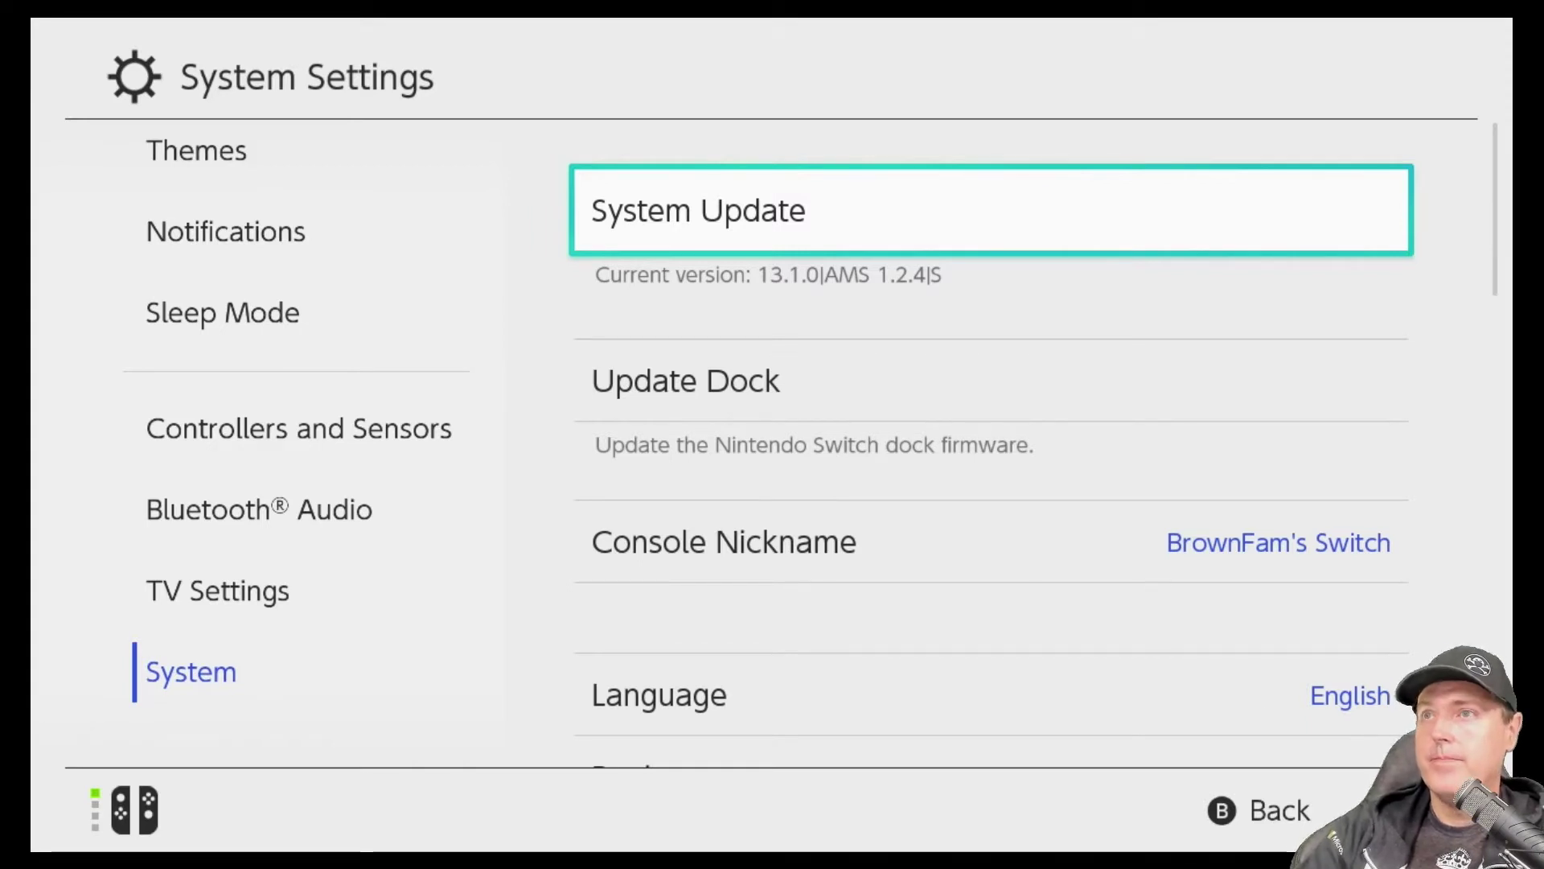
Step: Attempt a System Update, dismiss error 2137-8007, and head back up the settings categories
key(Return)
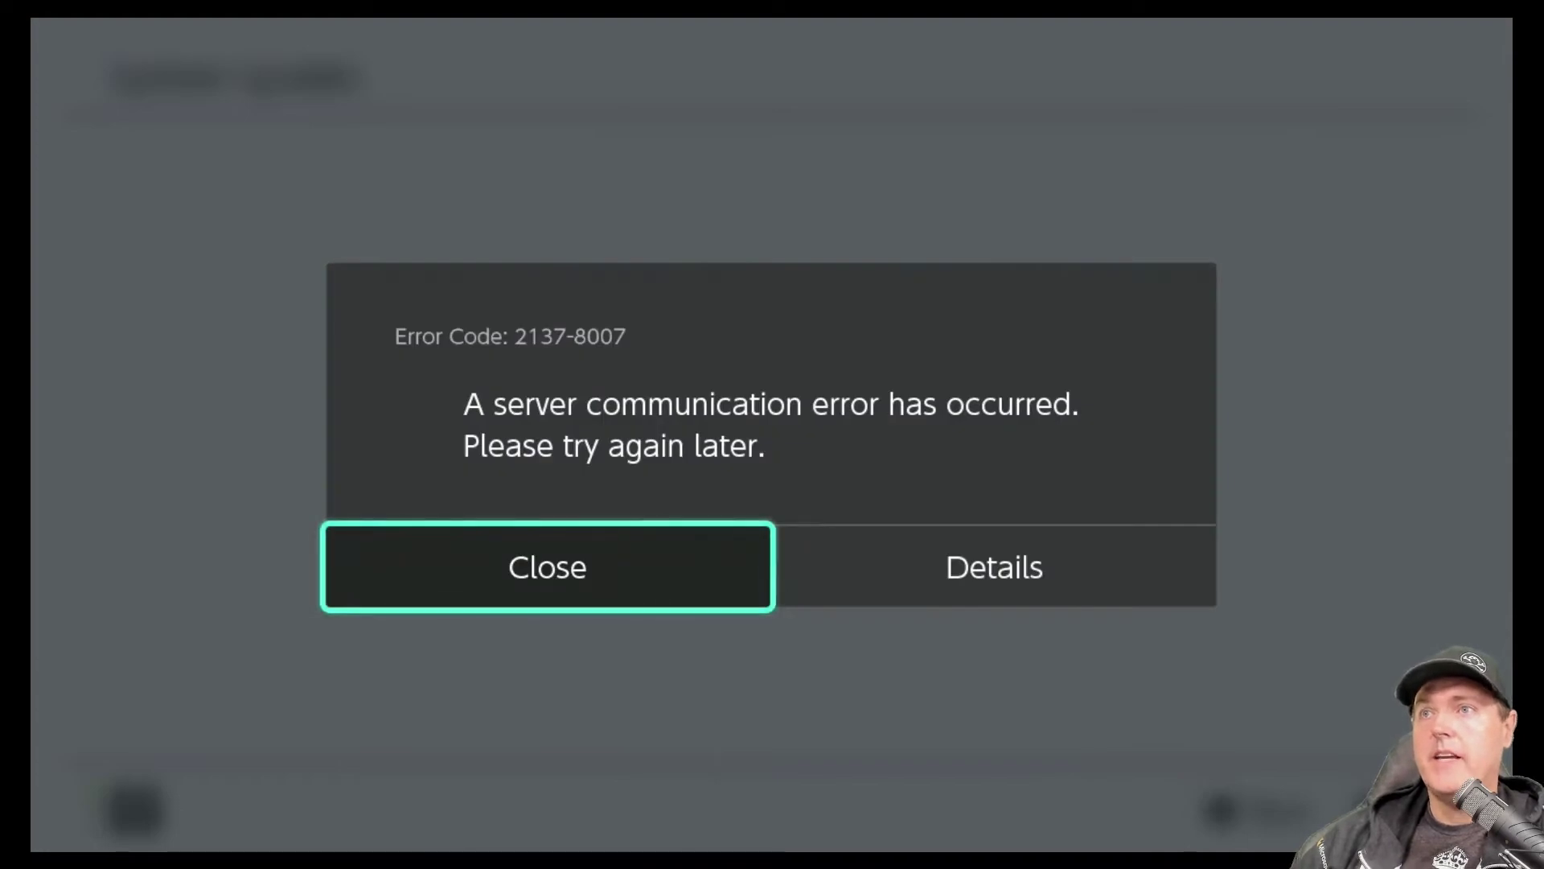
key(Return)
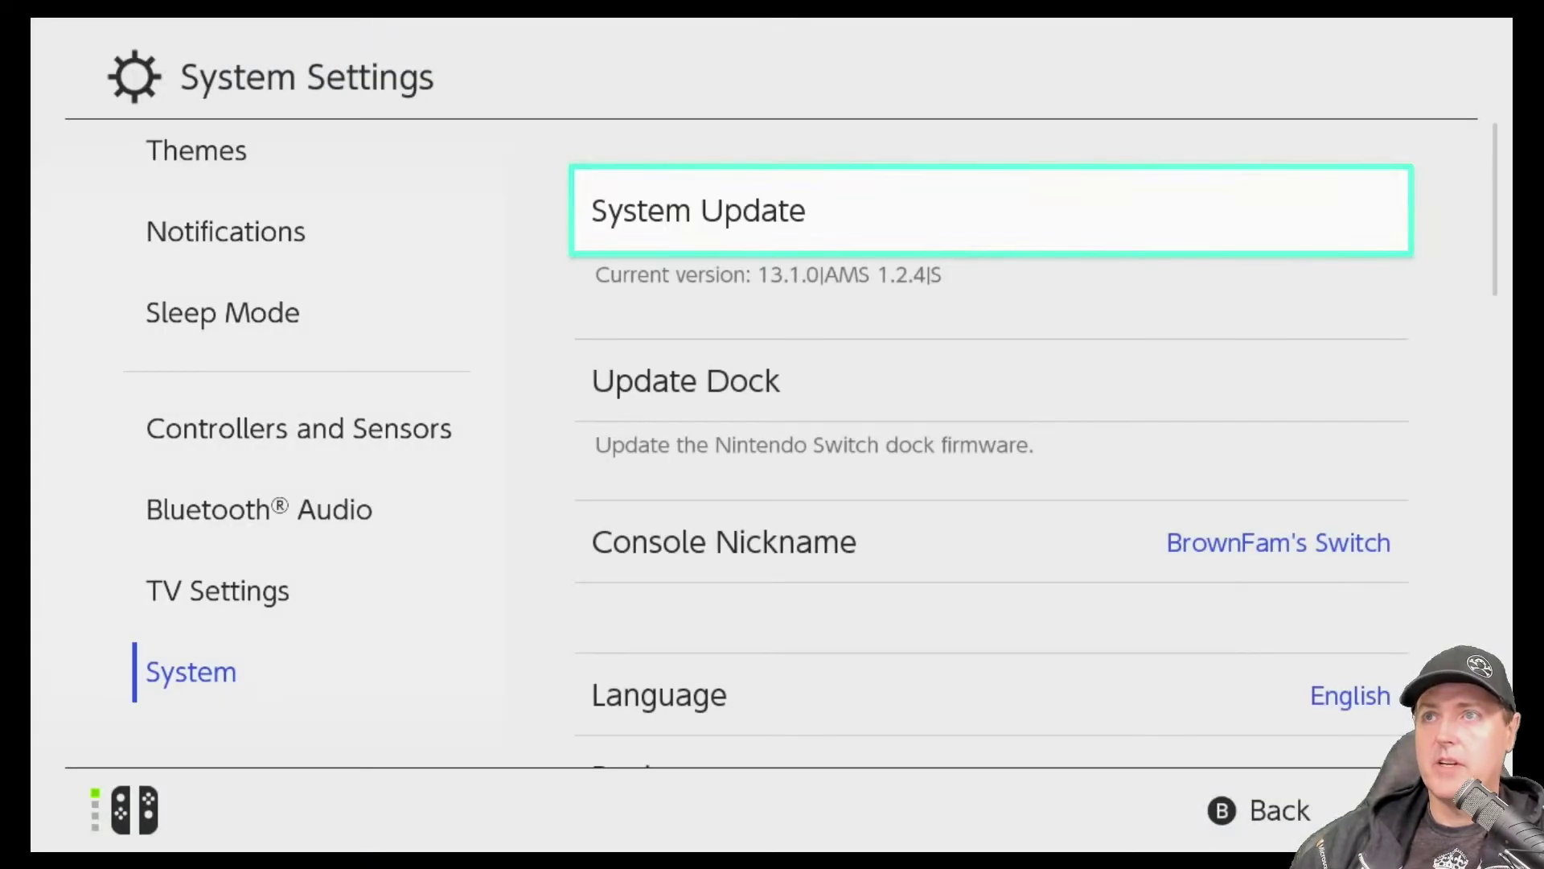
key(Down)
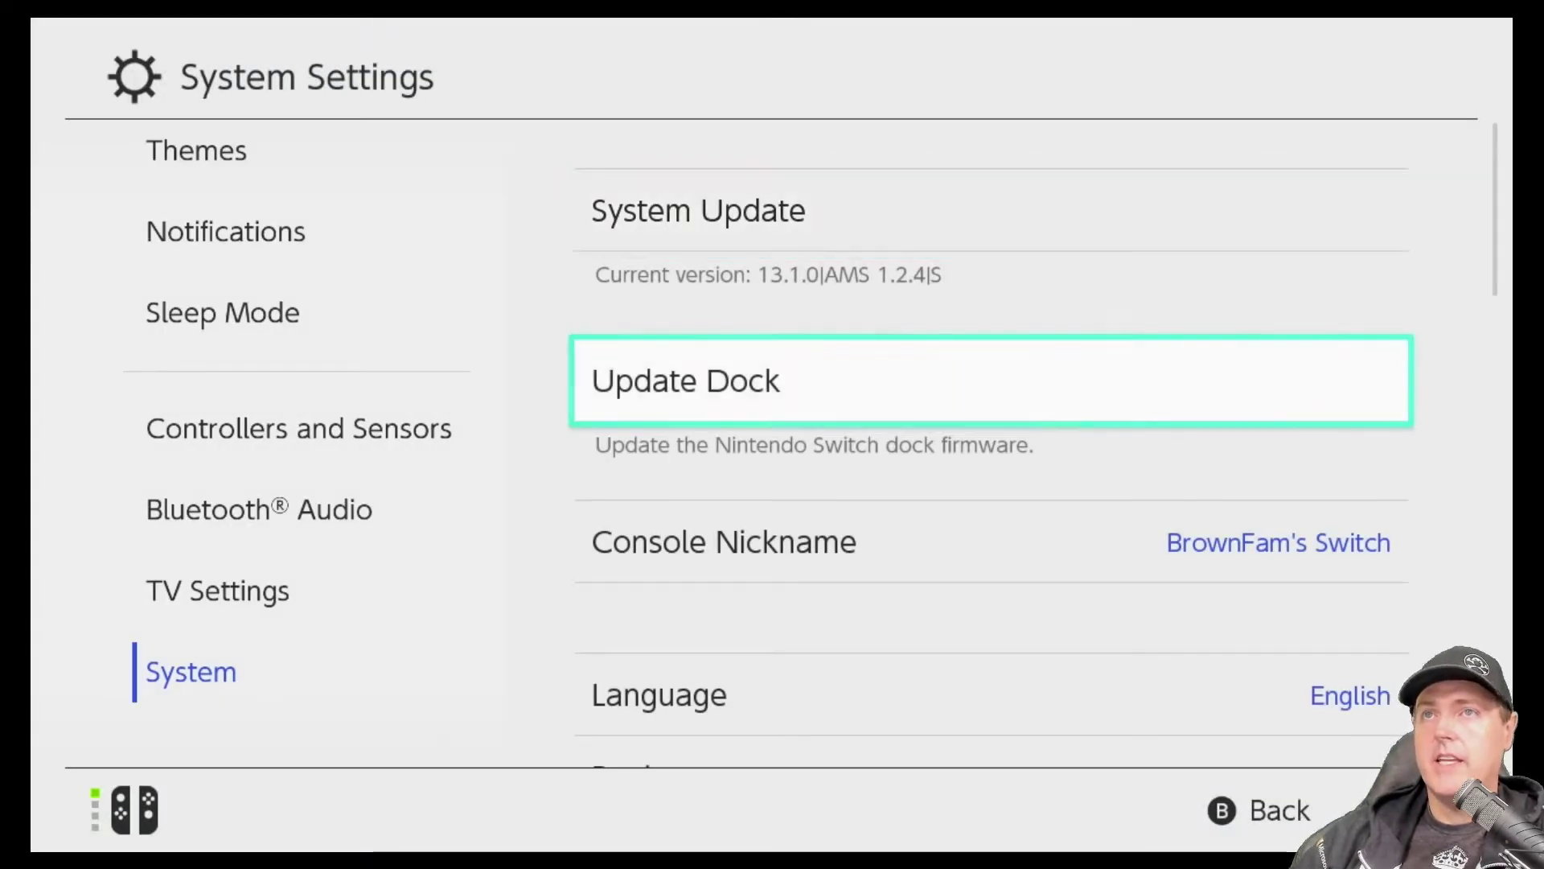
key(Up)
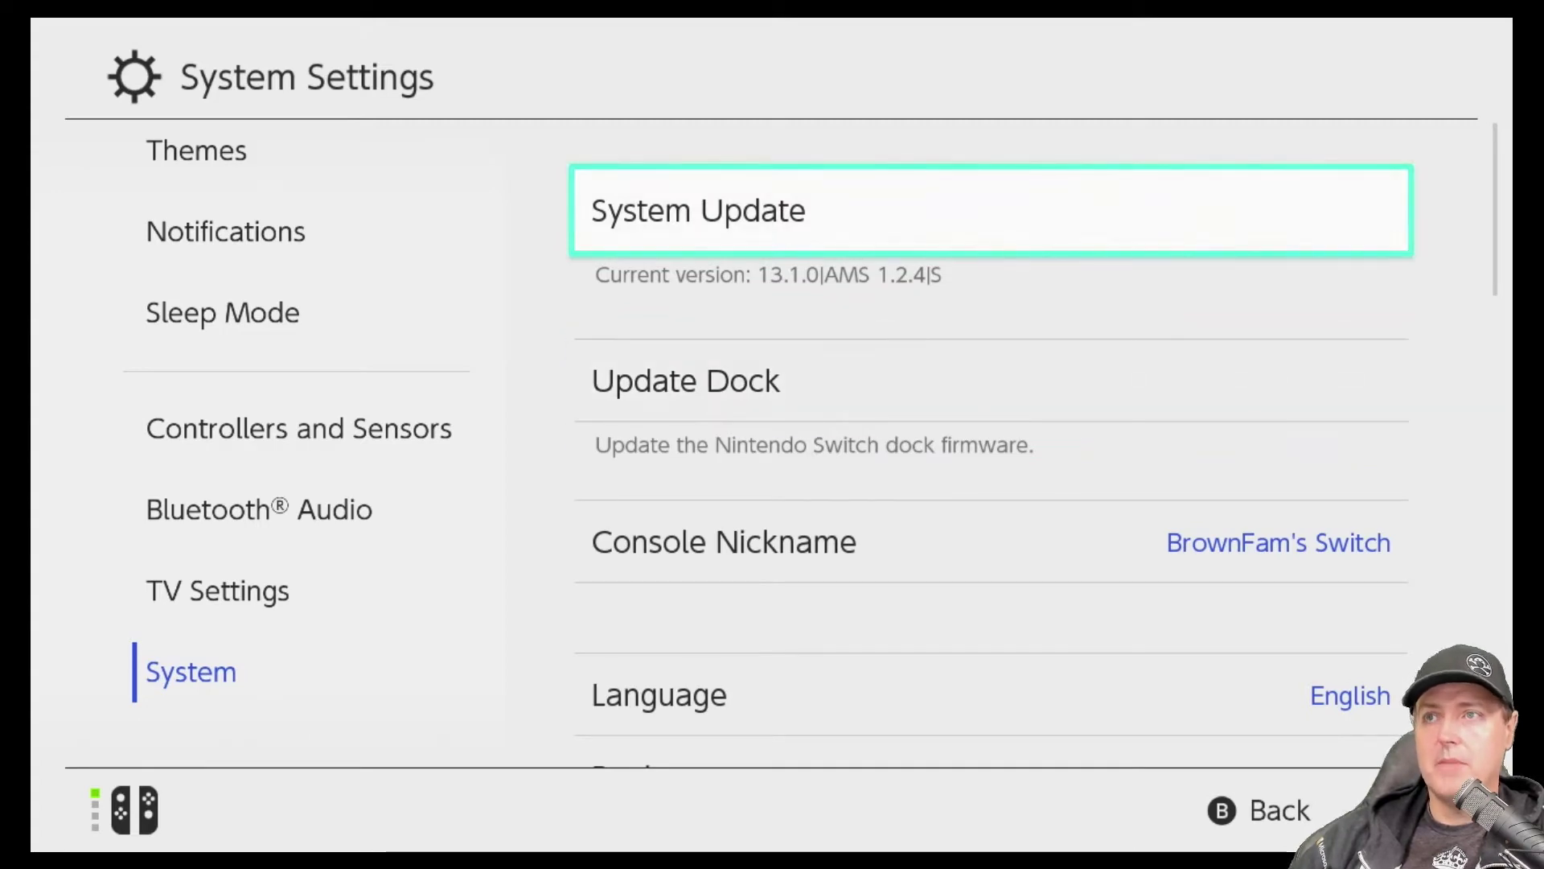
key(Left)
key(Up)
key(Up)
key(Up)
key(Up)
key(Up)
key(Up)
key(Up)
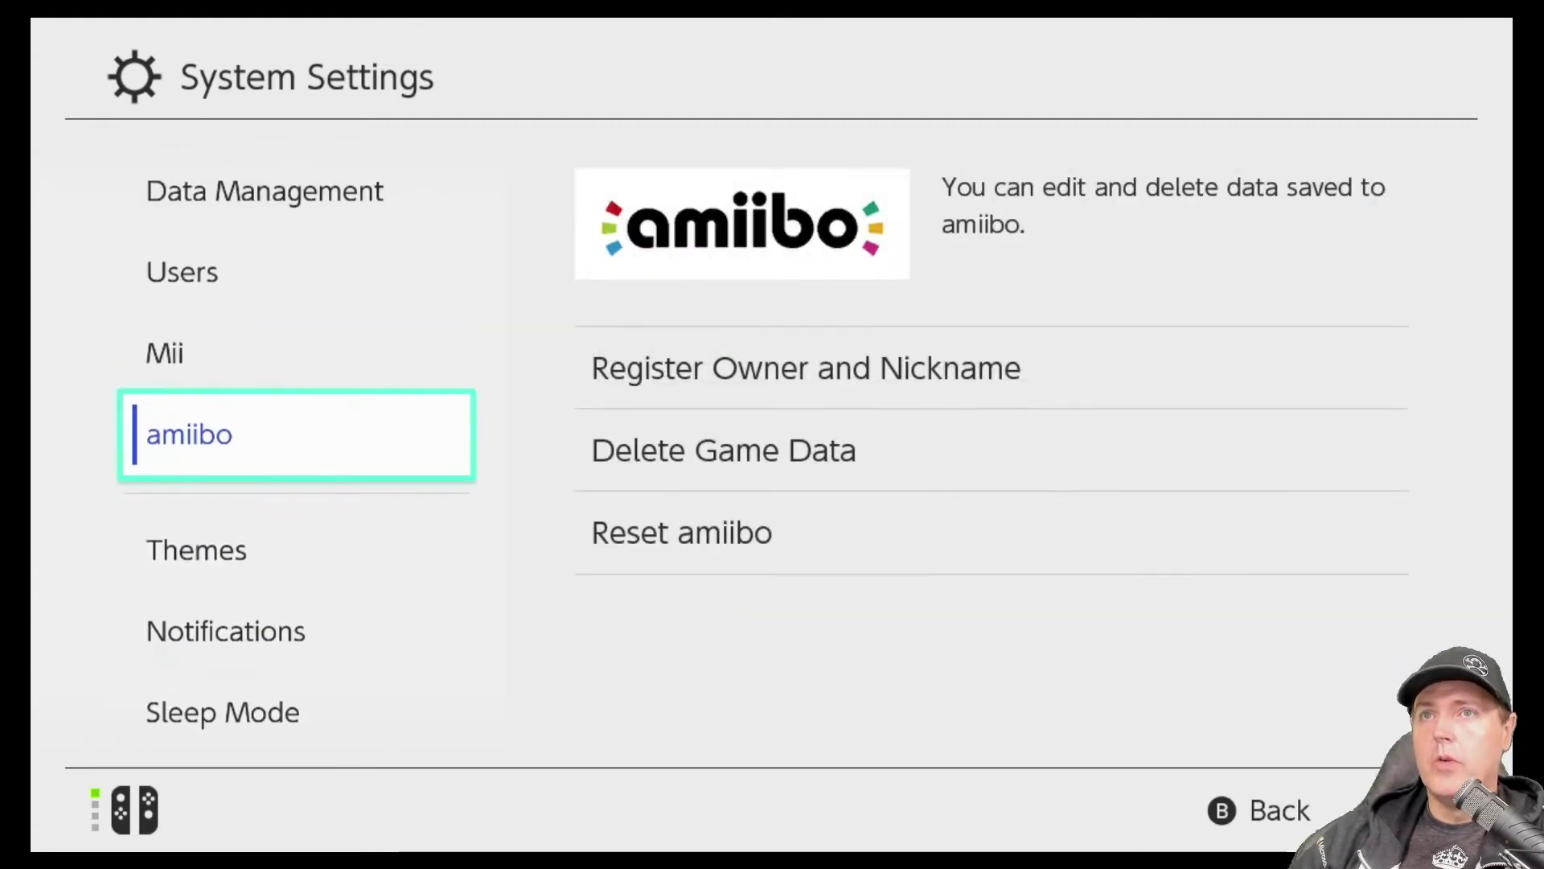
Step: Open Change Settings for the ROLLTIDE network under Internet Settings
key(Up)
key(Up)
key(Up)
key(Up)
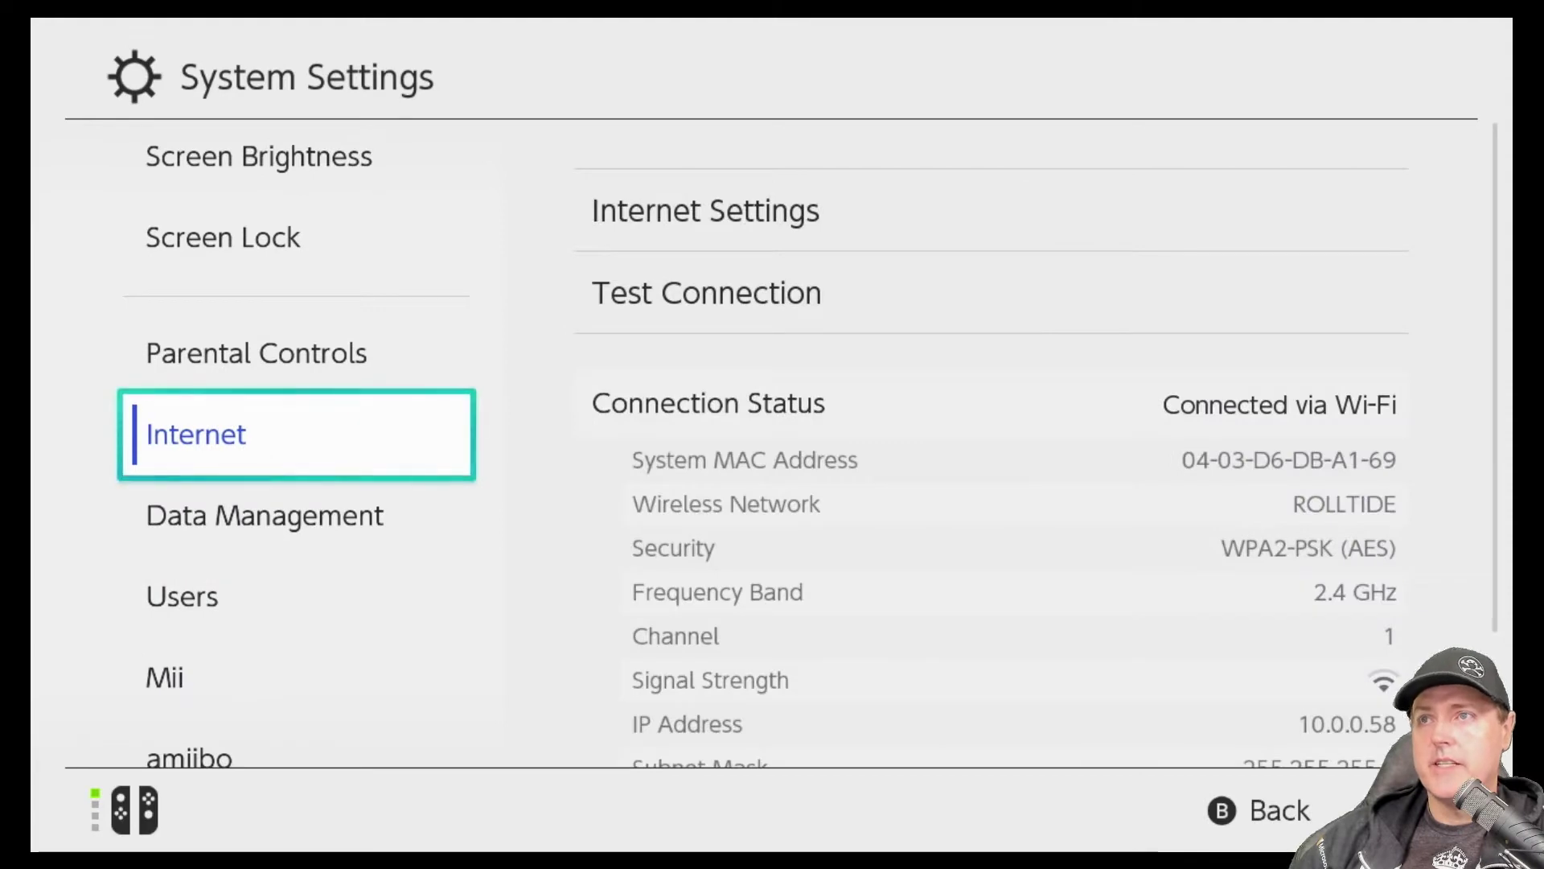
key(Right)
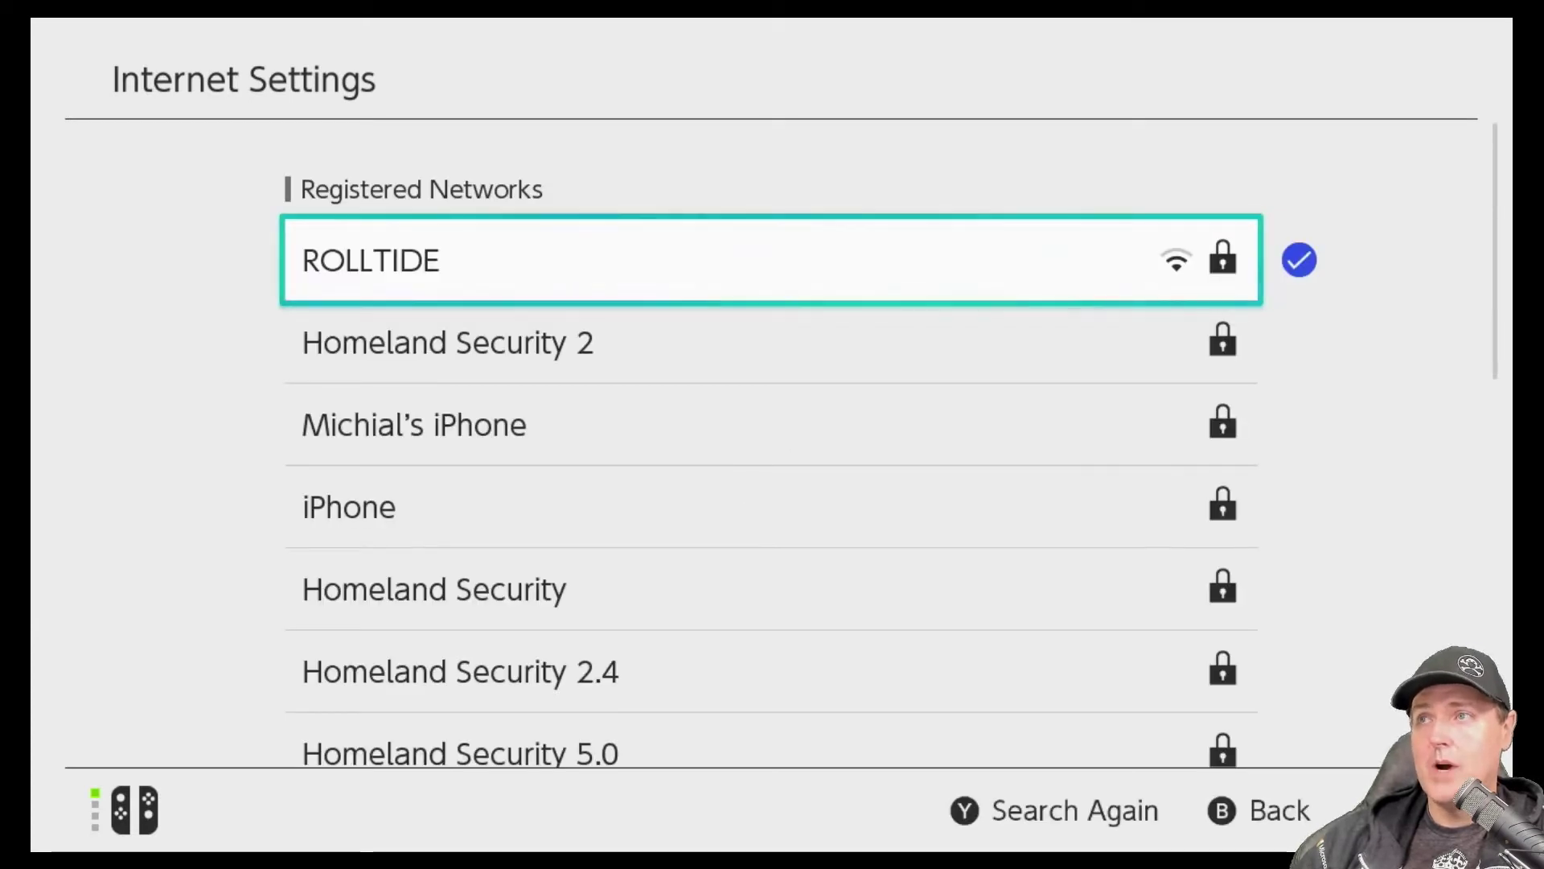
key(Return)
key(Down)
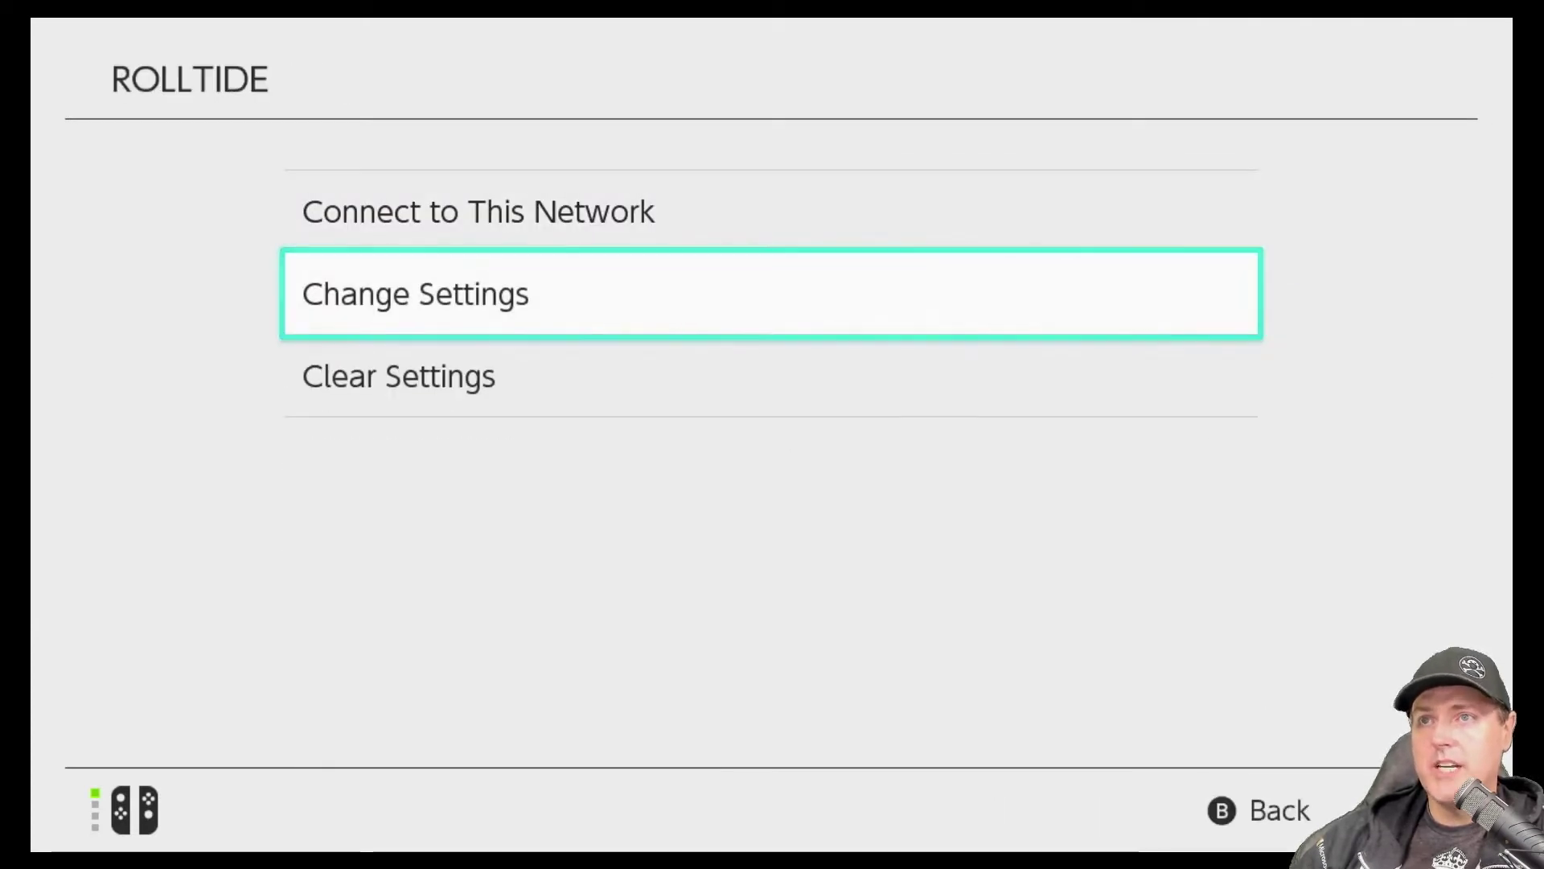
key(Return)
Step: Review the manual DNS entries 207.246.121.077 and 163.172.141.219, then leave without changes
key(Down)
key(Down)
key(Down)
key(Down)
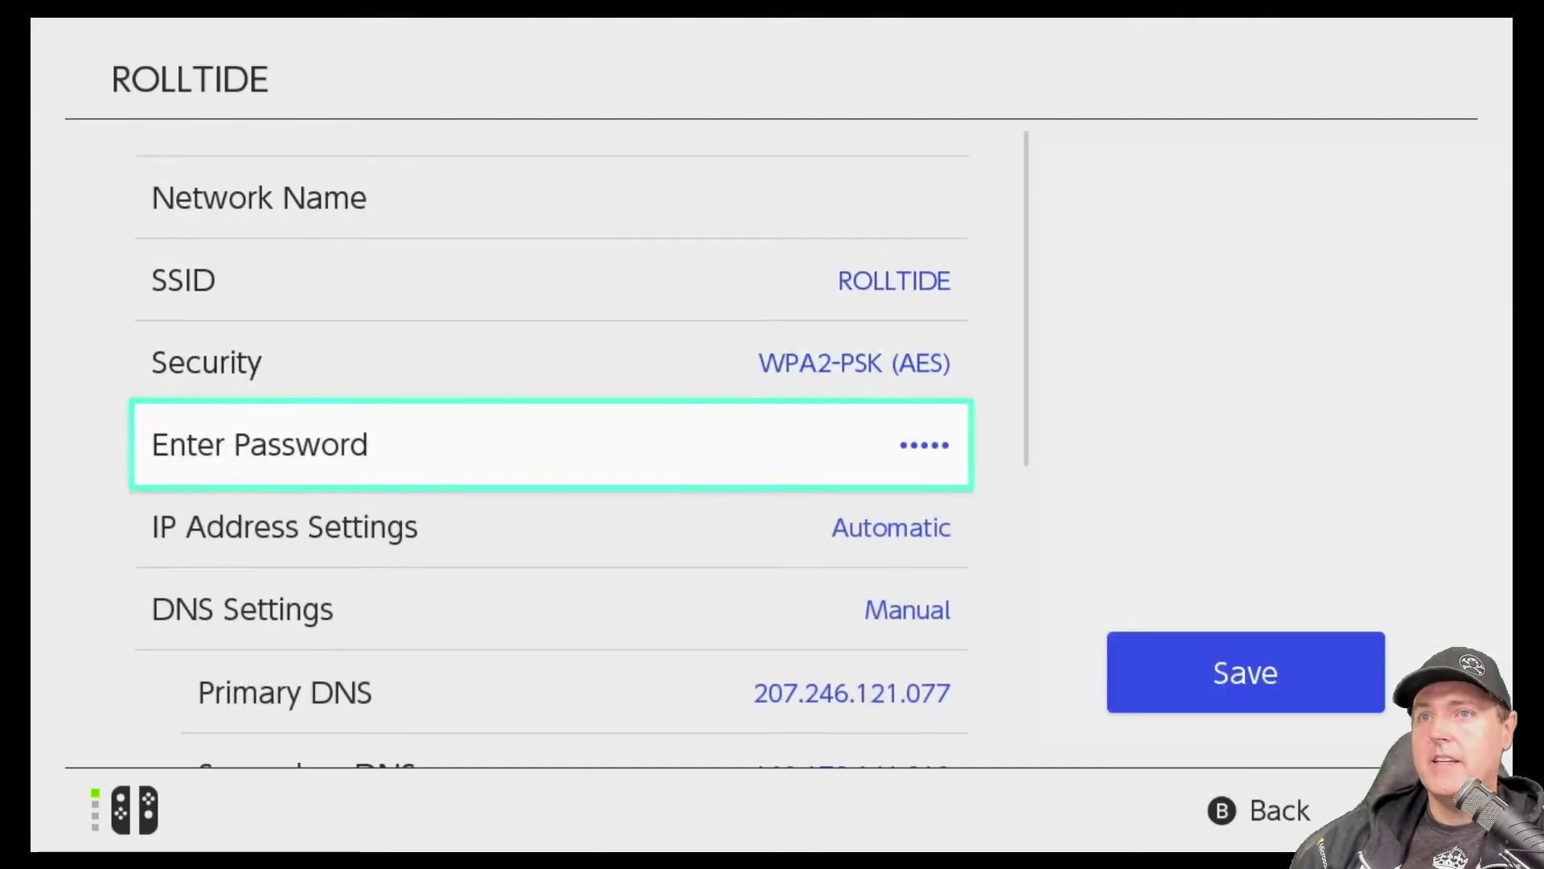
key(Down)
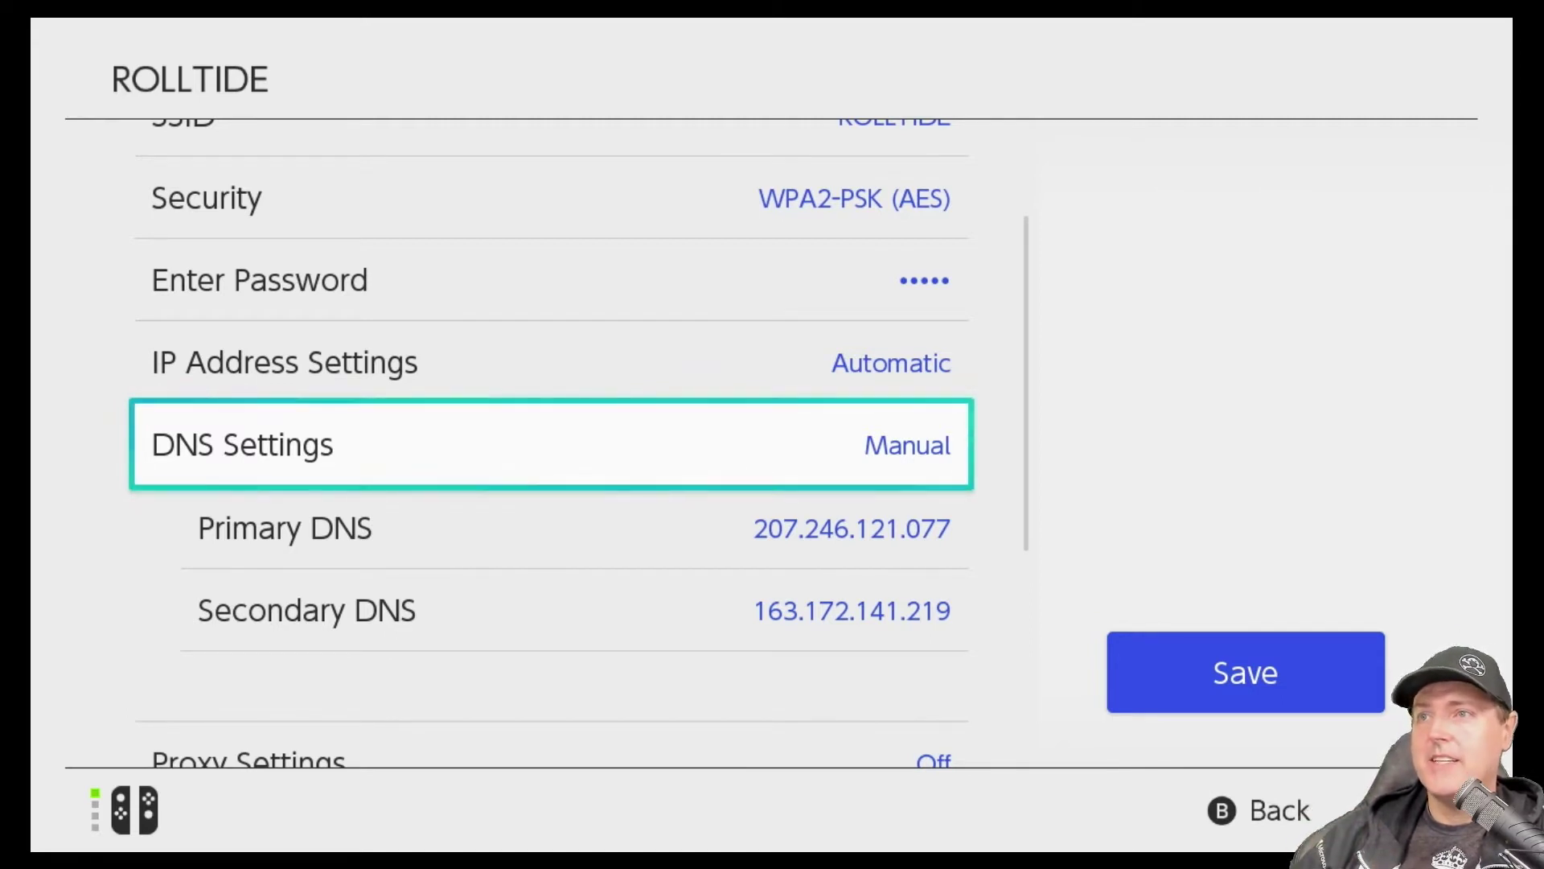
key(Down)
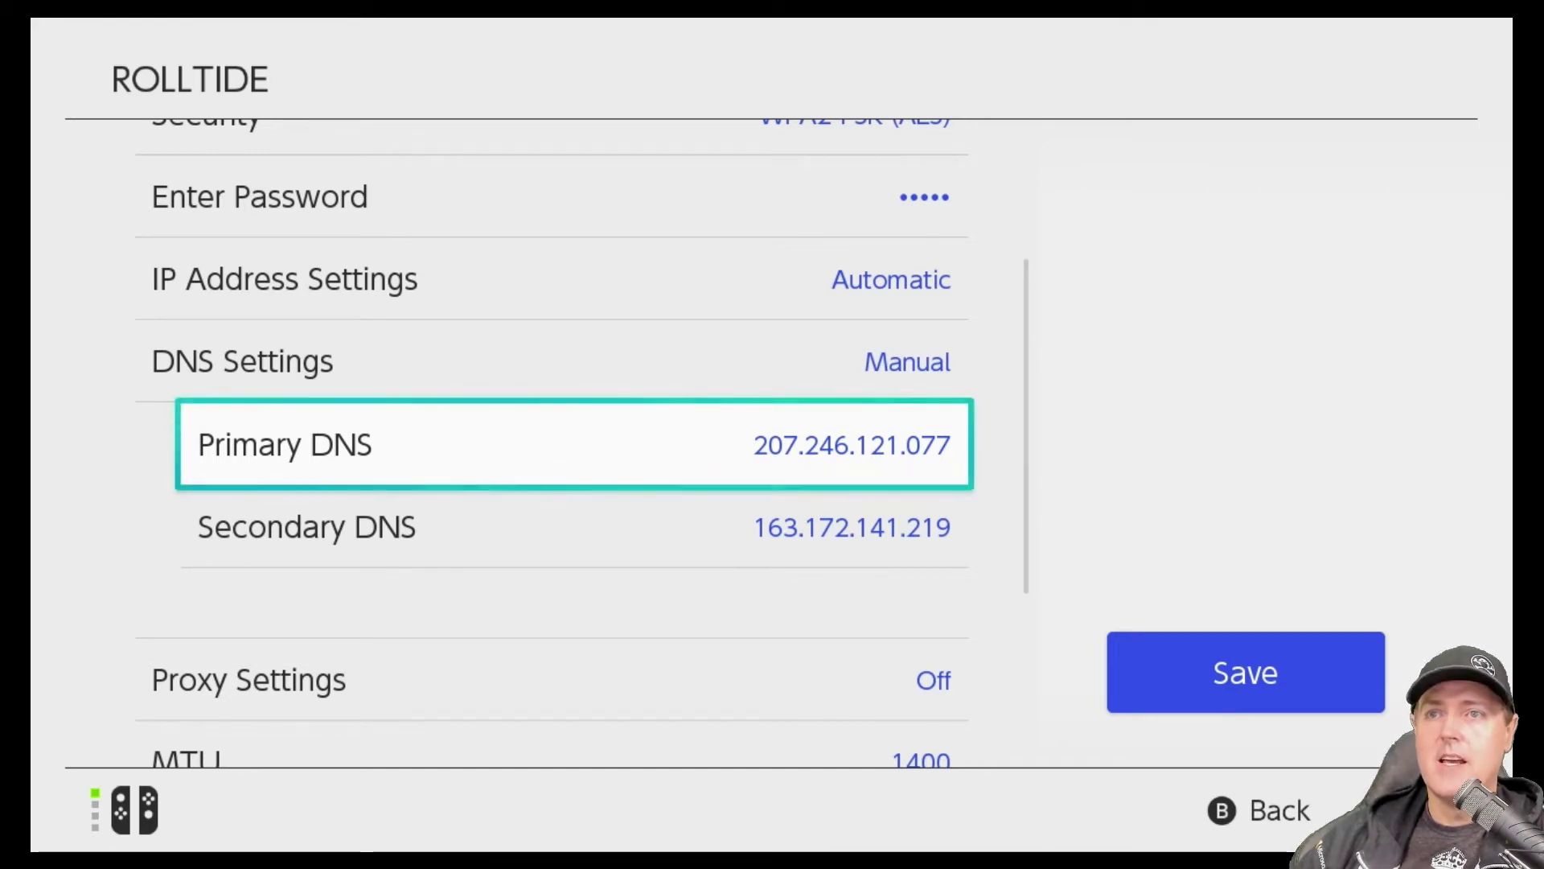
key(Down)
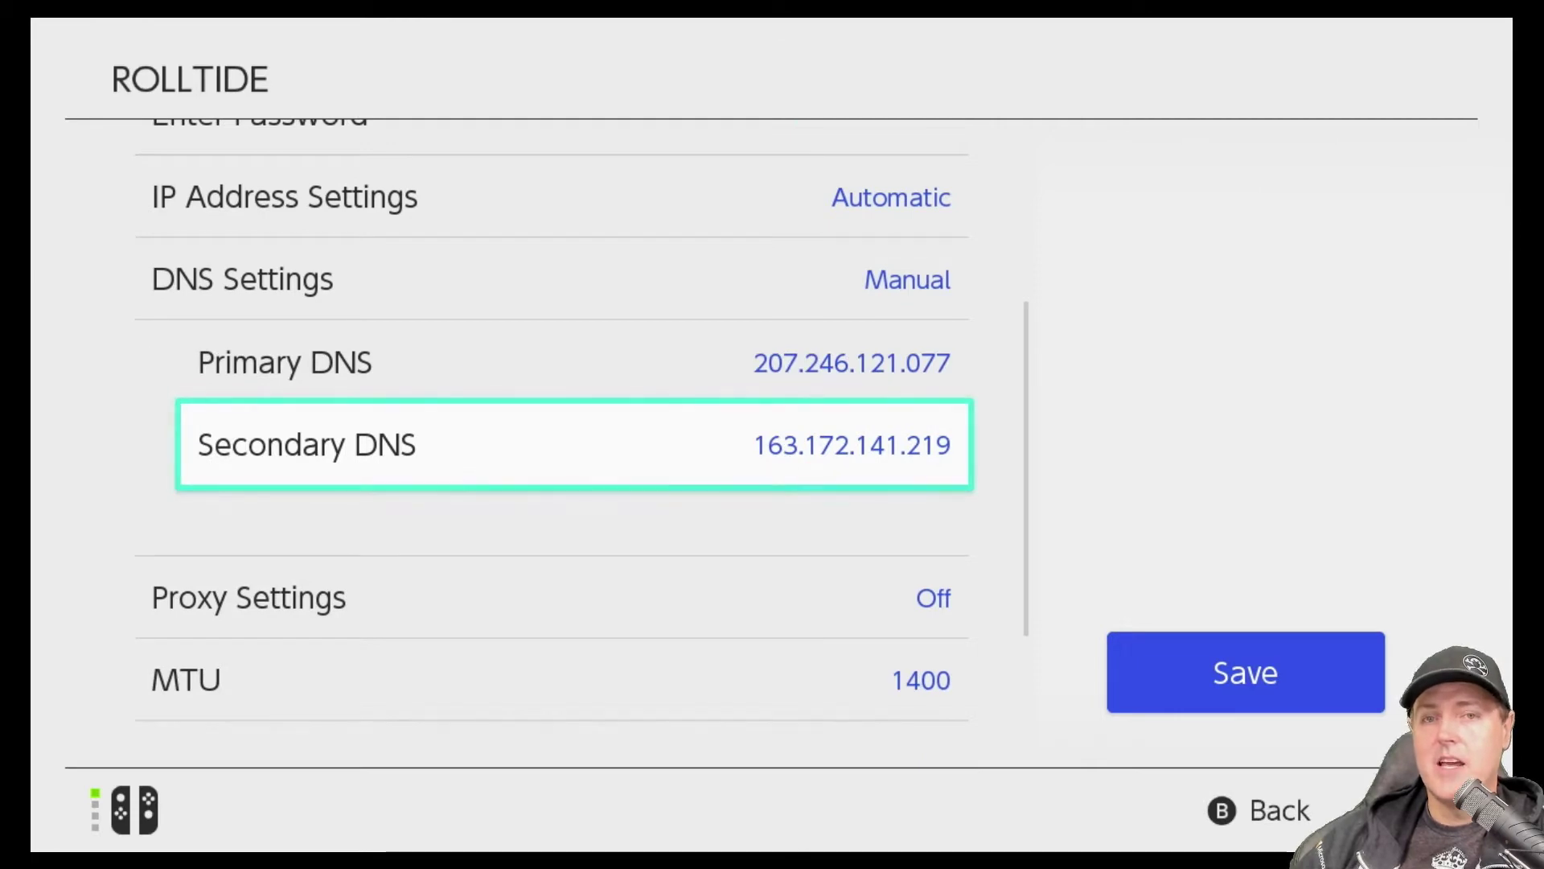
key(Up)
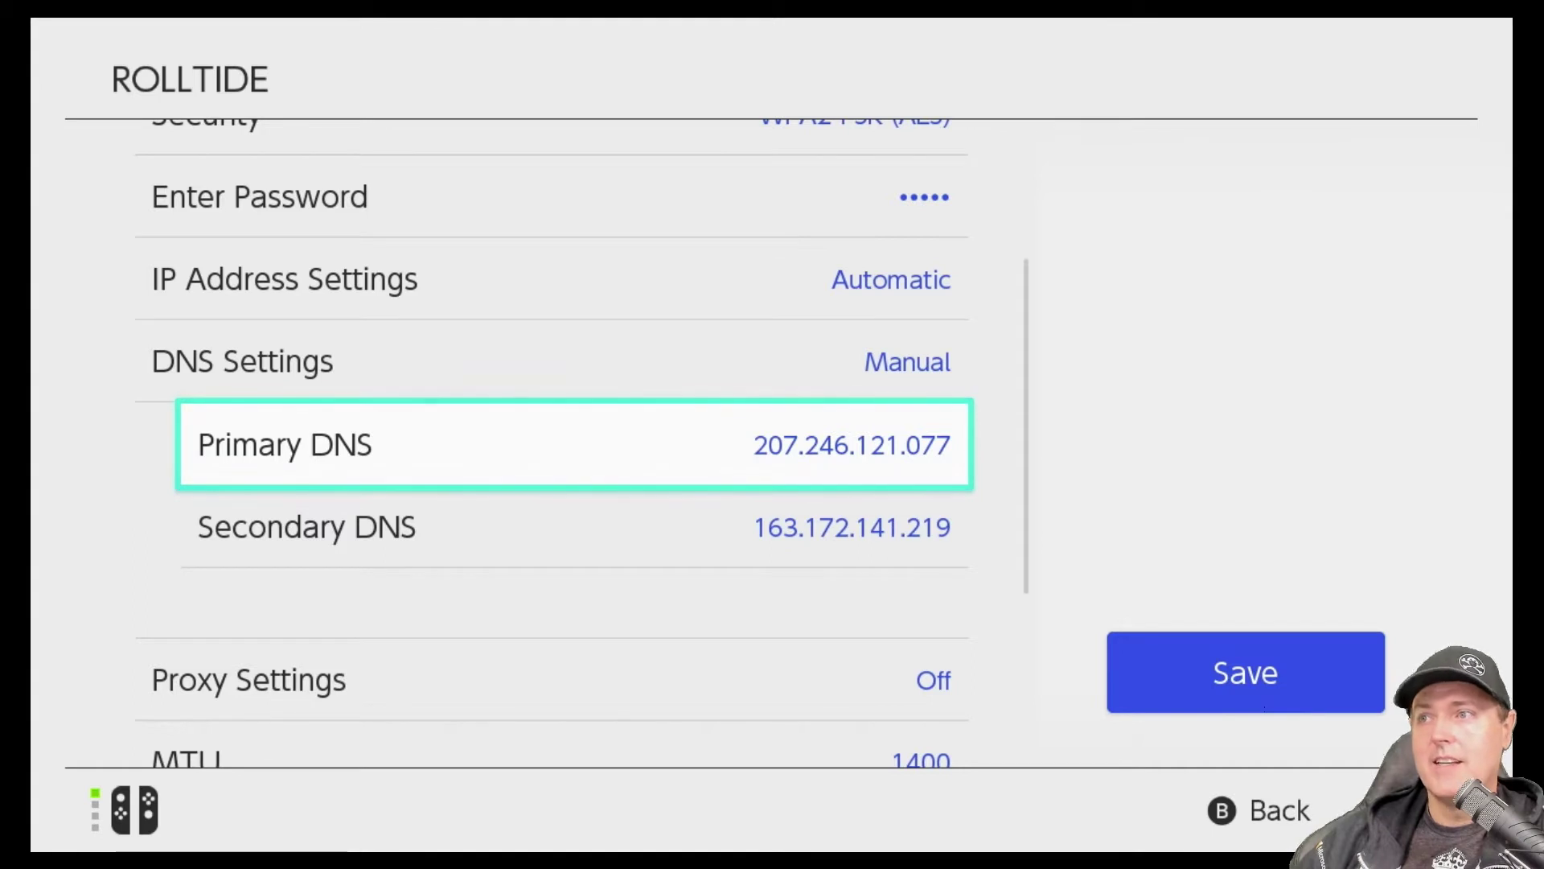
key(Up)
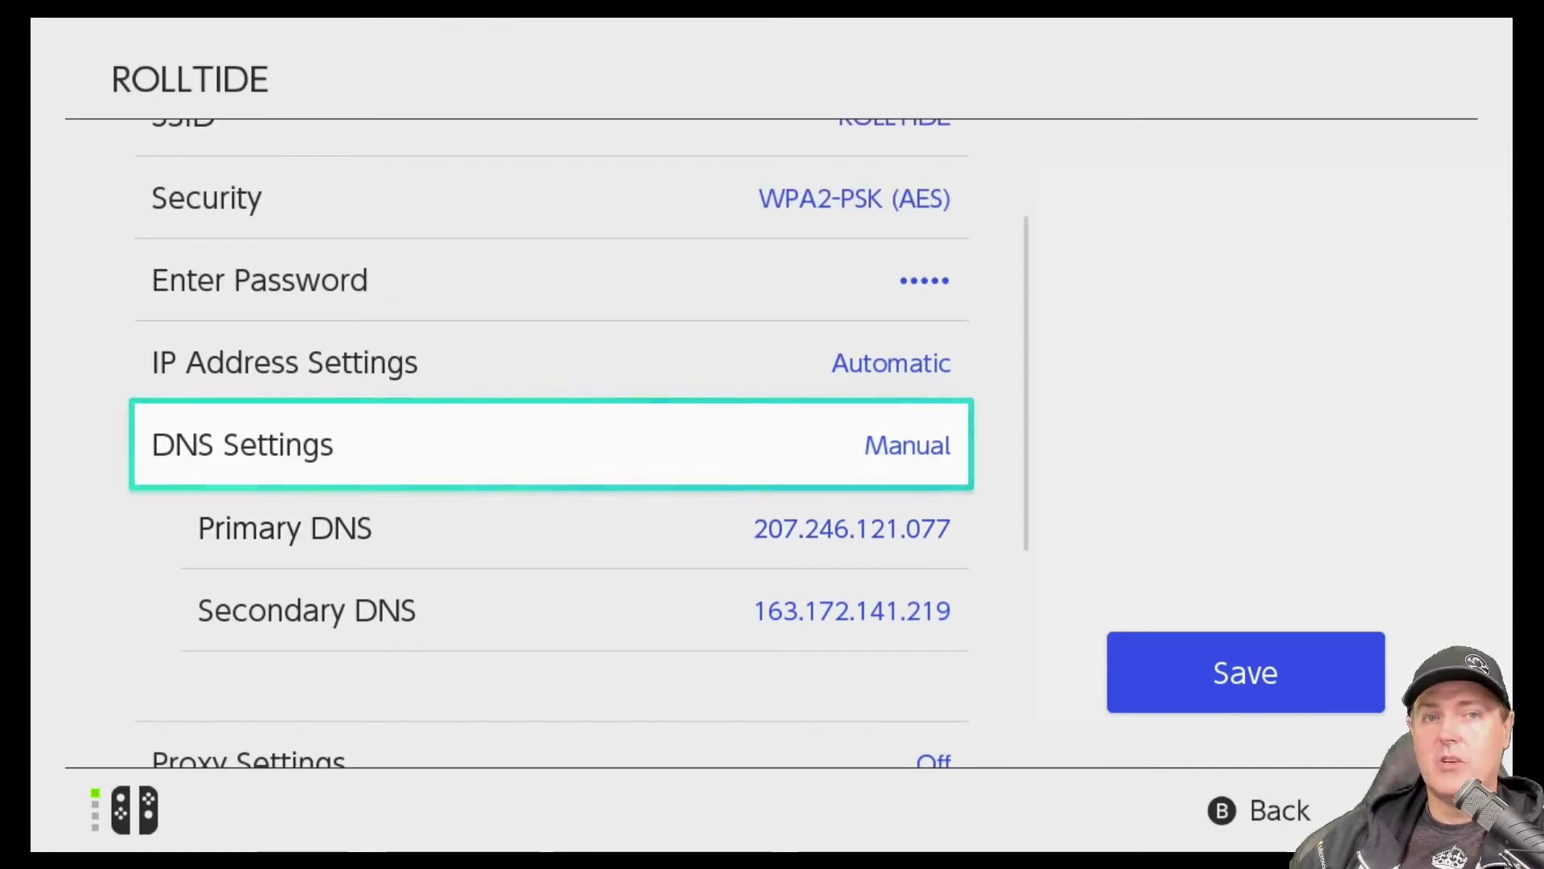
key(Escape)
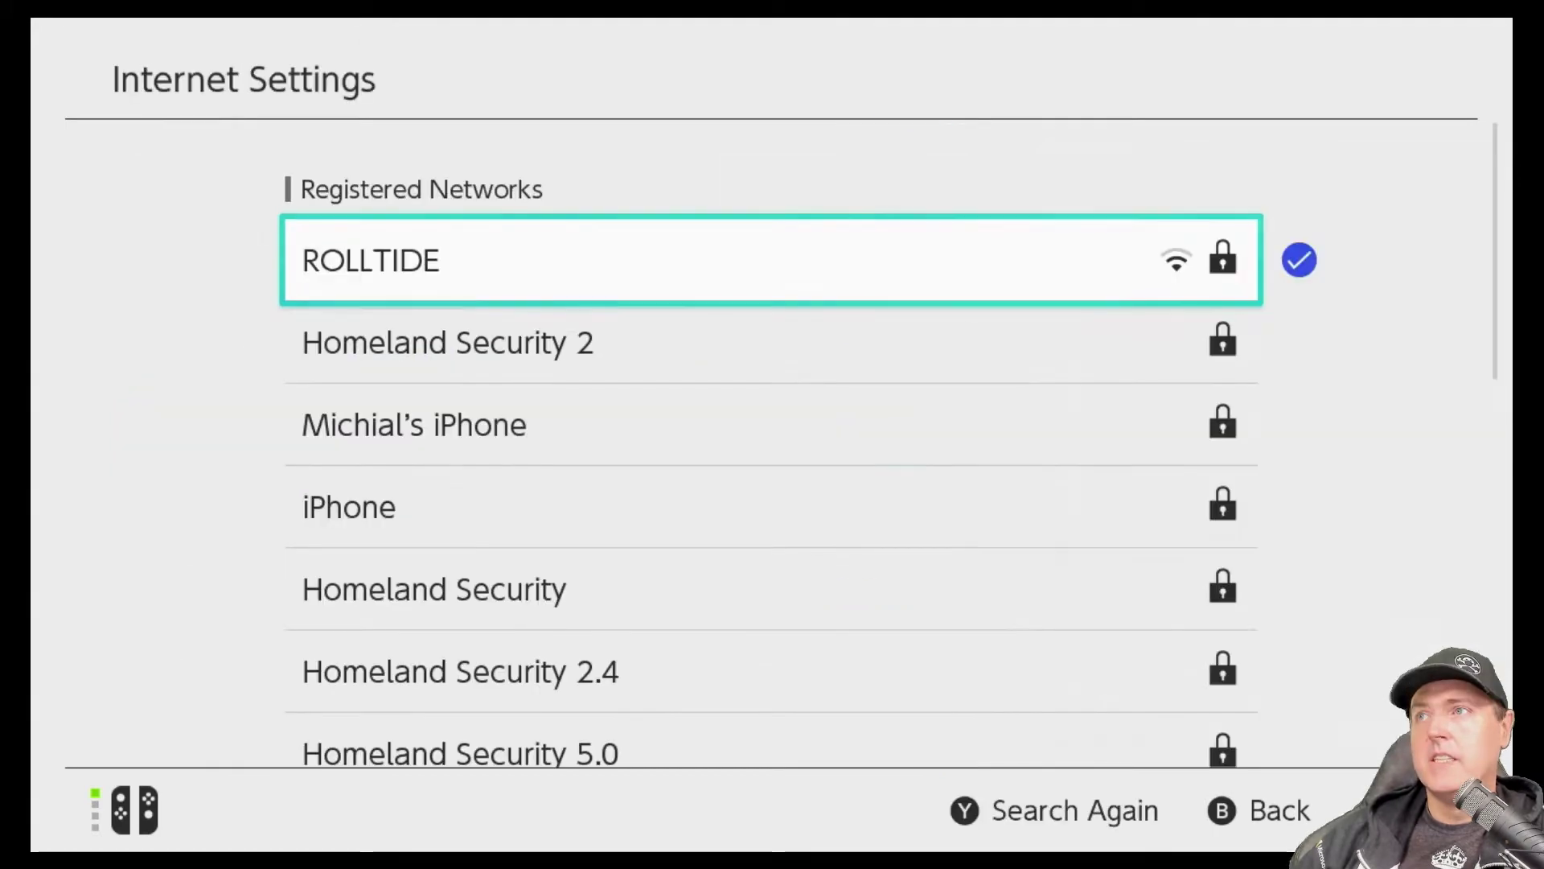
Step: Return to System > System Update, retry the update and dismiss the 2137-8007 error
key(Escape)
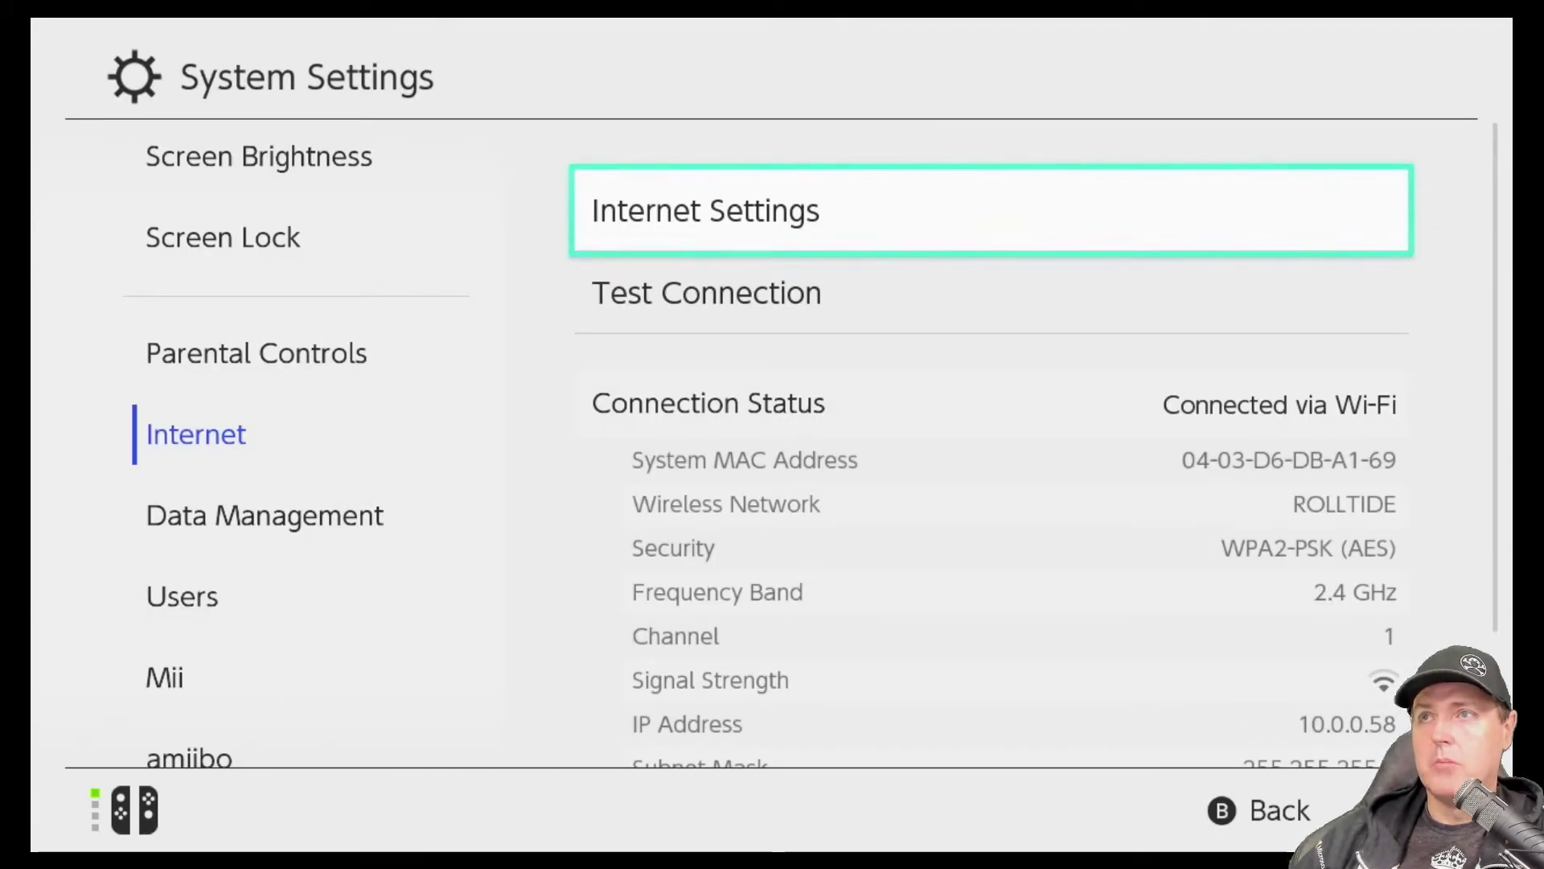
key(Left)
key(Down)
key(Down)
key(Down)
key(Down)
key(Down)
key(Down)
key(Down)
key(Down)
key(Down)
key(Down)
key(Down)
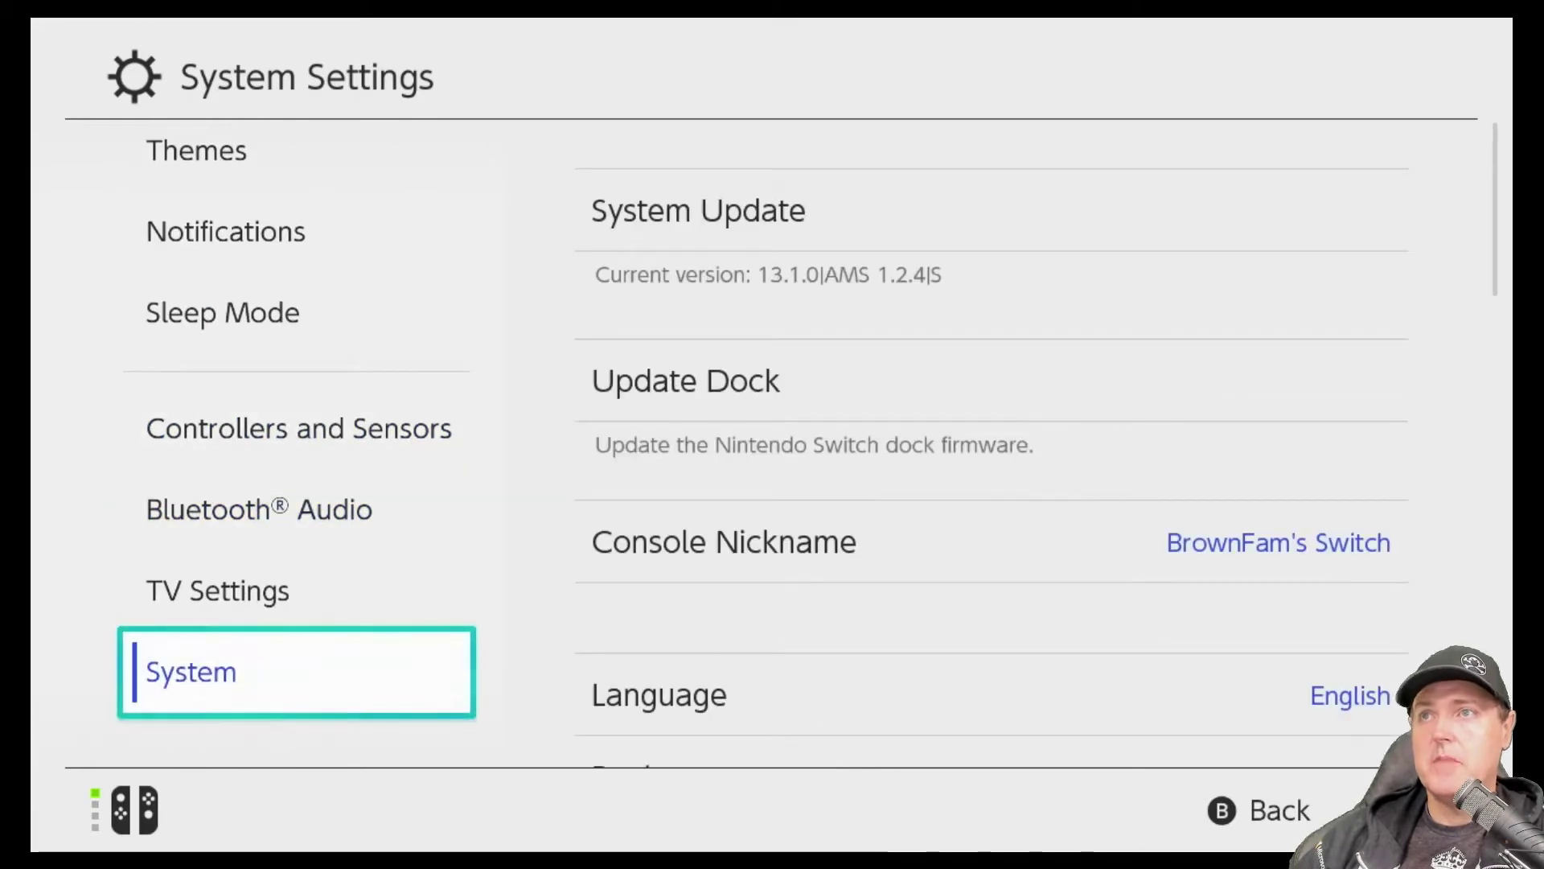
key(Right)
key(Return)
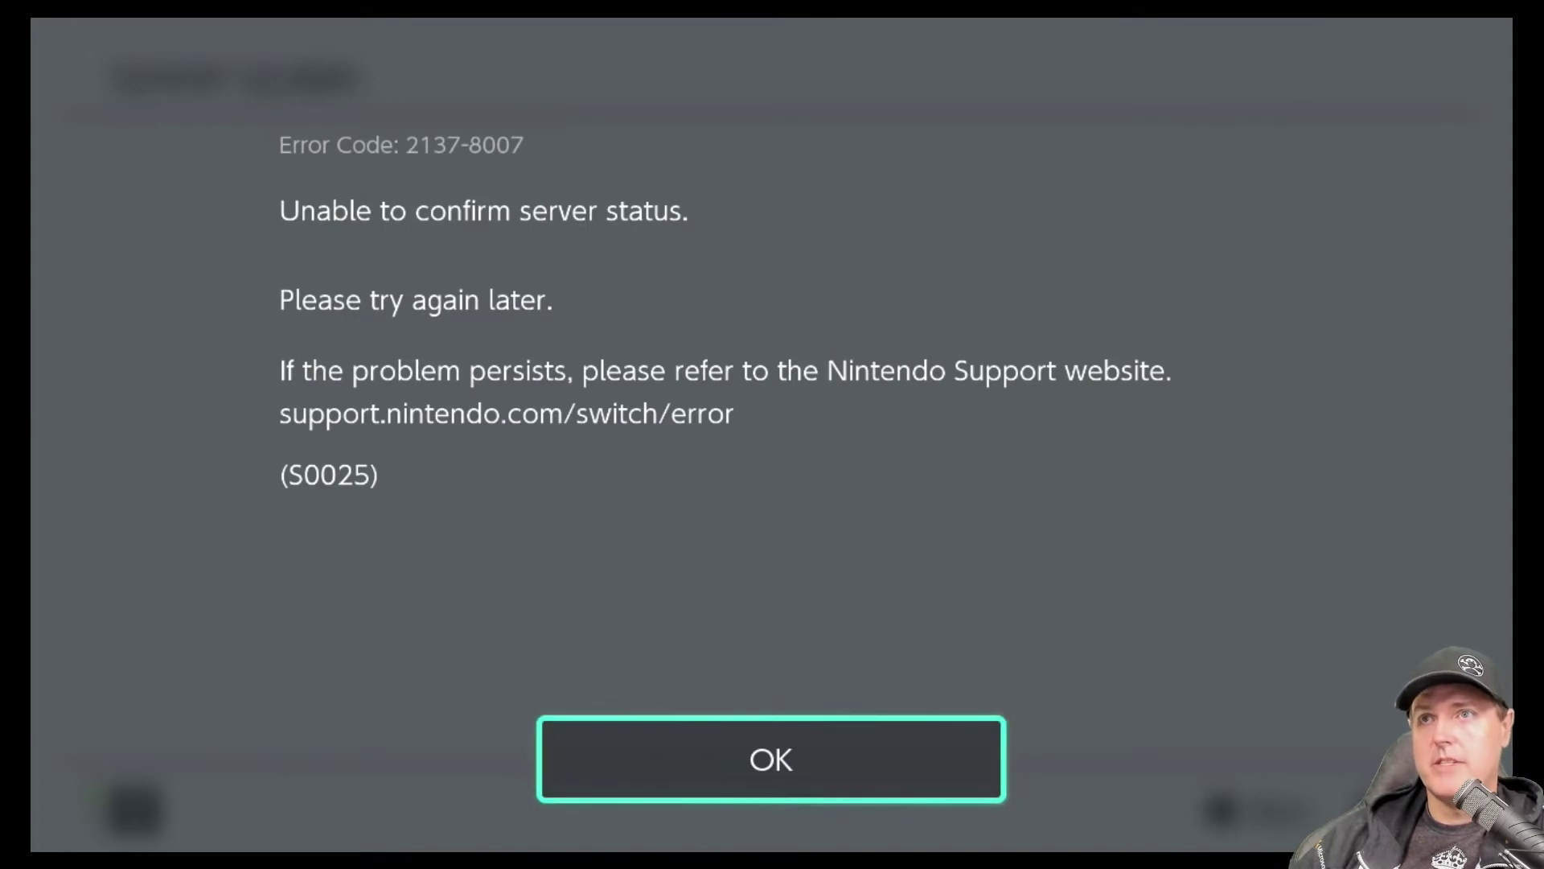
key(Return)
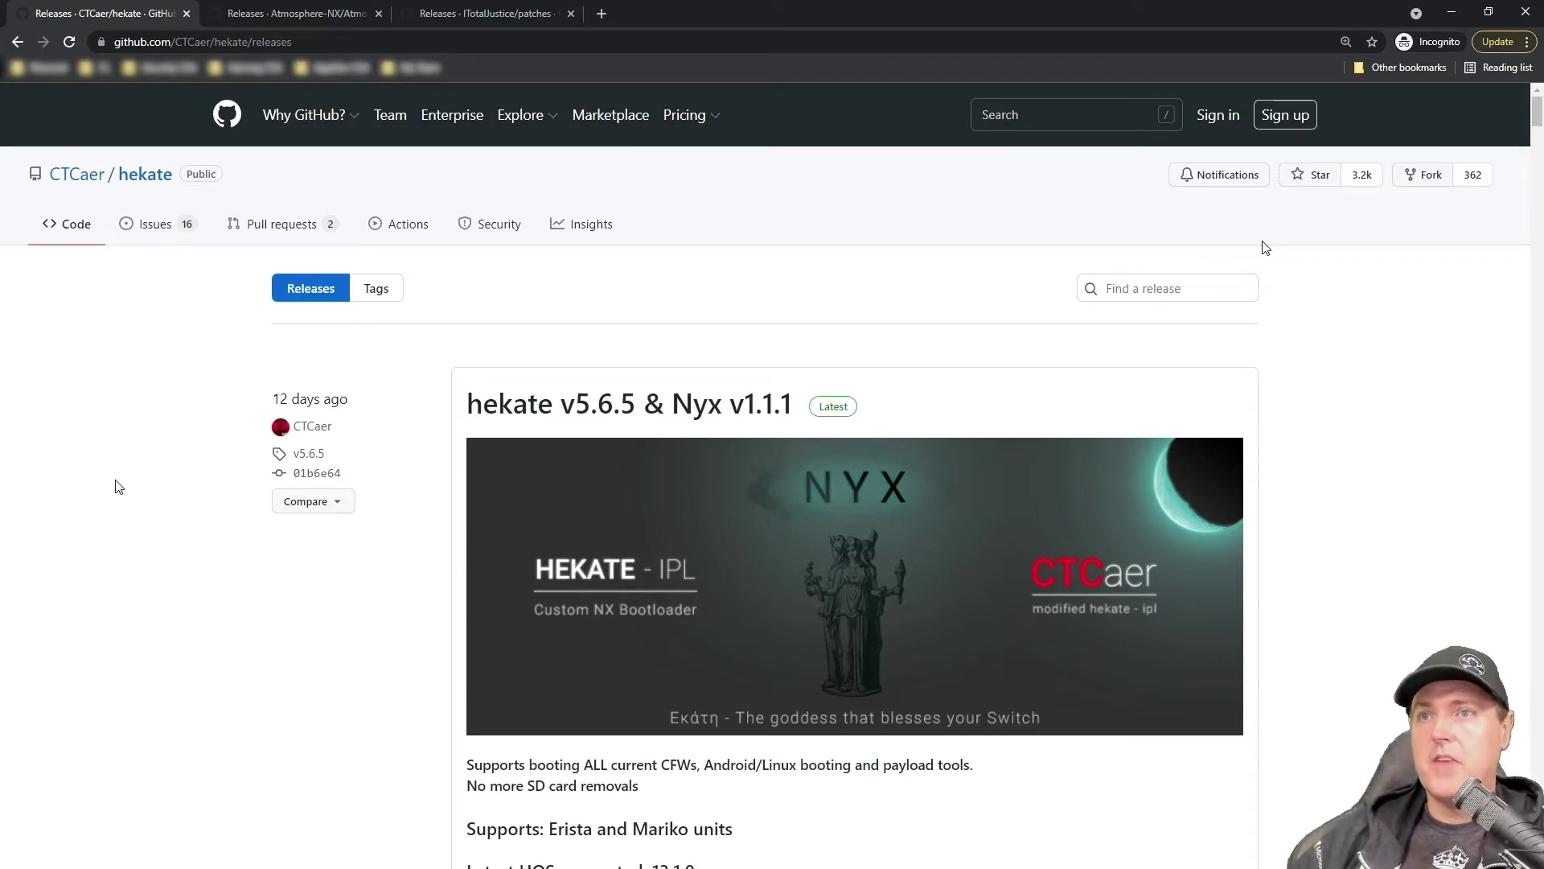
Step: Download hekate_ctcaer_5.6.5_Nyx_1.1.1.zip from the hekate release's Assets list
scroll(117, 489, down, 2)
scroll(117, 489, down, 5)
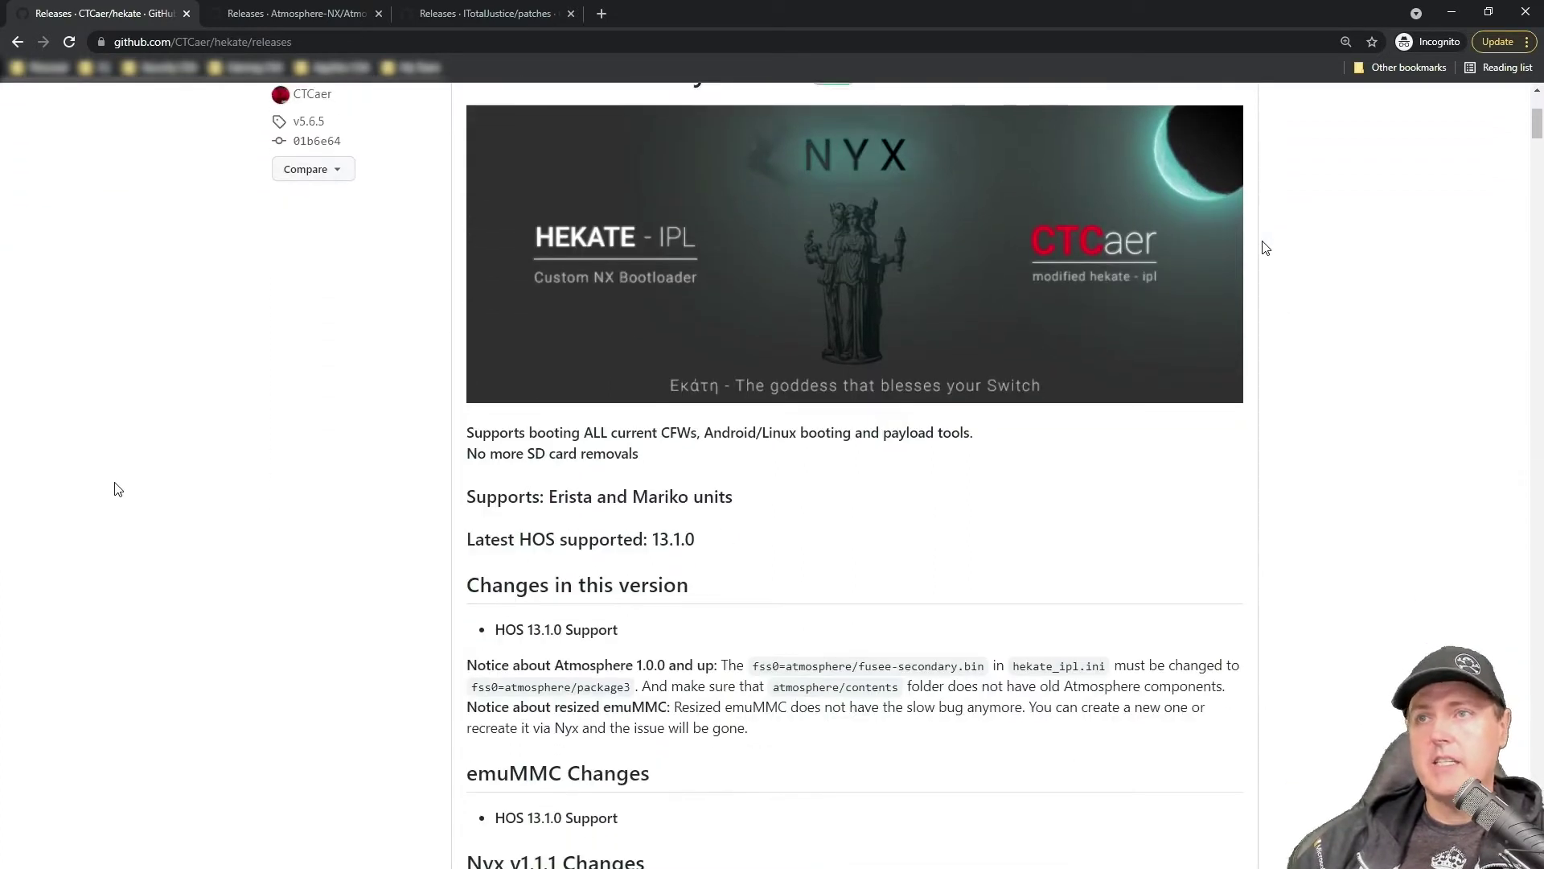
scroll(119, 494, down, 4)
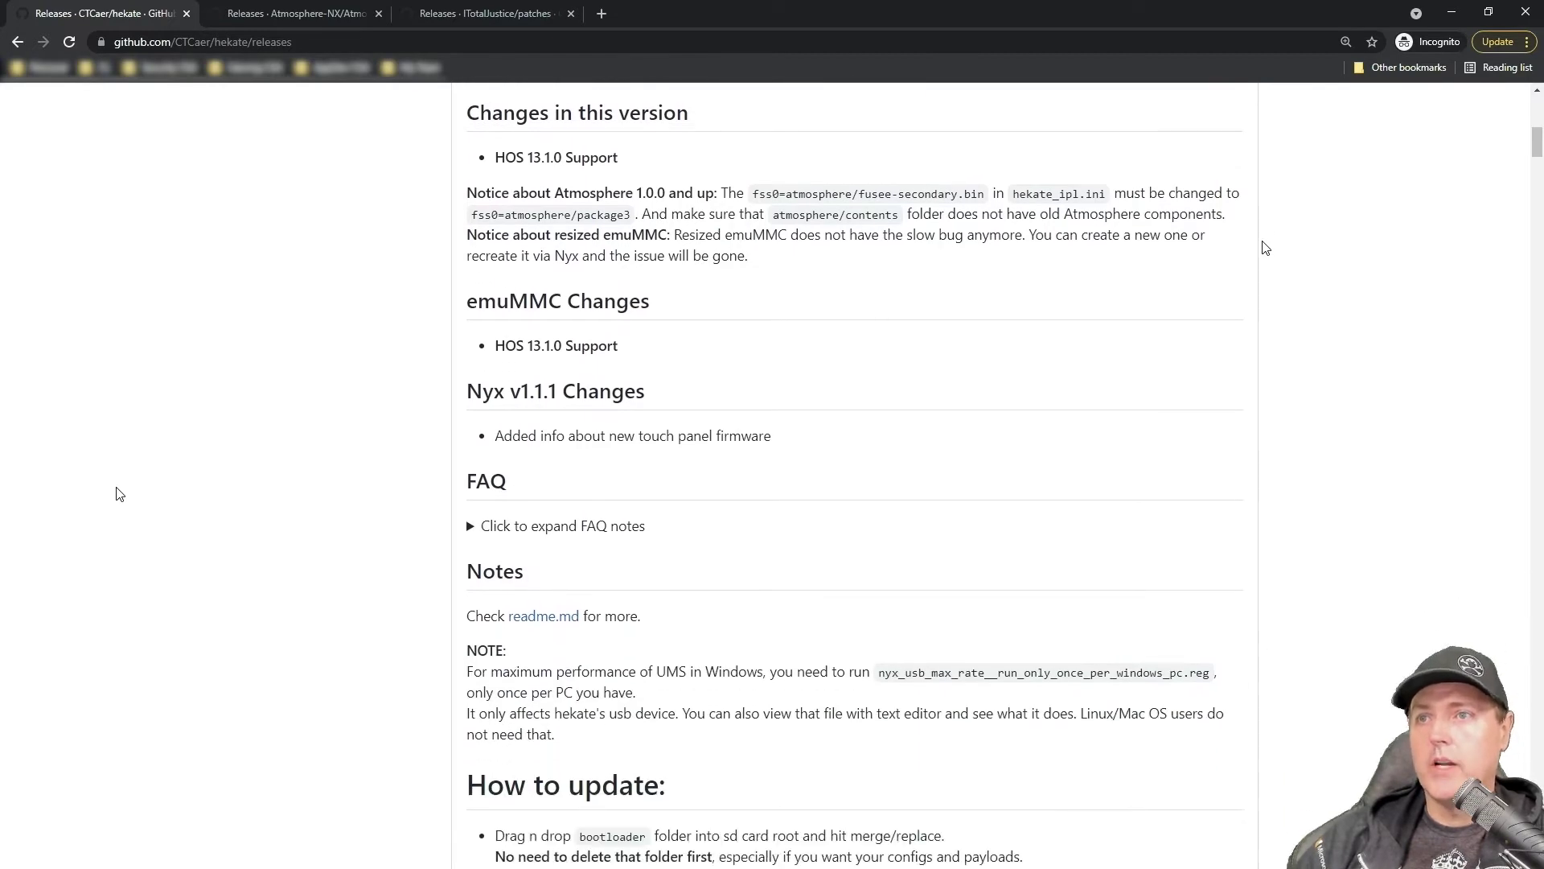
scroll(120, 492, down, 2)
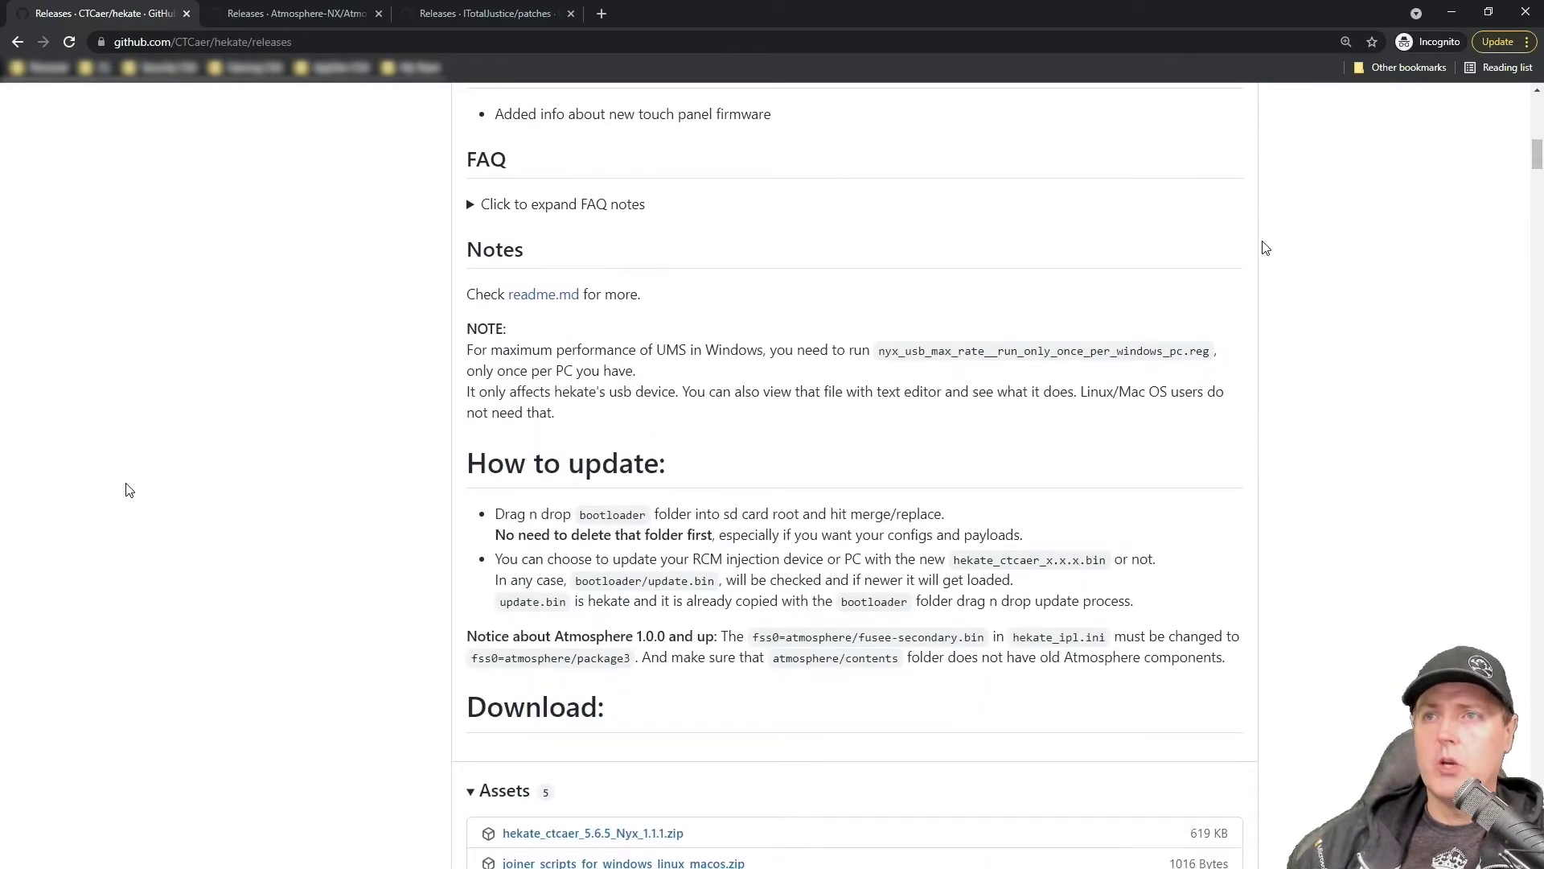
scroll(129, 489, down, 3)
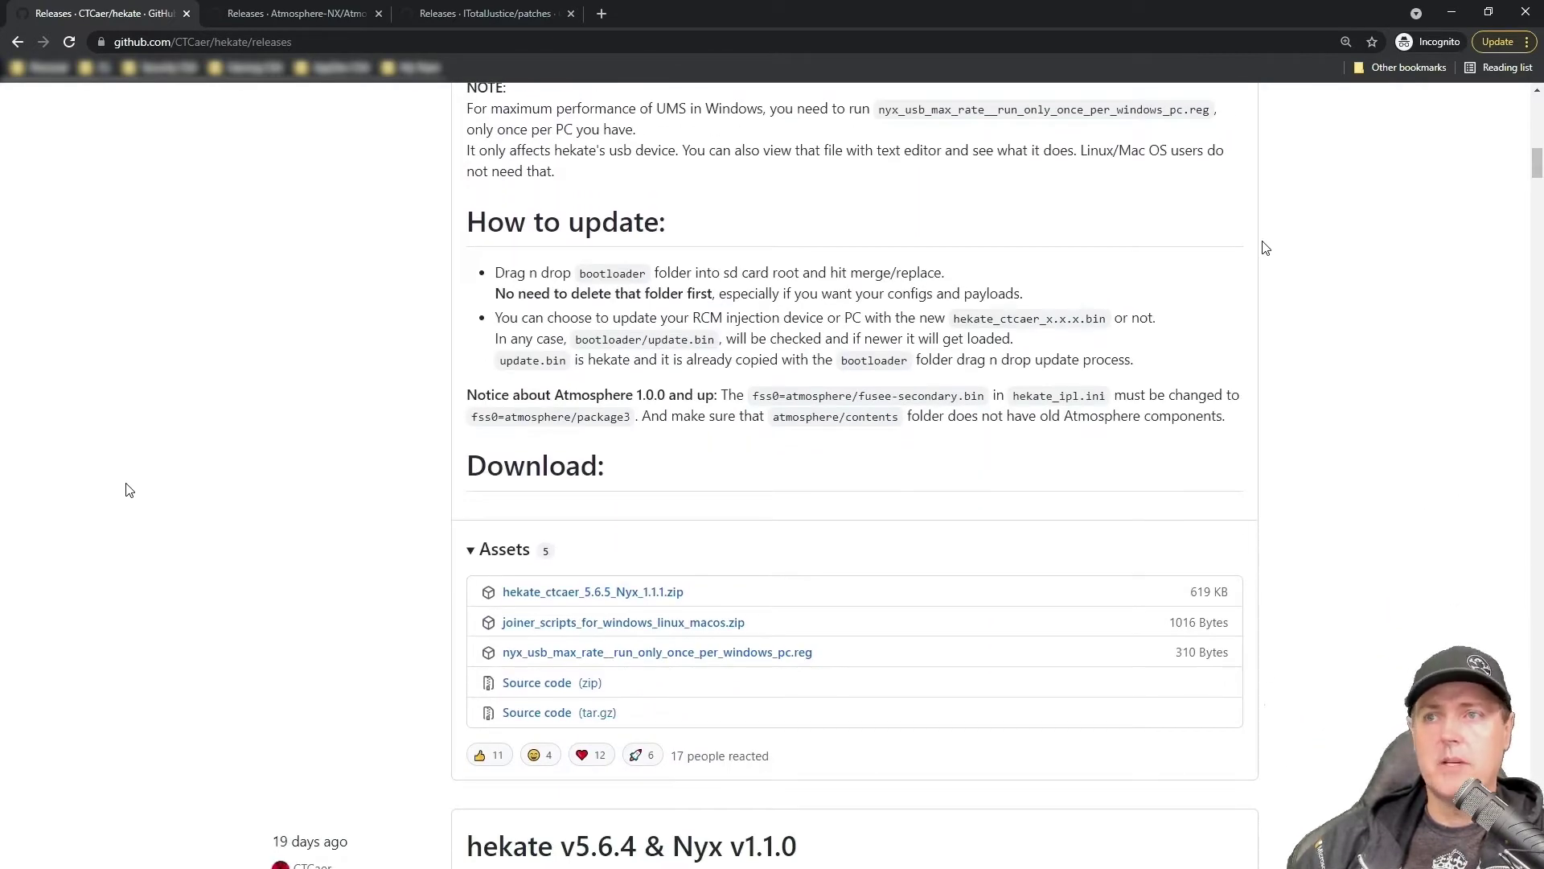
scroll(129, 490, down, 1)
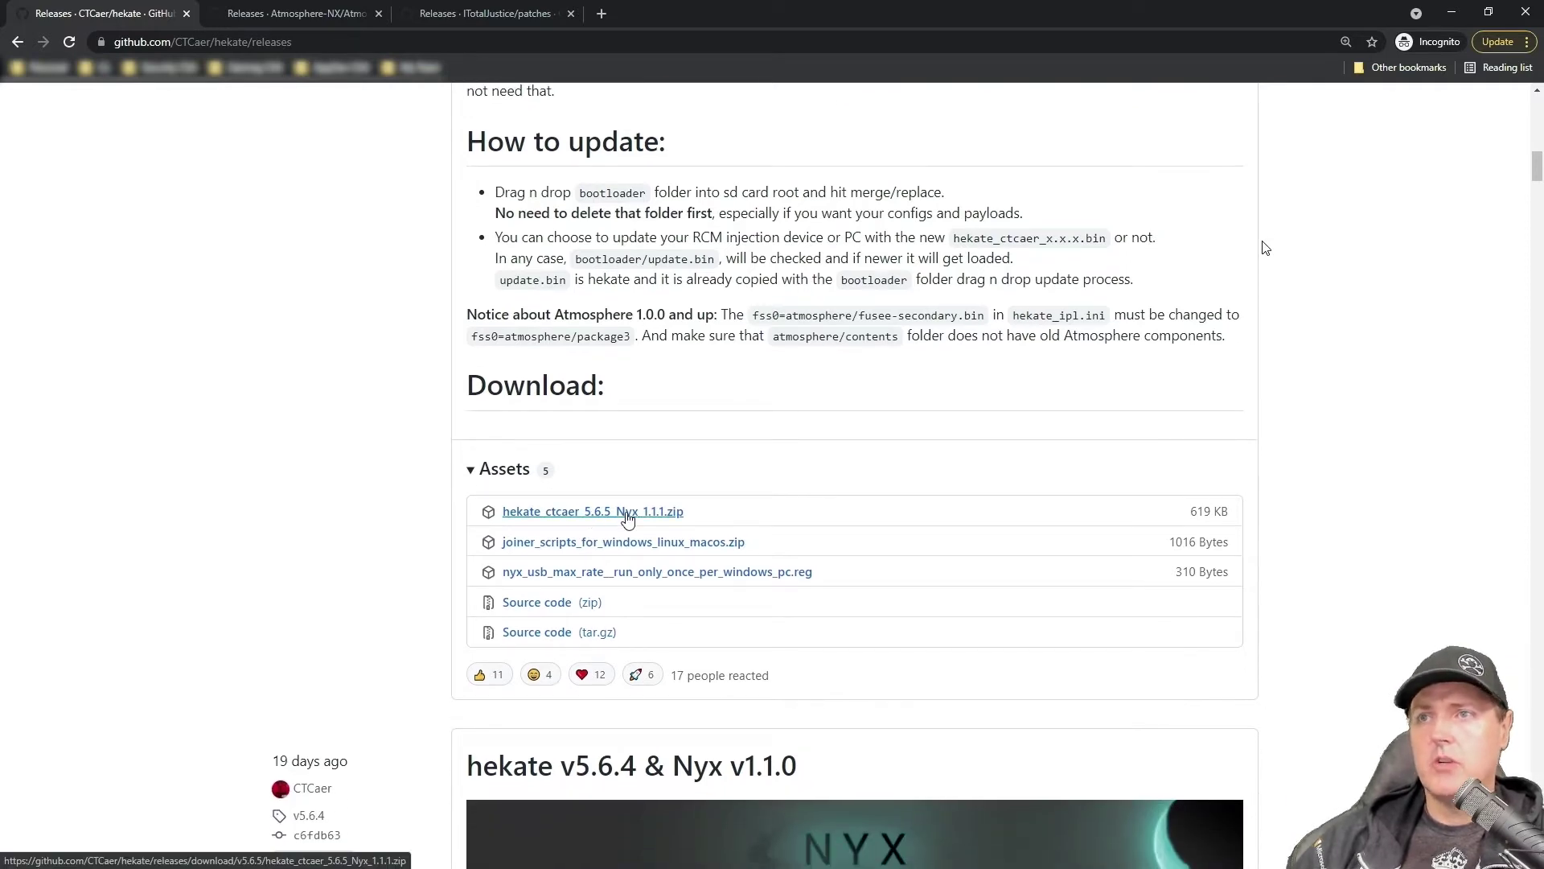
click(628, 519)
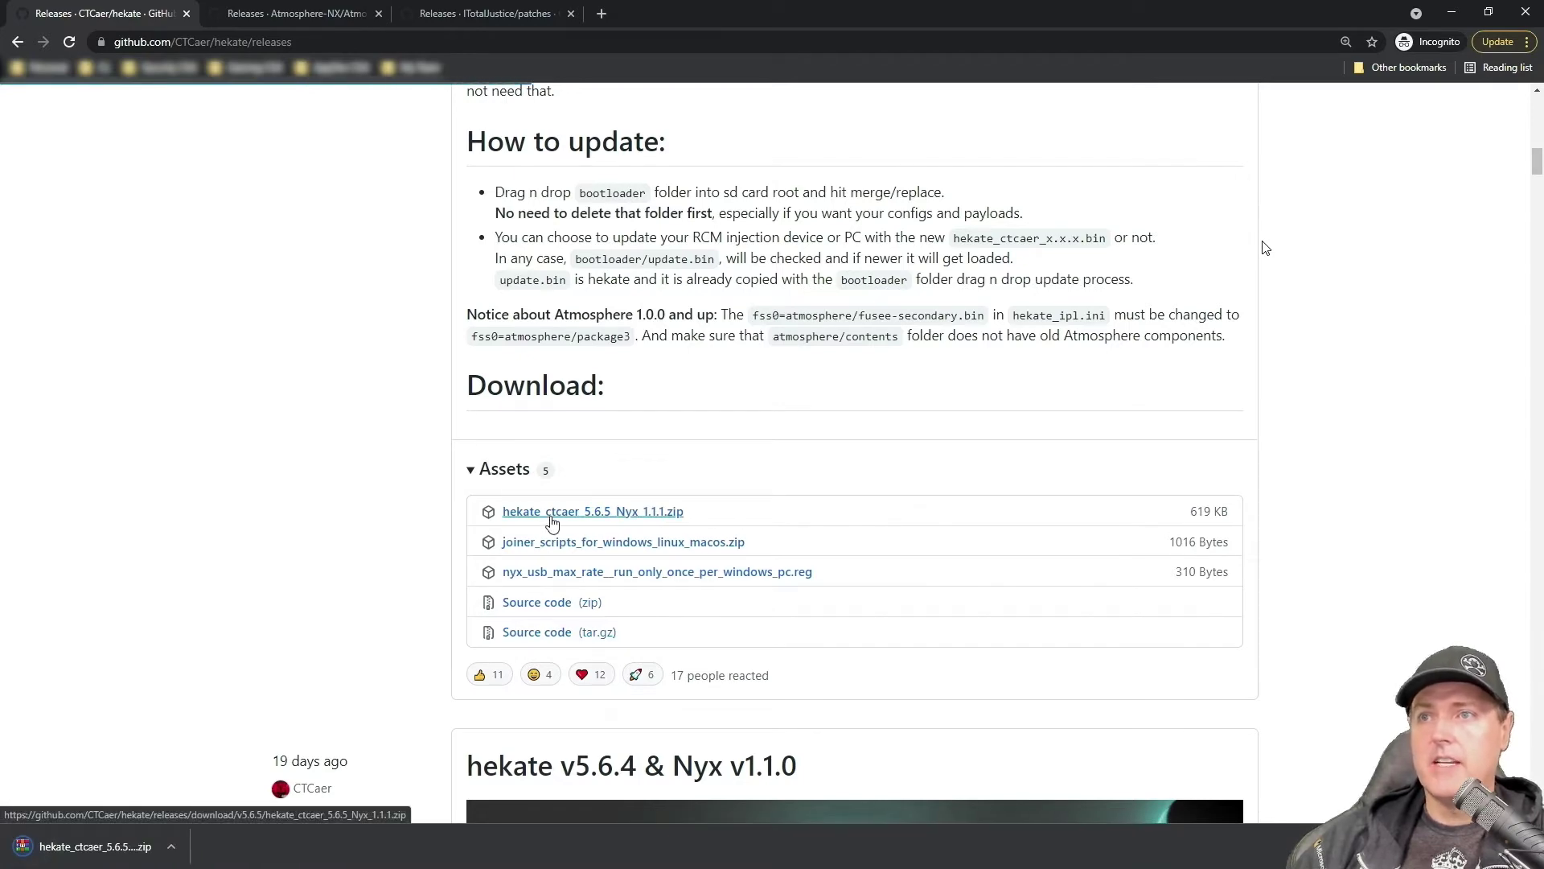
scroll(394, 515, up, 10)
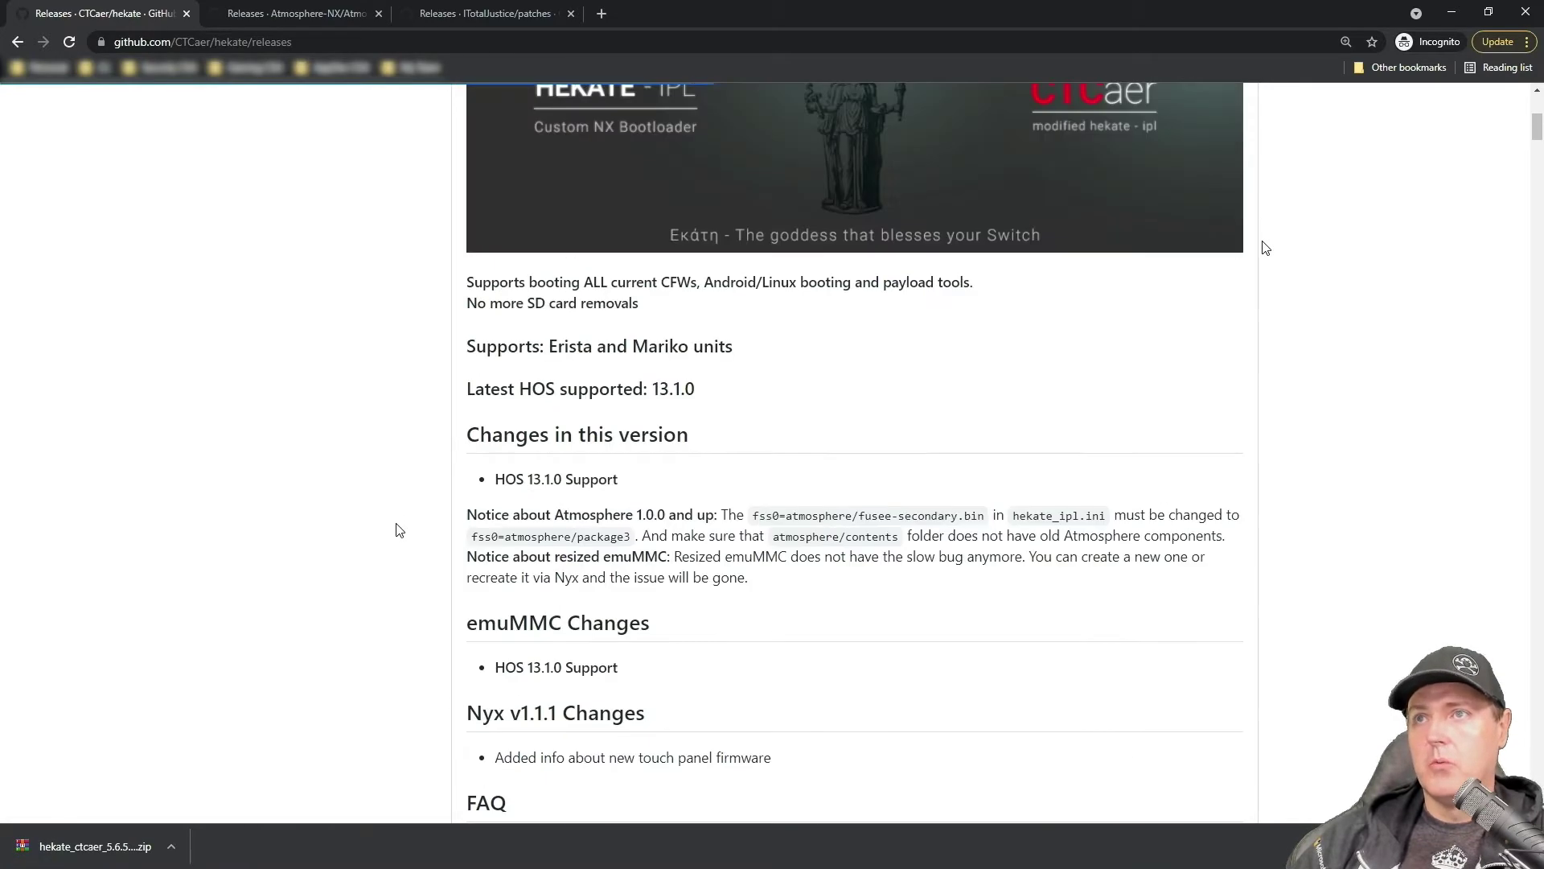
scroll(399, 530, up, 6)
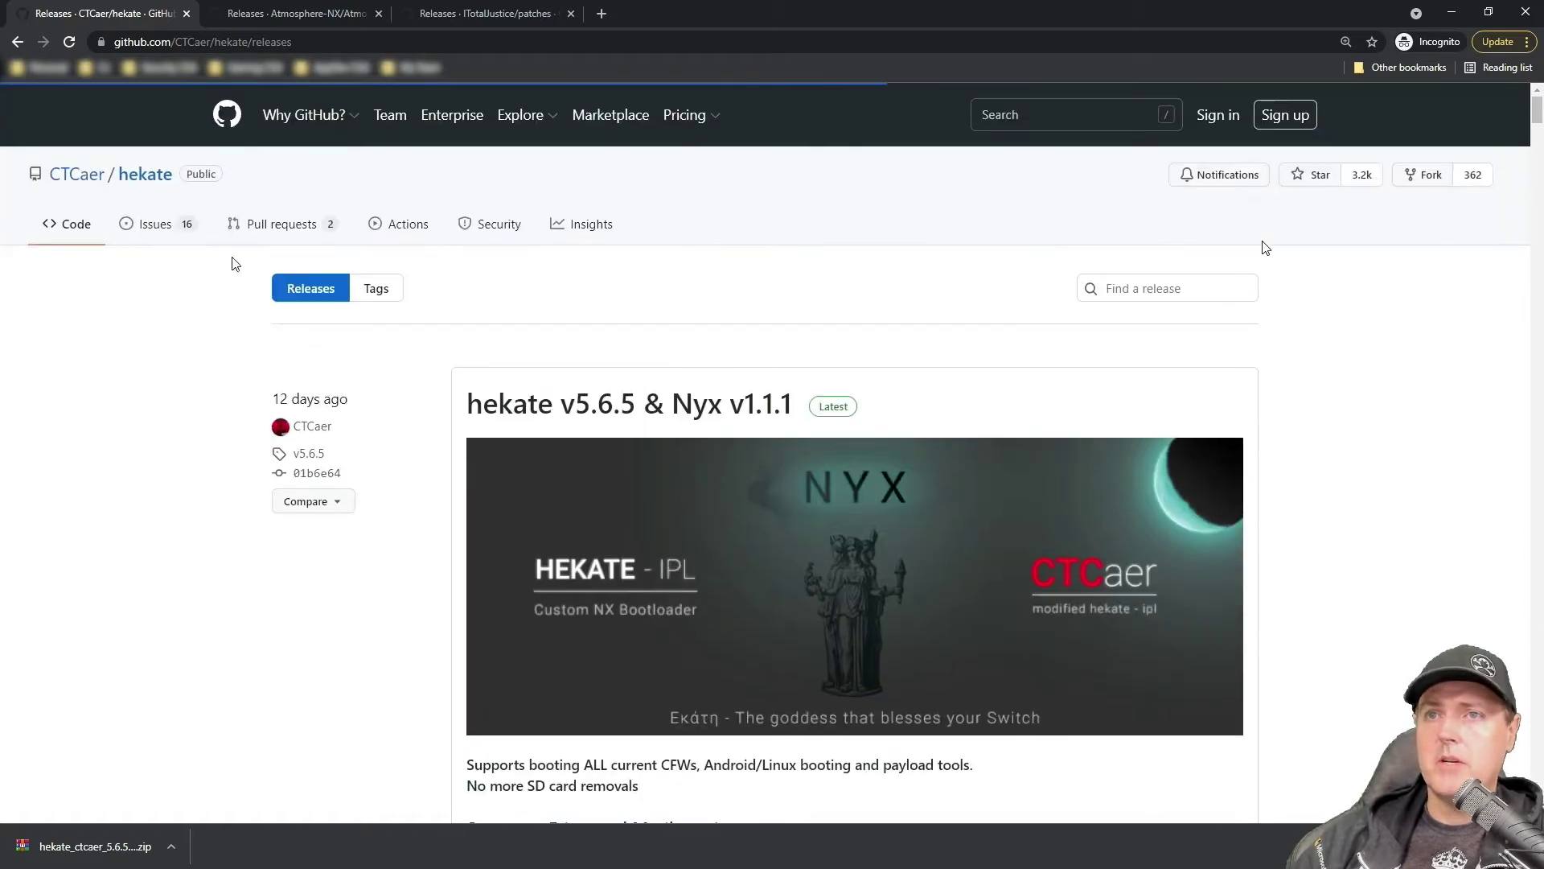
Step: Download atmosphere-1.2.4-master-e256261b8+hbl-2.4.1+hbmenu-3.5.0.zip from the Atmosphere-NX releases page
click(264, 18)
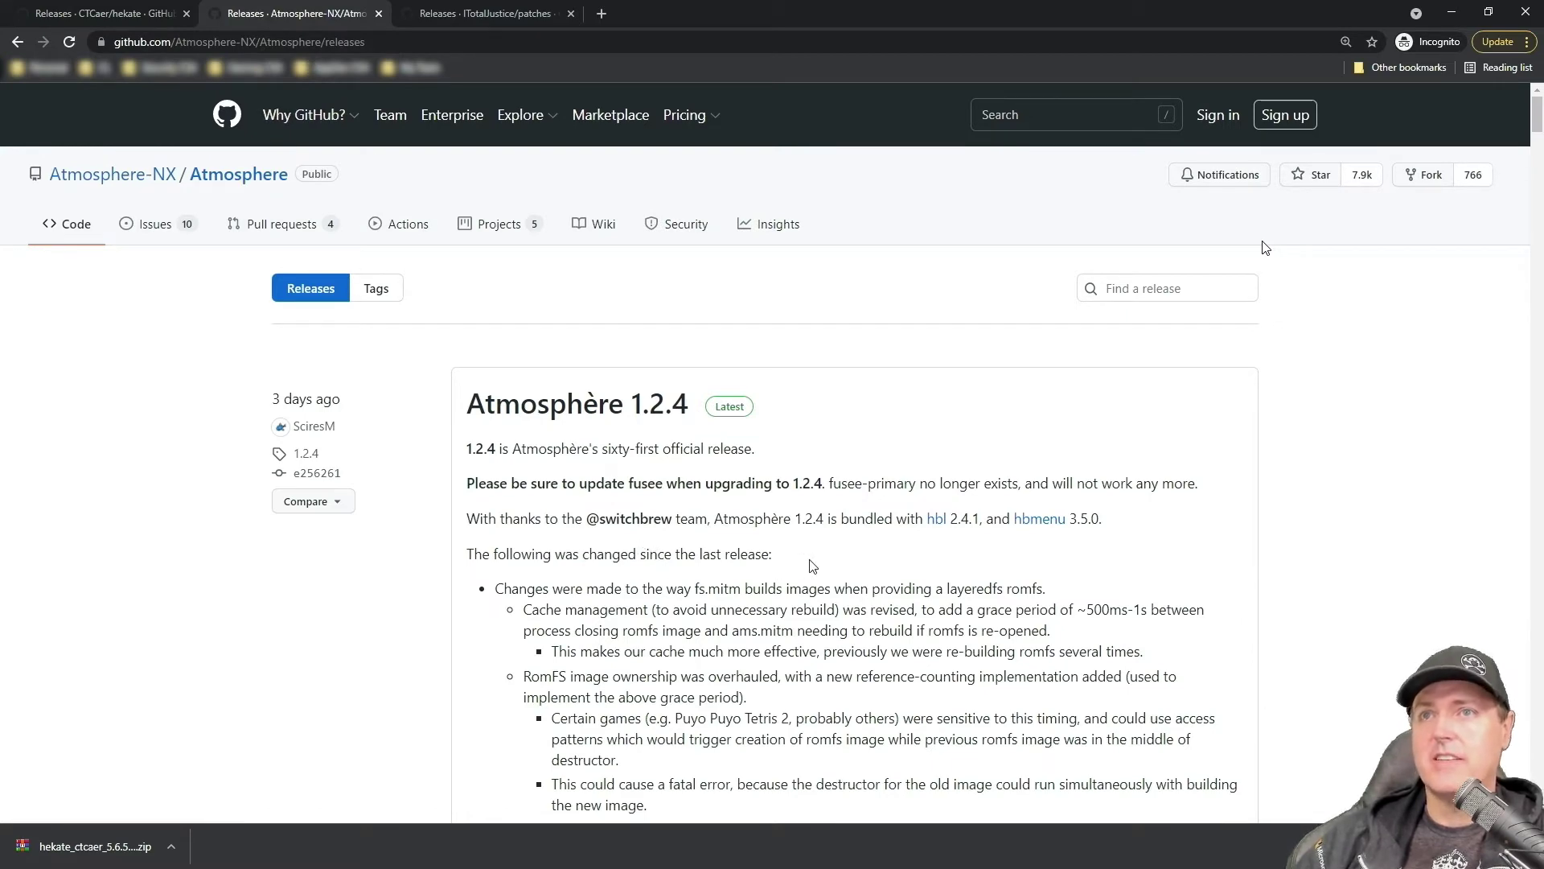
scroll(1265, 247, down, 8)
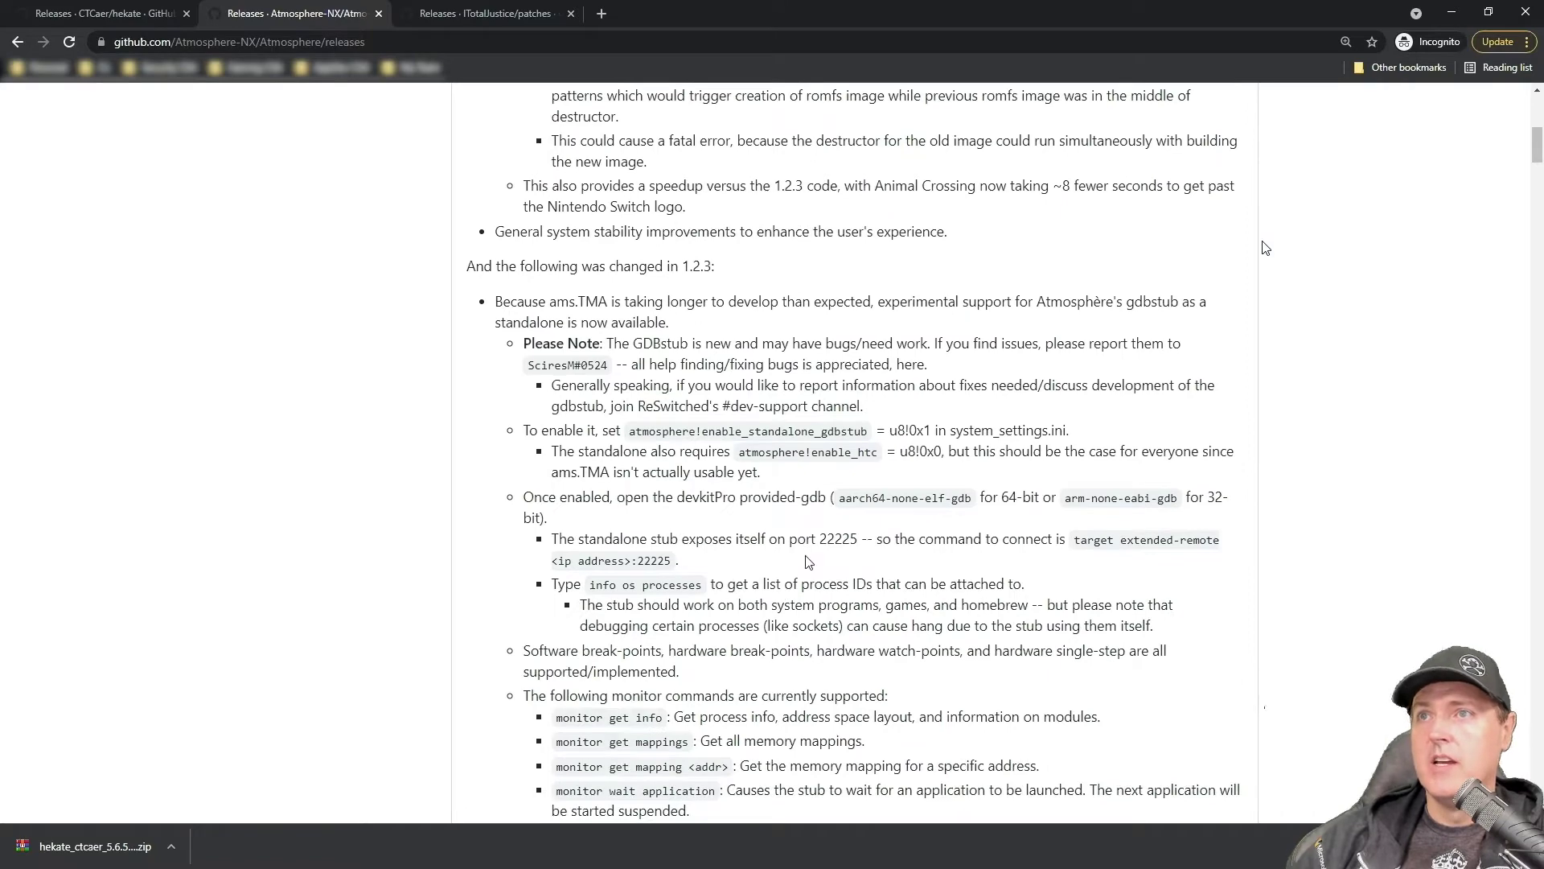
scroll(1265, 248, down, 7)
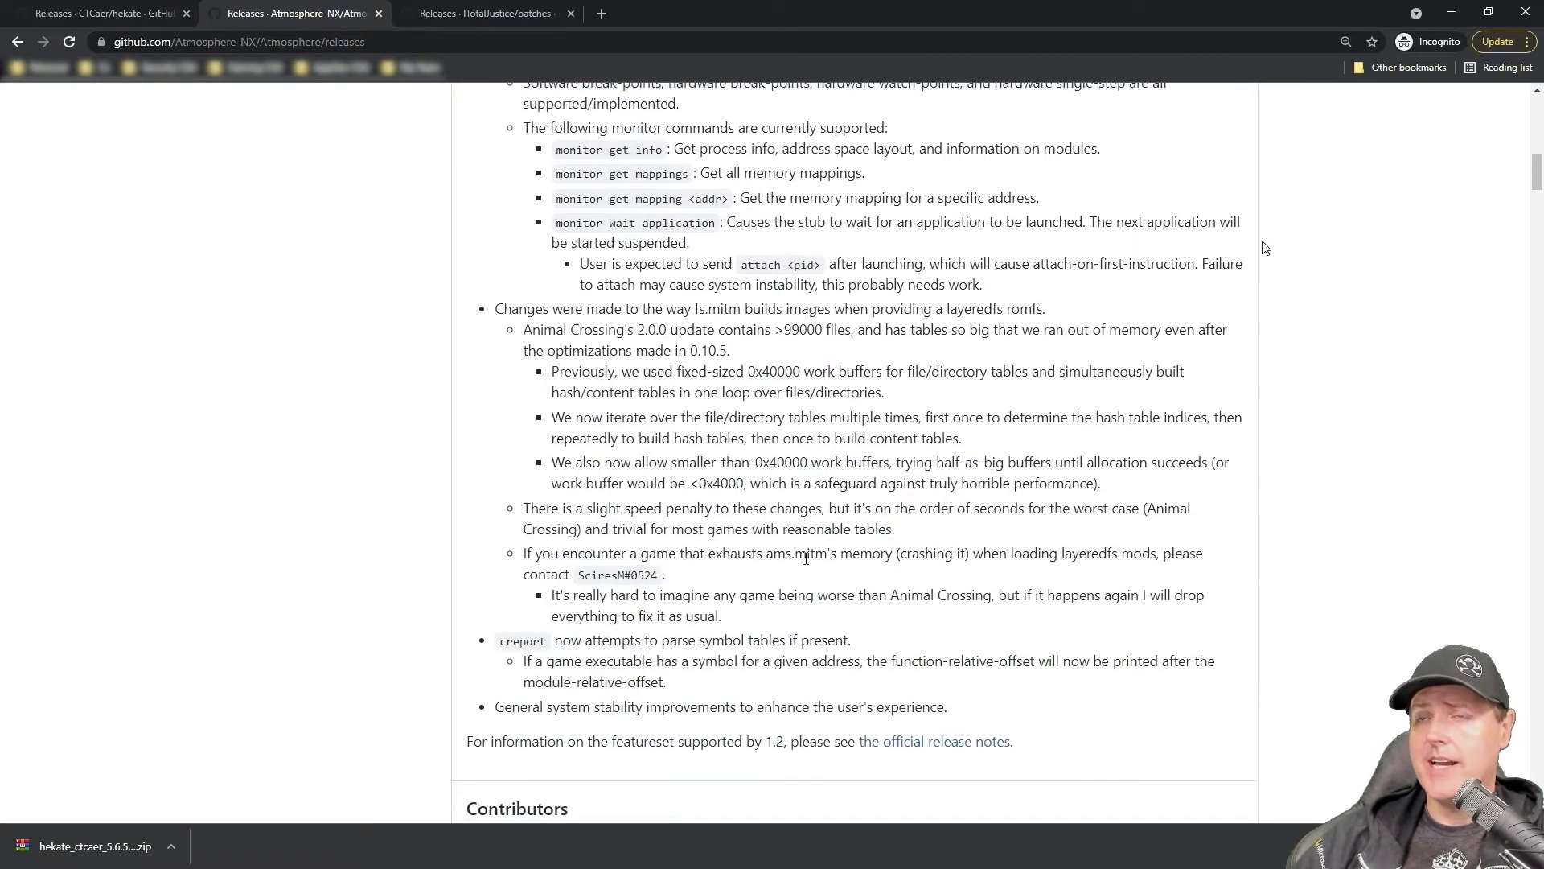
scroll(807, 563, down, 5)
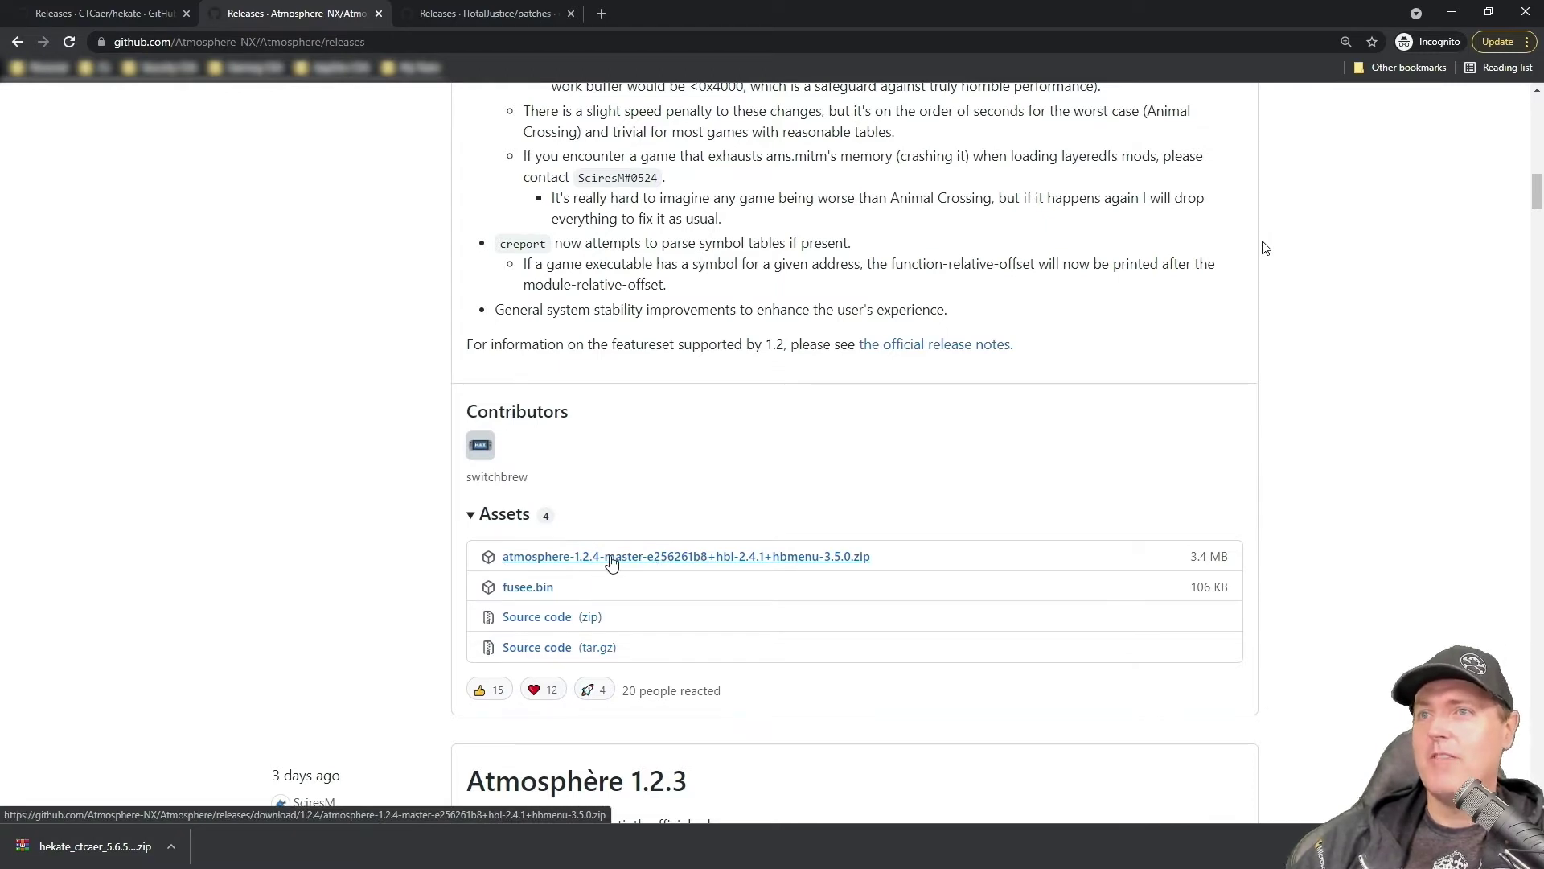
click(694, 561)
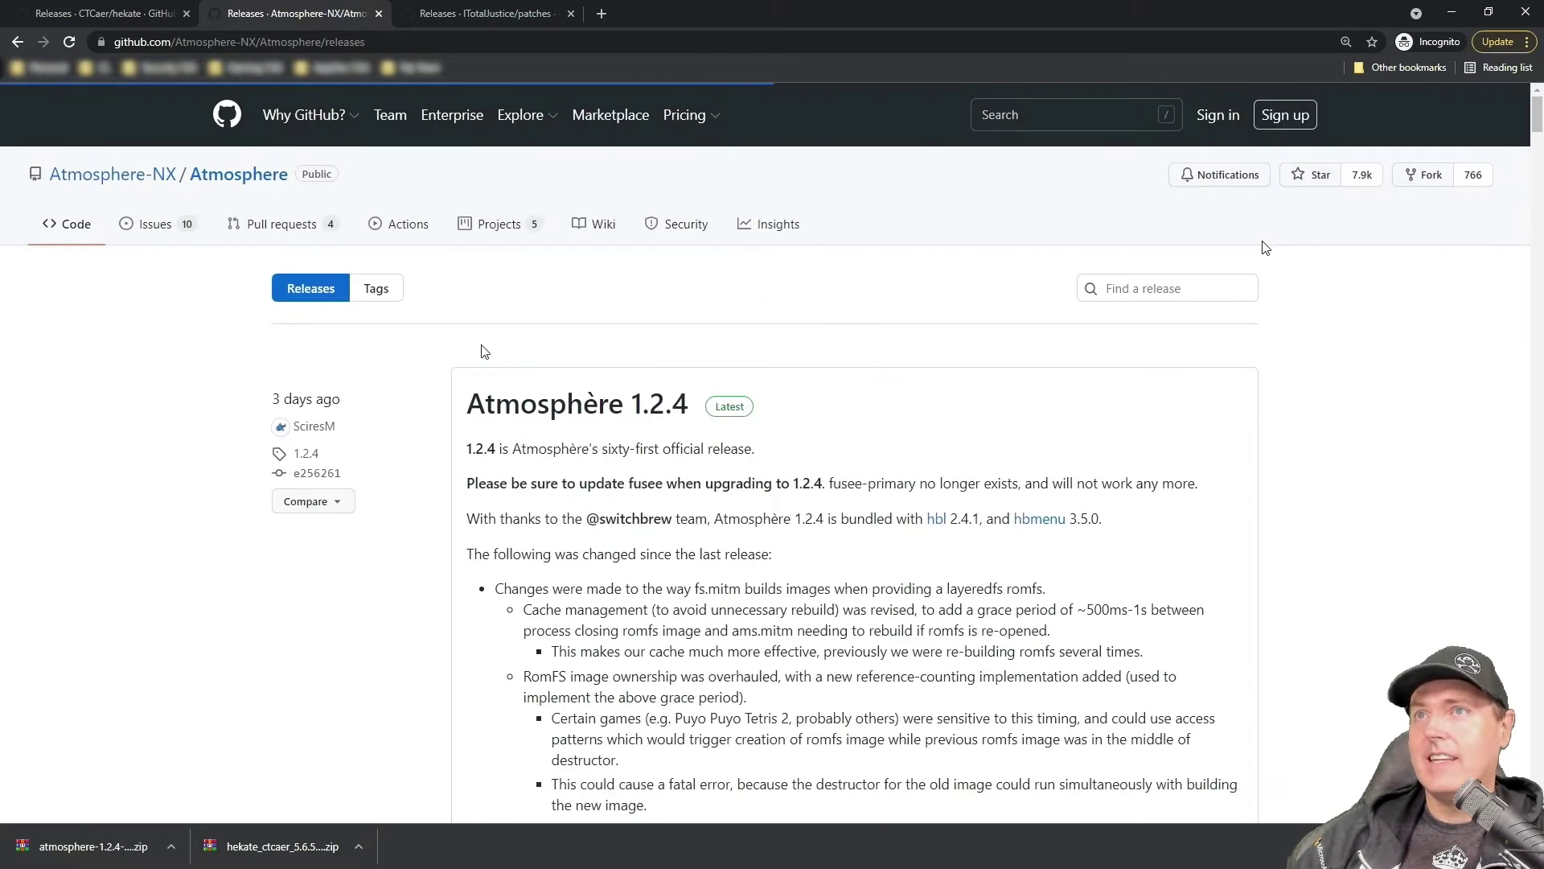
Step: Download hekate.zip from the ITotalJustice/patches sigpatches release for firmware 13.1.0
click(486, 18)
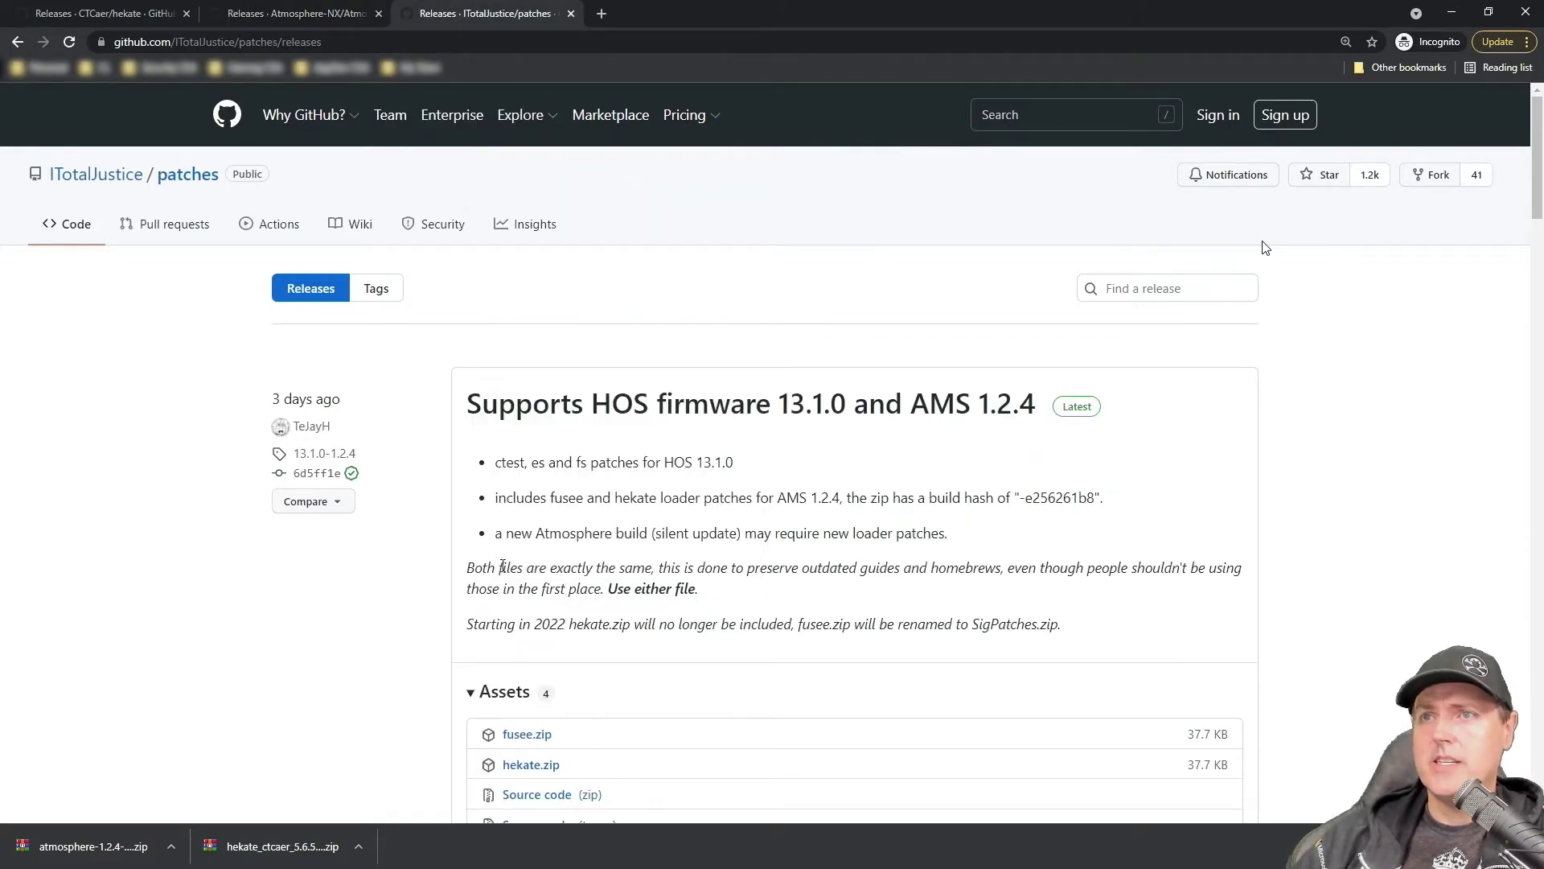
scroll(402, 651, down, 2)
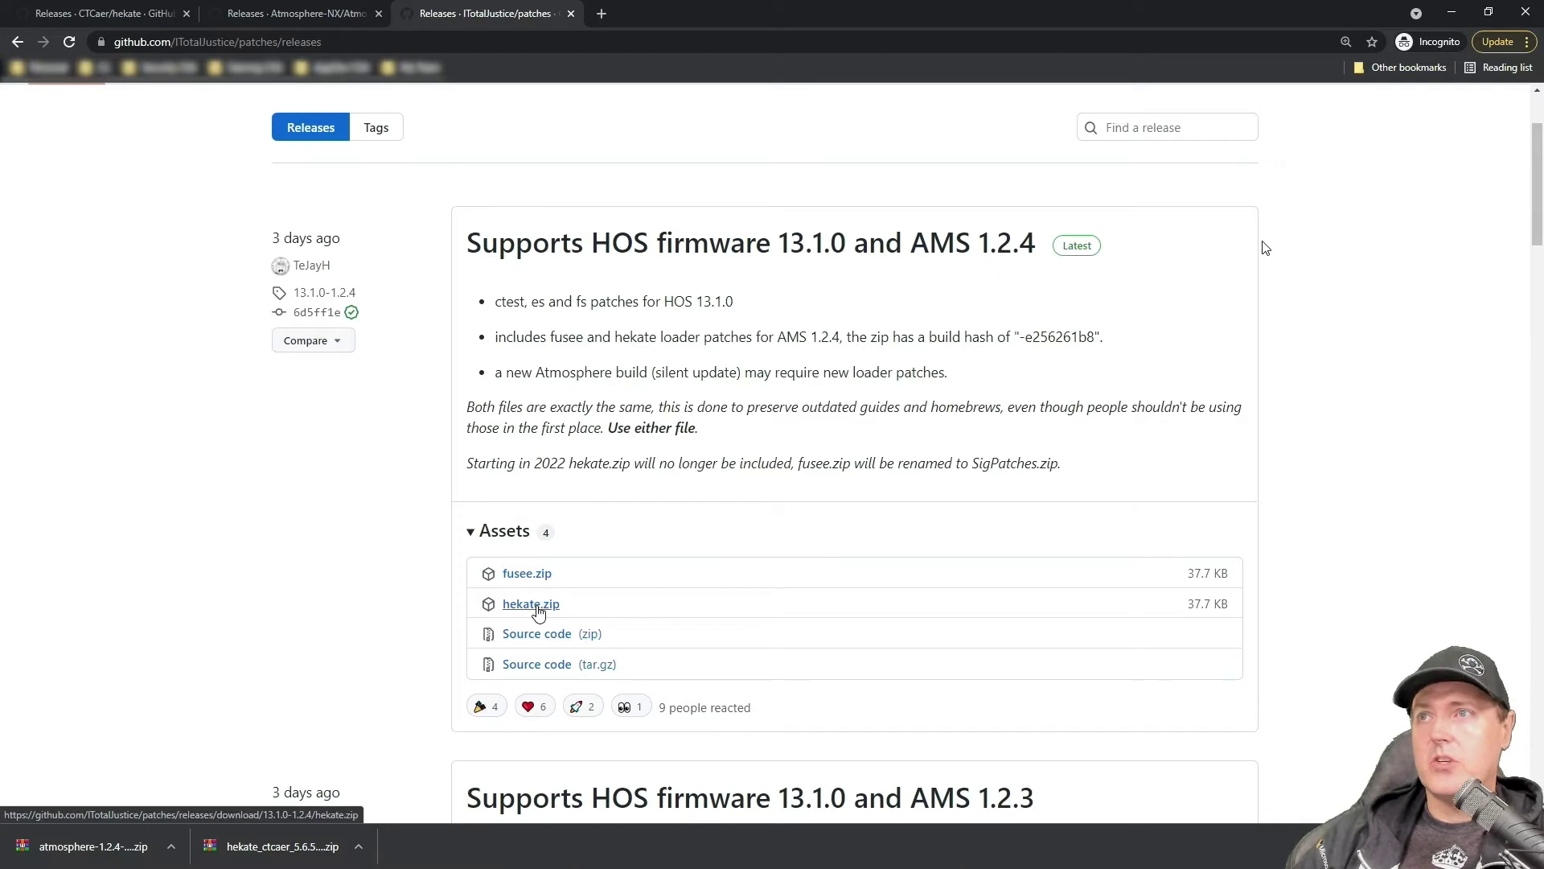
click(541, 610)
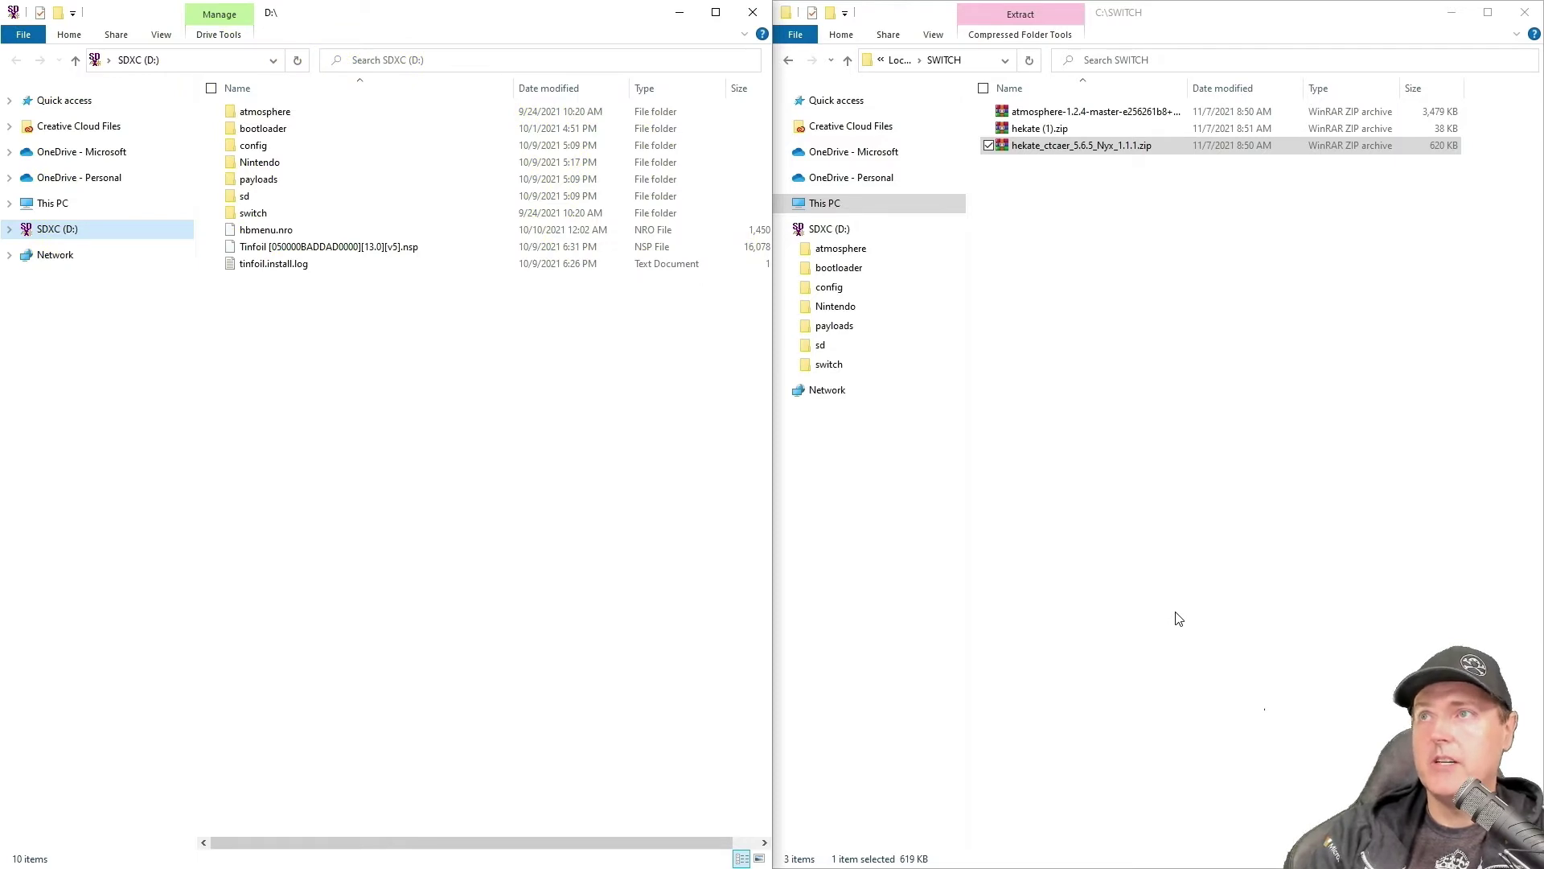
Step: Copy the hekate zip's bootloader folder onto the SDXC (D:) root, replacing existing files
click(1047, 149)
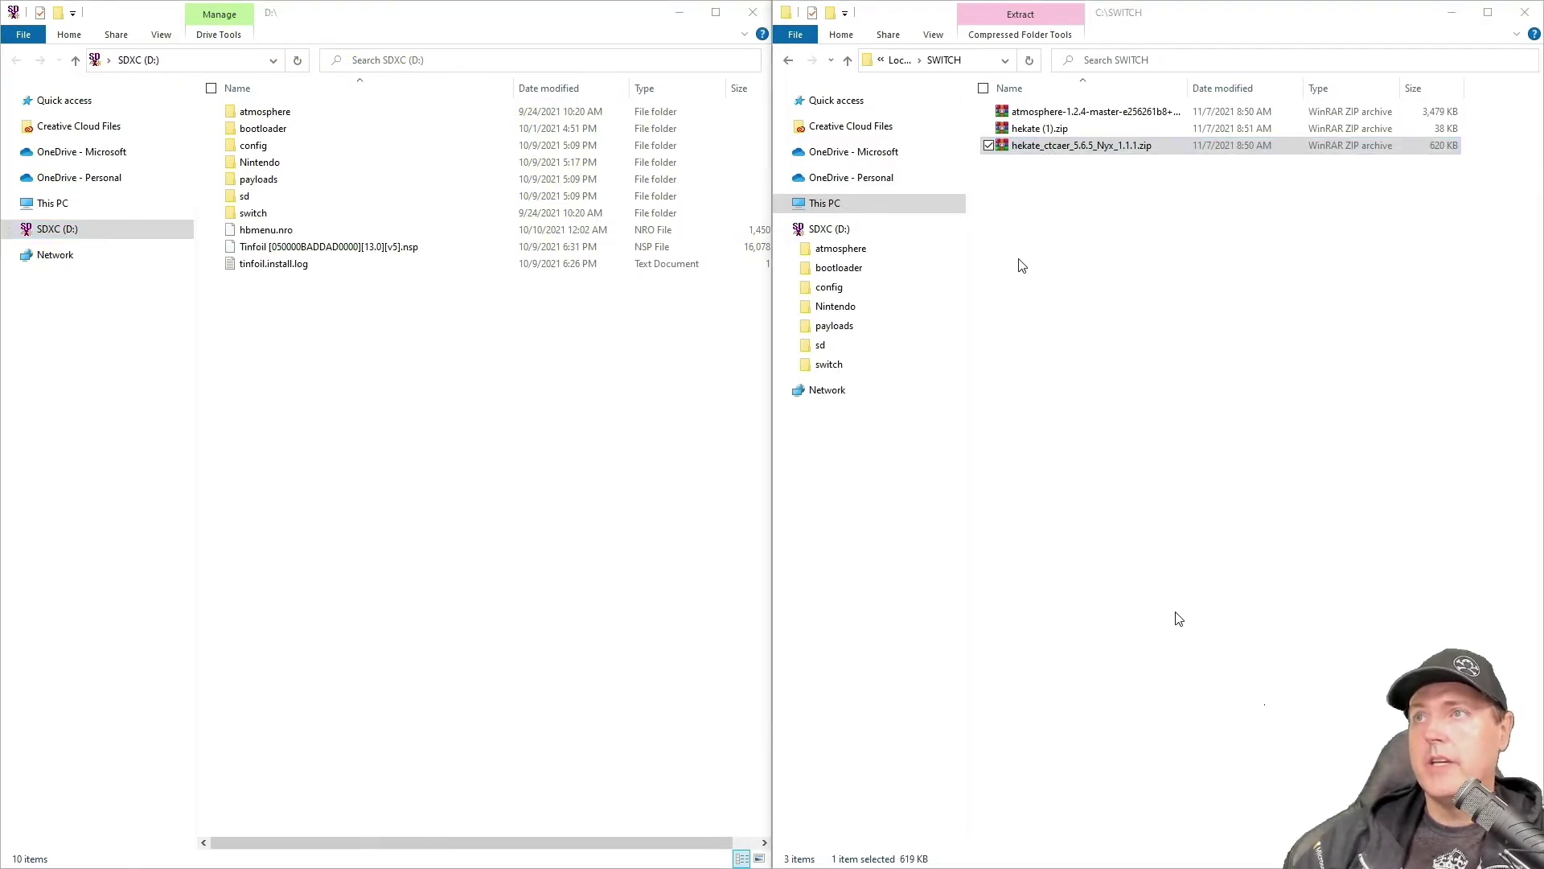
key(Return)
click(525, 289)
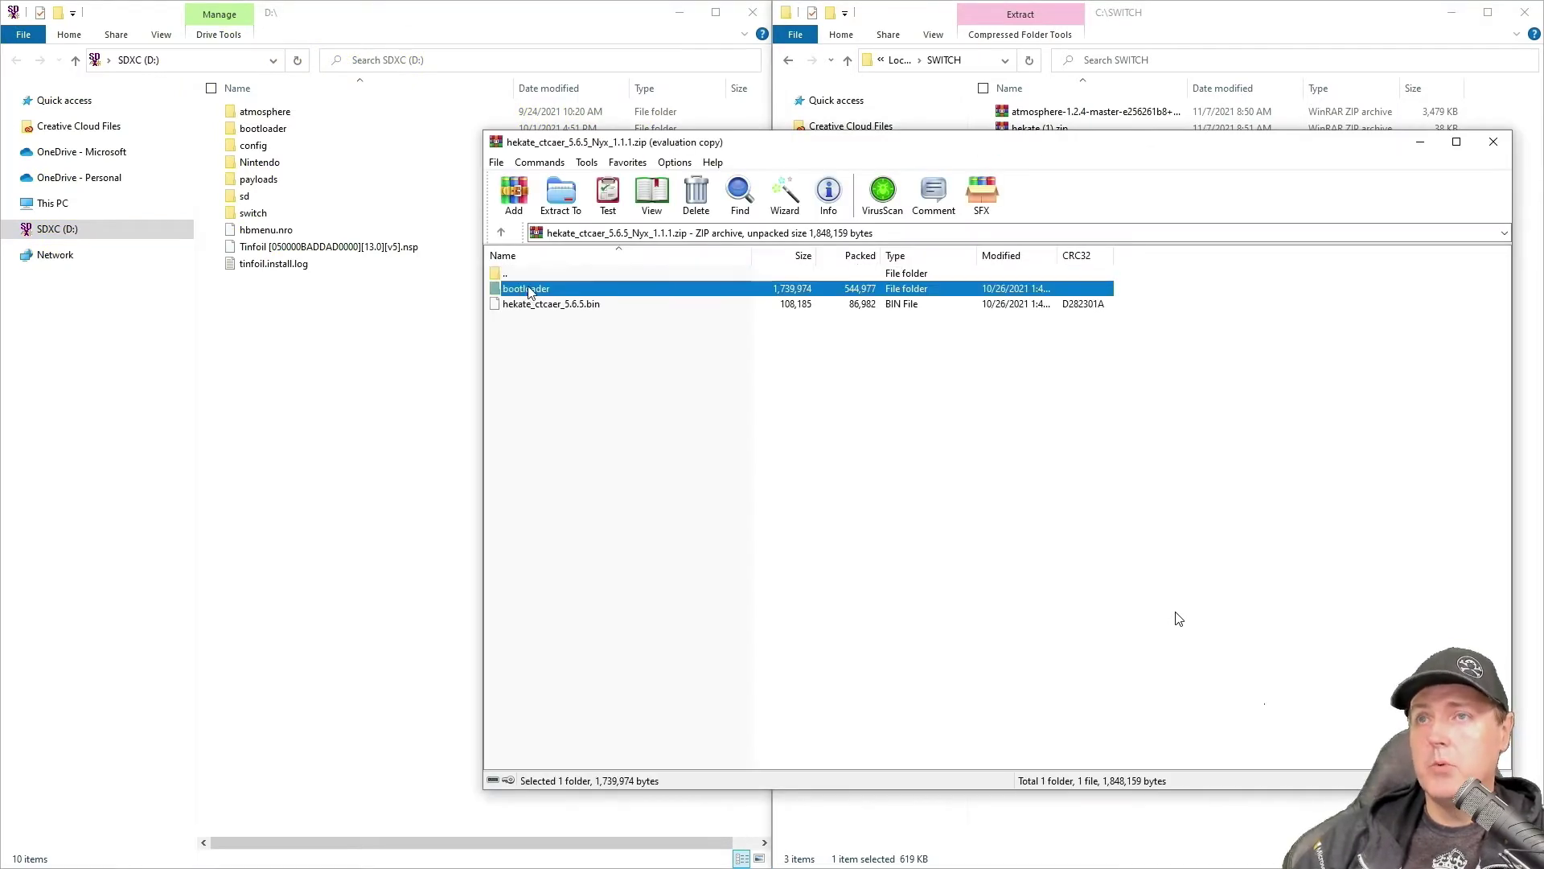
drag(527, 291, 330, 392)
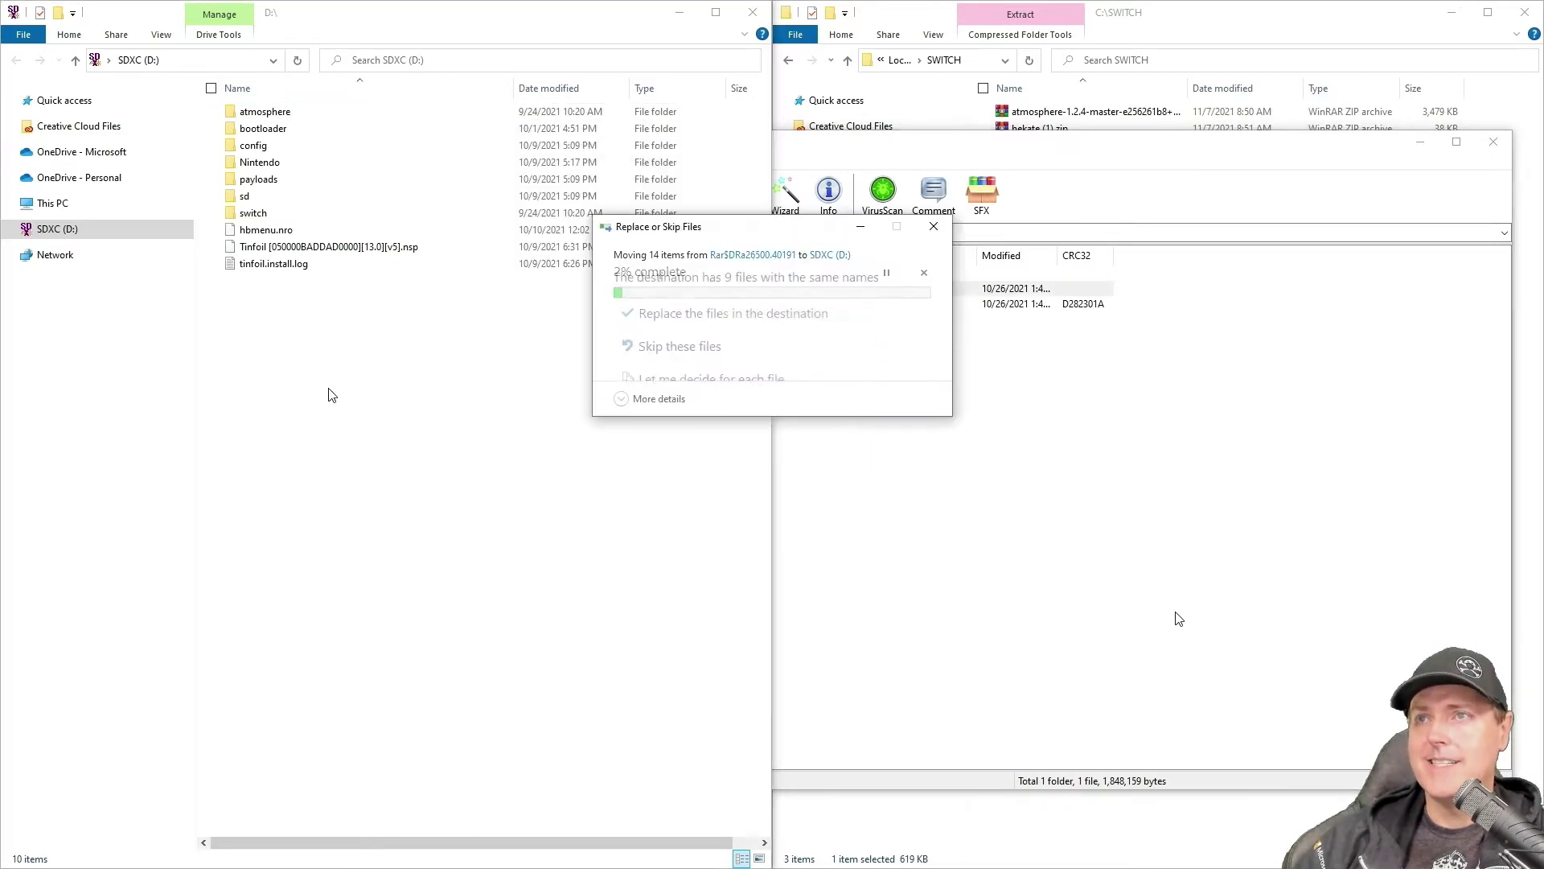
click(706, 316)
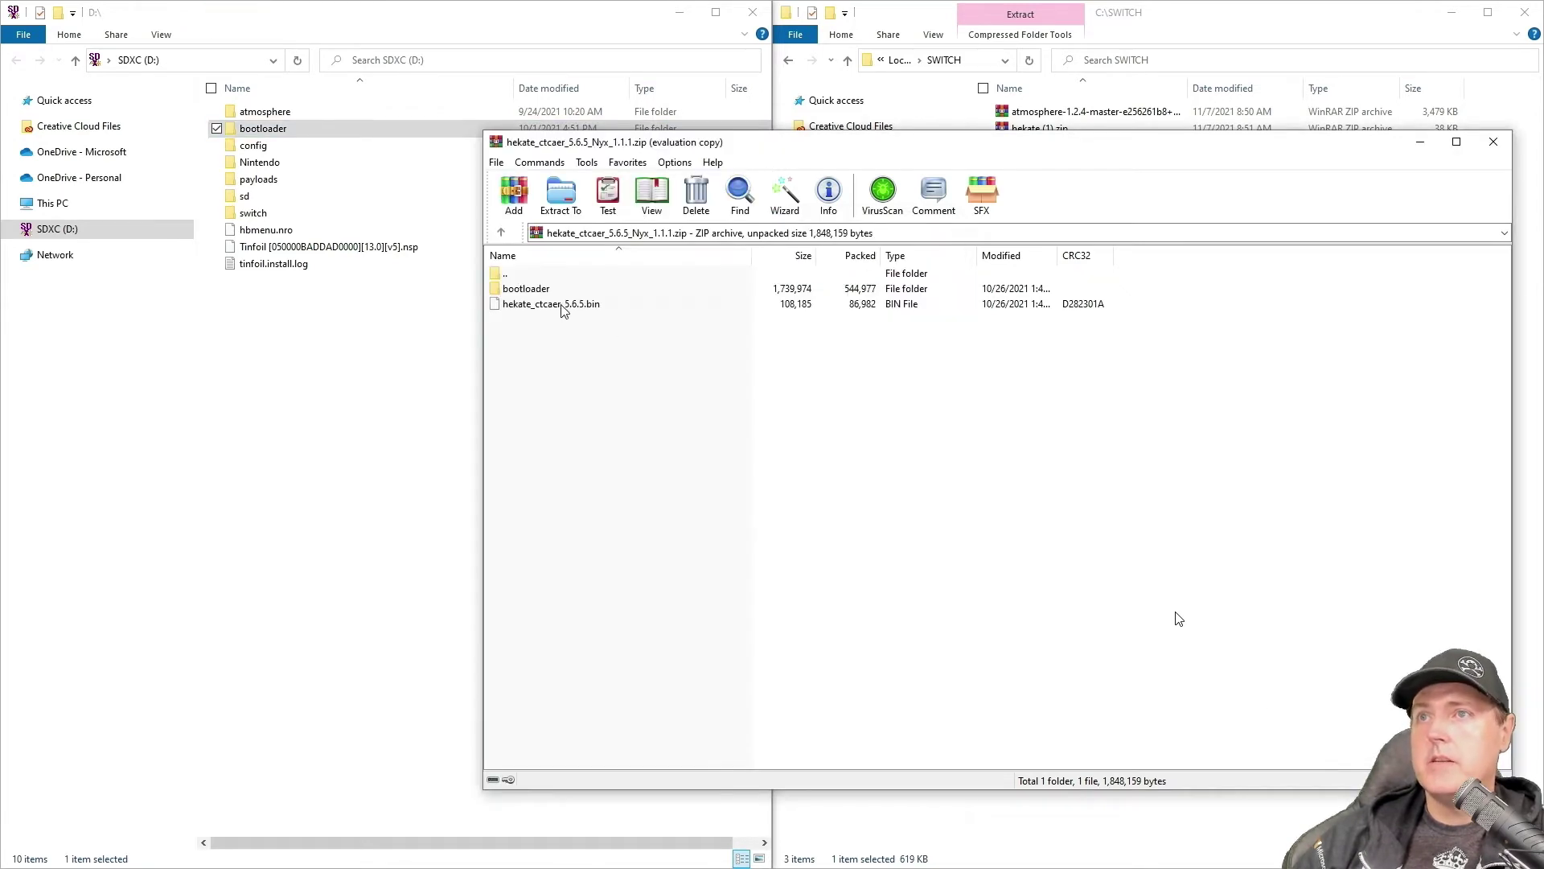
Step: Copy hekate_ctcaer_5.6.5.bin from the archive to the Desktop, then return to D:
click(562, 304)
click(10, 211)
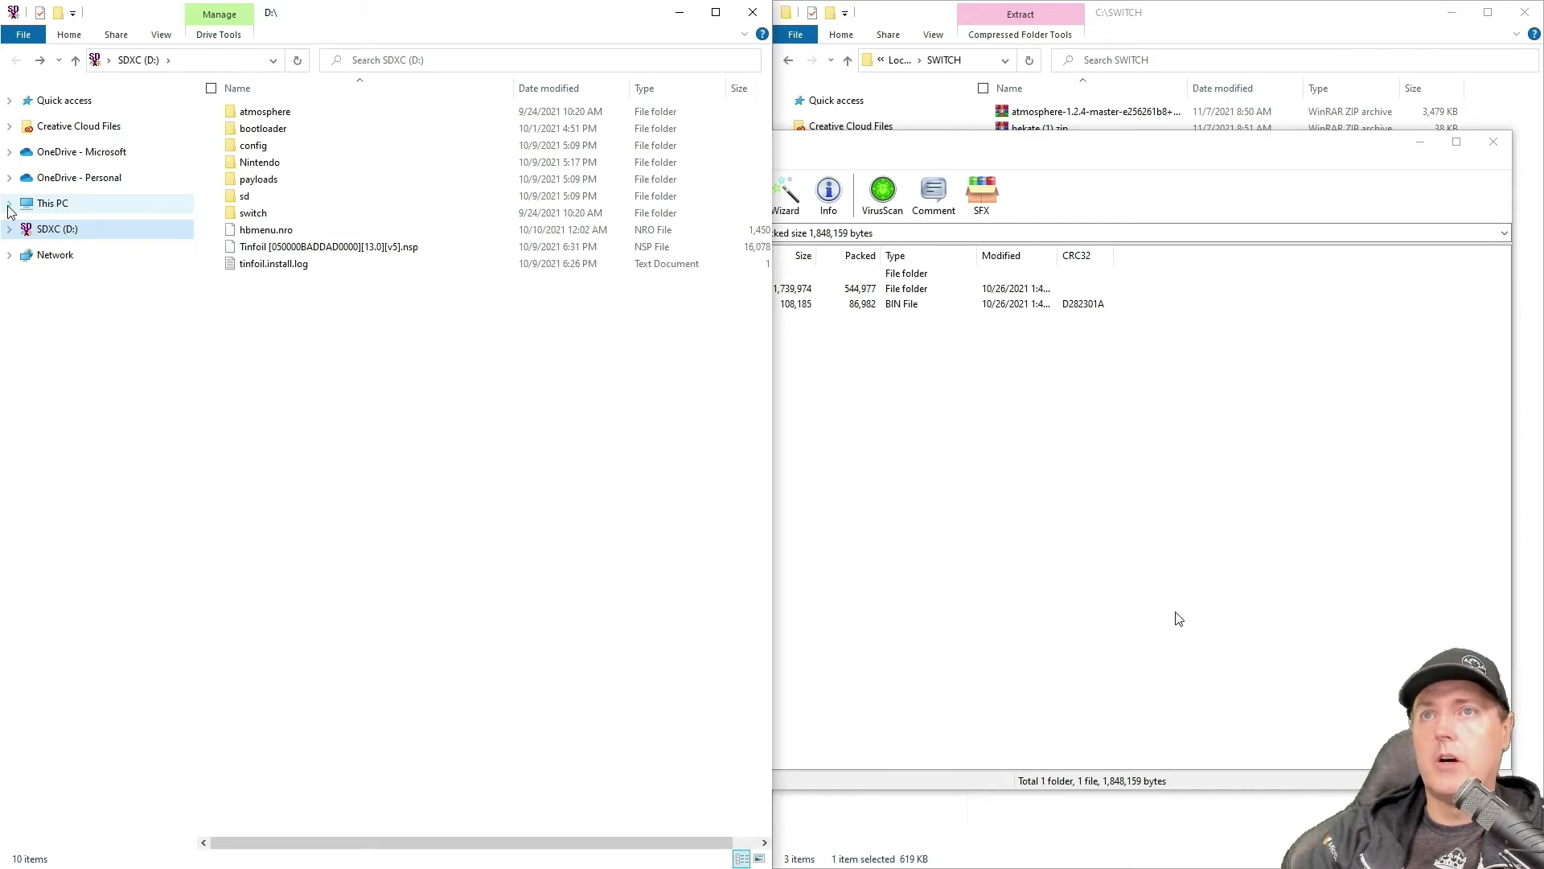
click(10, 211)
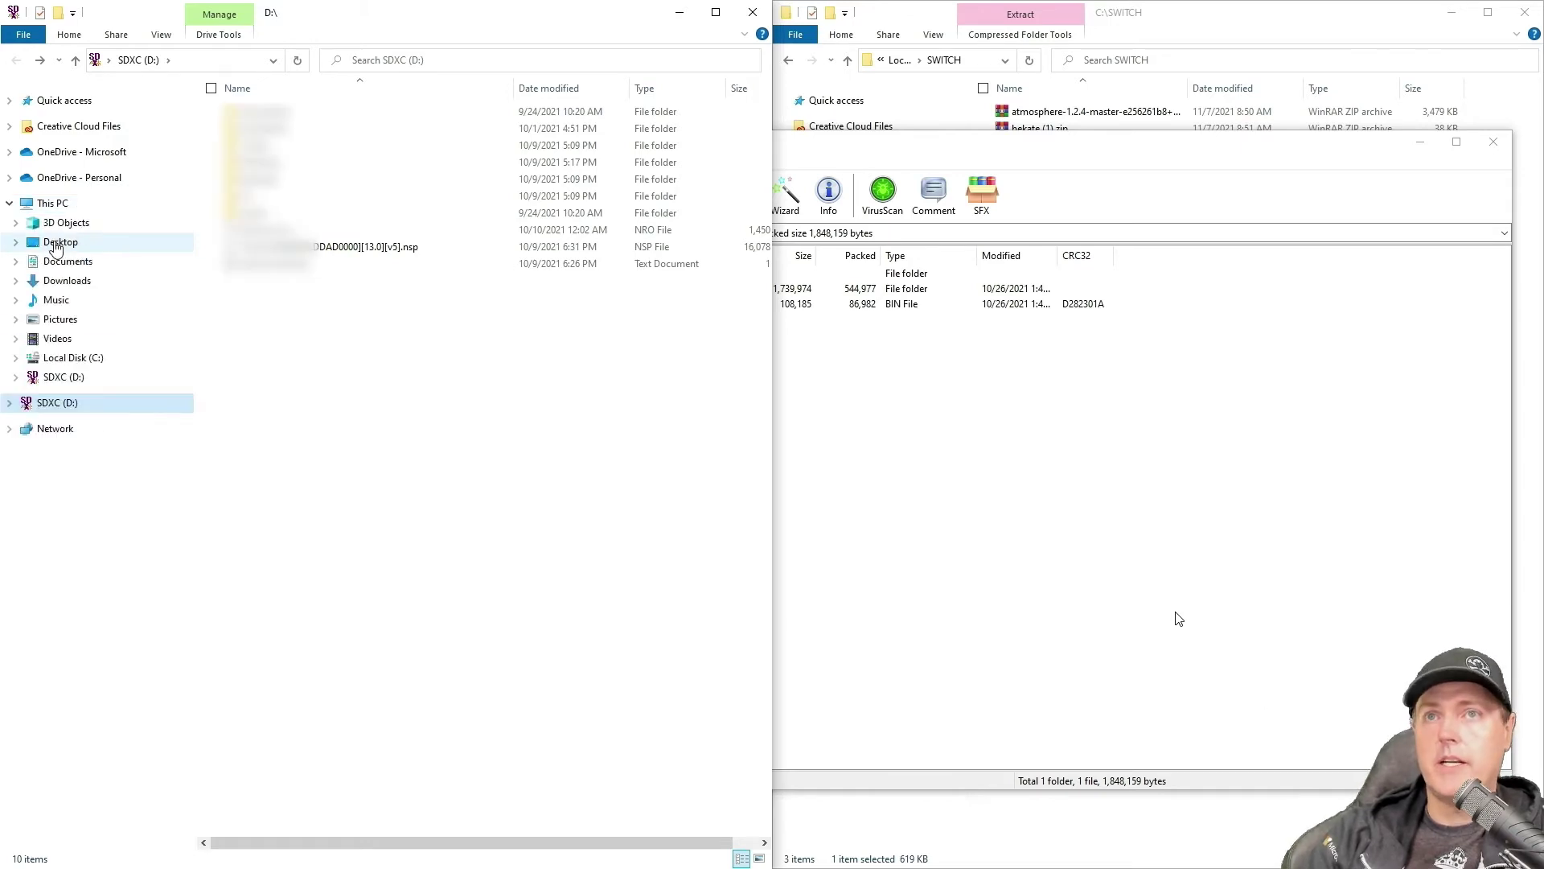
click(56, 241)
click(949, 533)
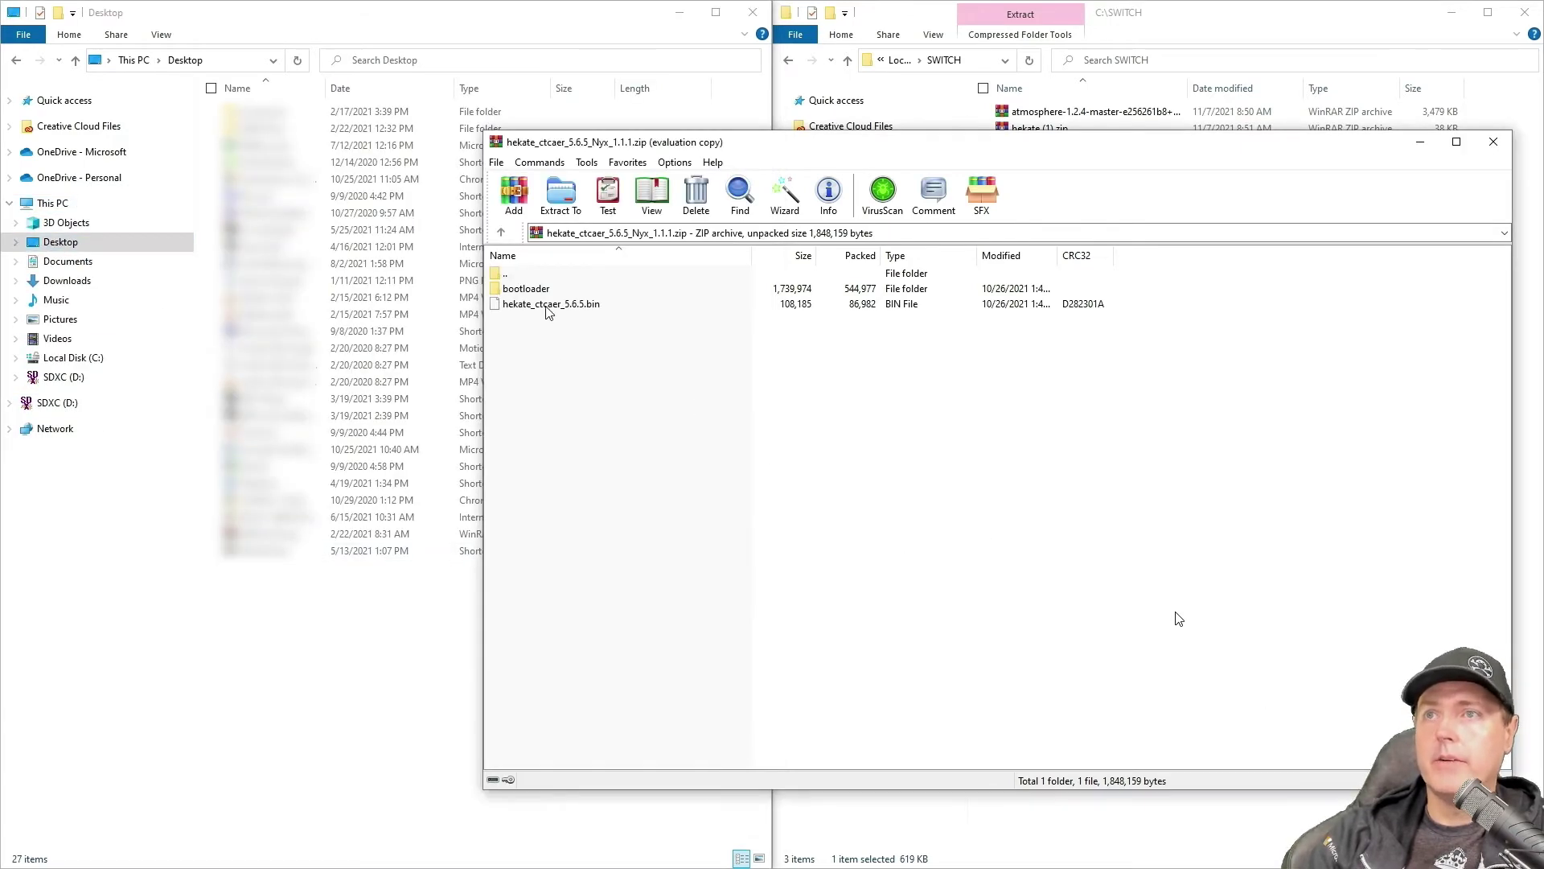
drag(547, 308, 245, 639)
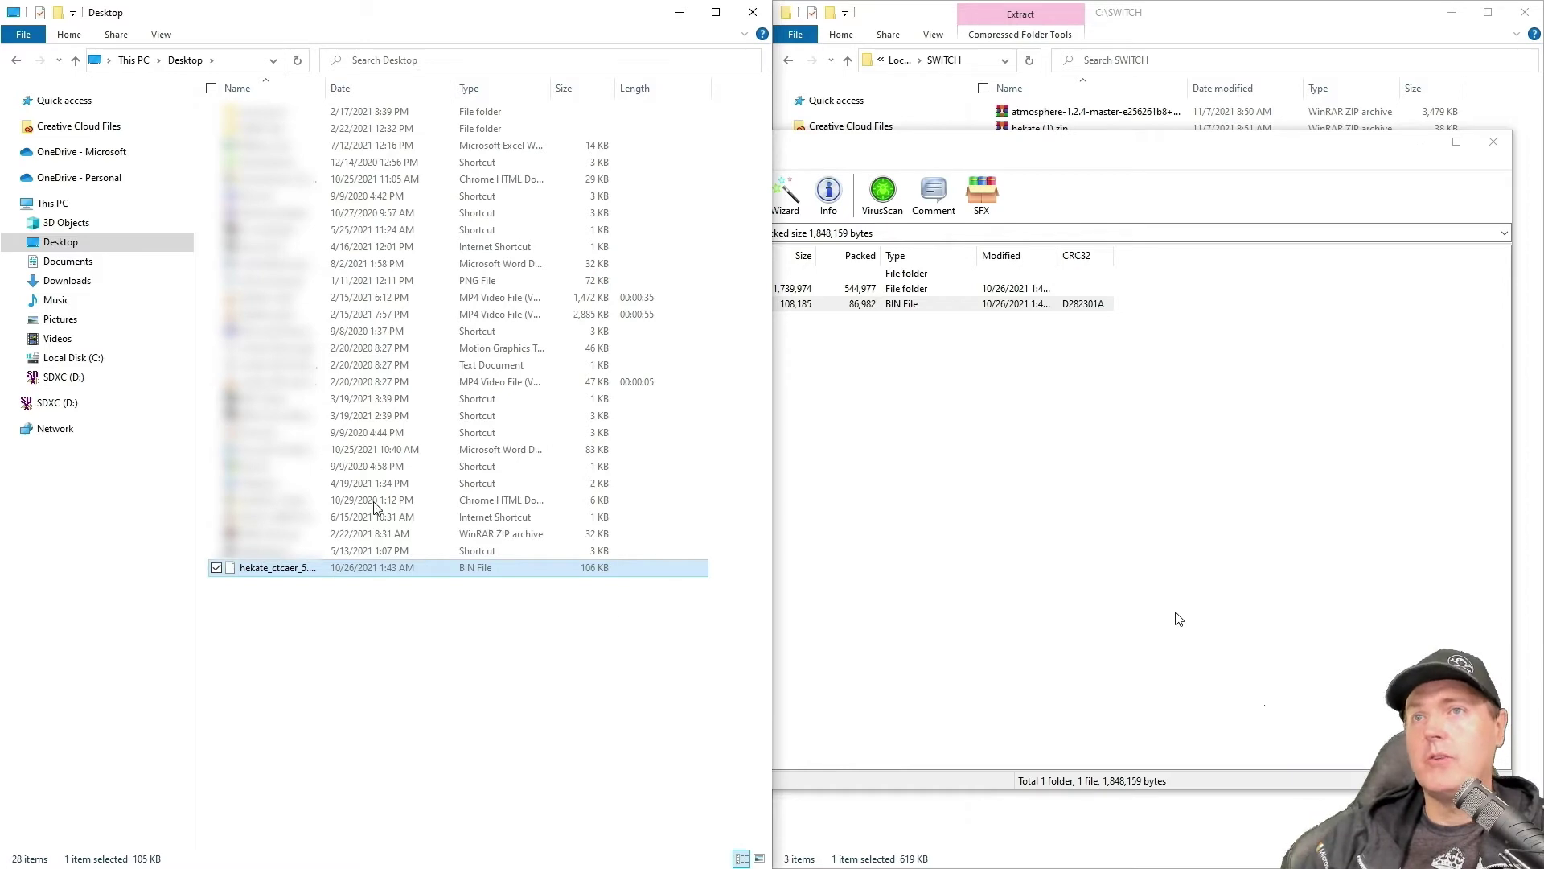
click(15, 61)
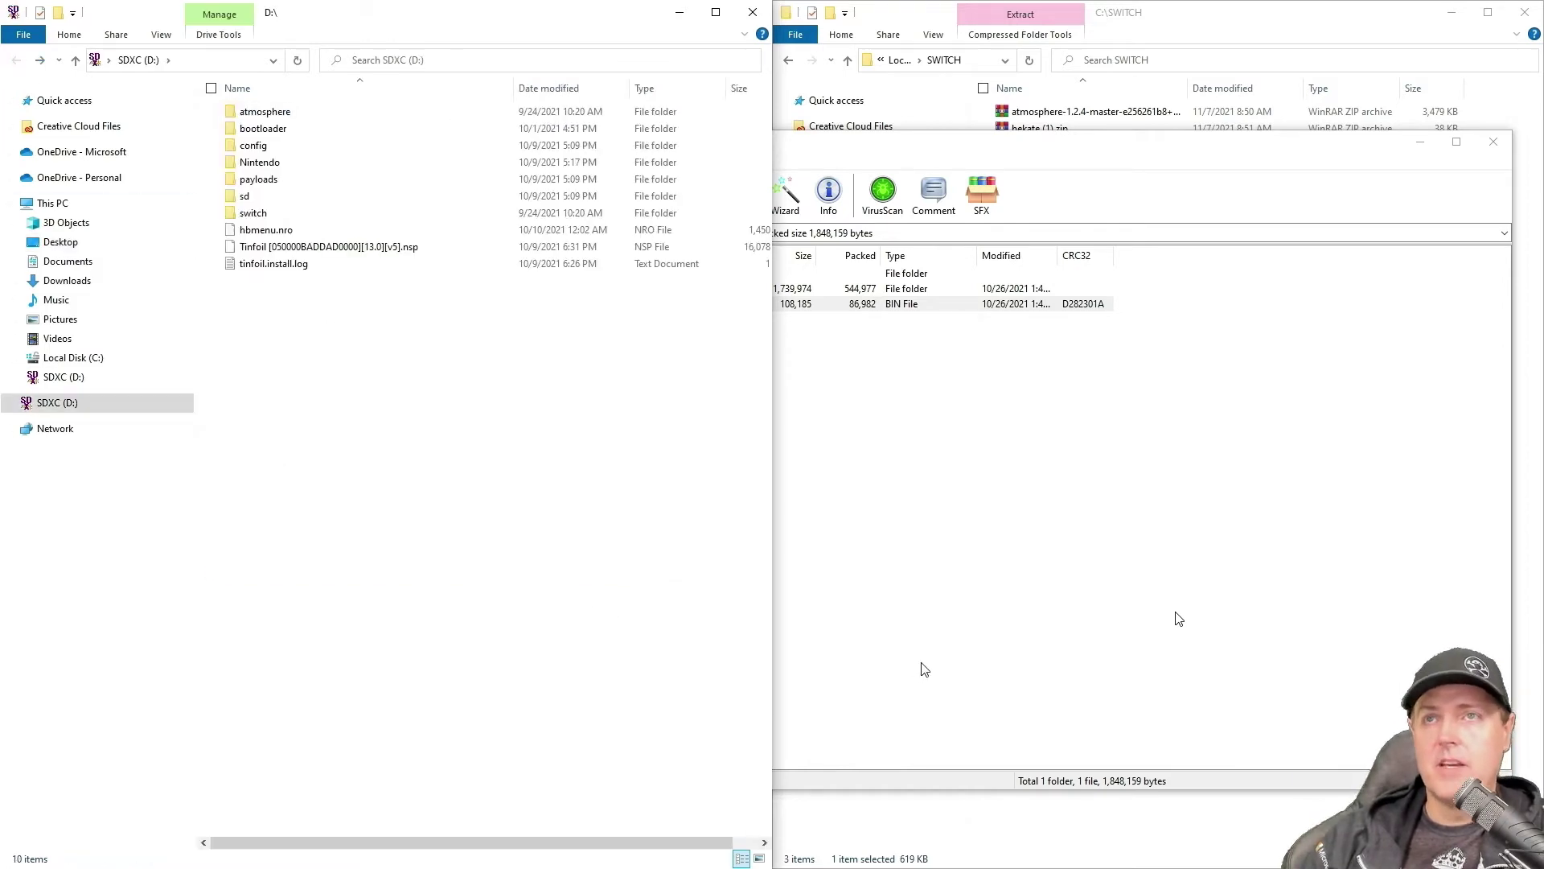
Step: Close the hekate archive and copy atmosphere and switch from the Atmosphère 1.2.4 zip to D:, replacing files
click(937, 576)
click(1494, 142)
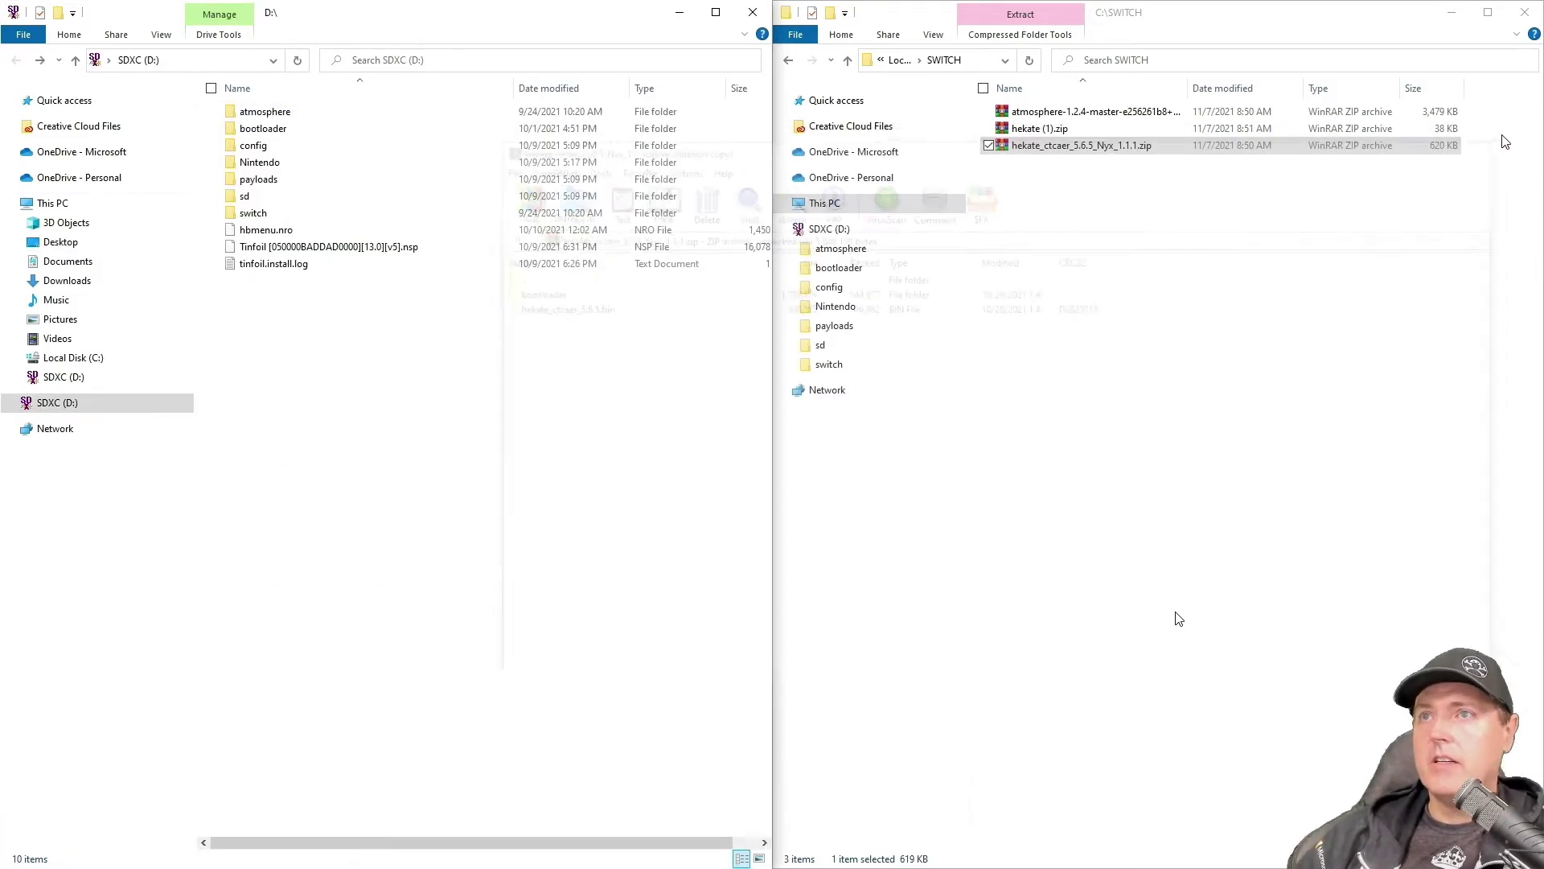
double_click(1039, 113)
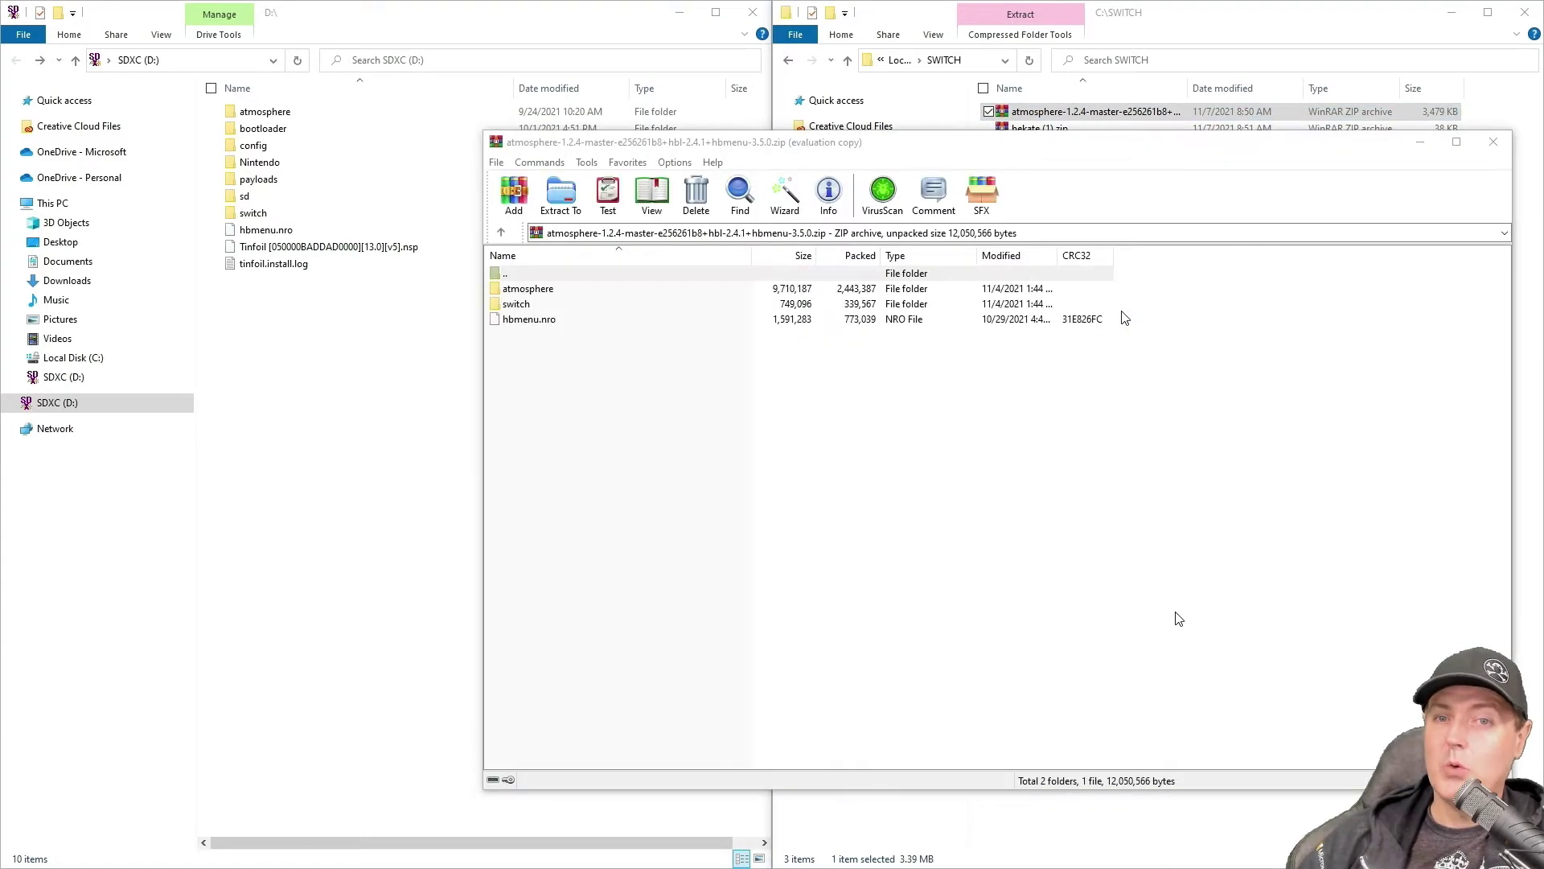
click(707, 145)
drag(707, 143, 1015, 210)
drag(1440, 361, 948, 378)
drag(849, 366, 380, 559)
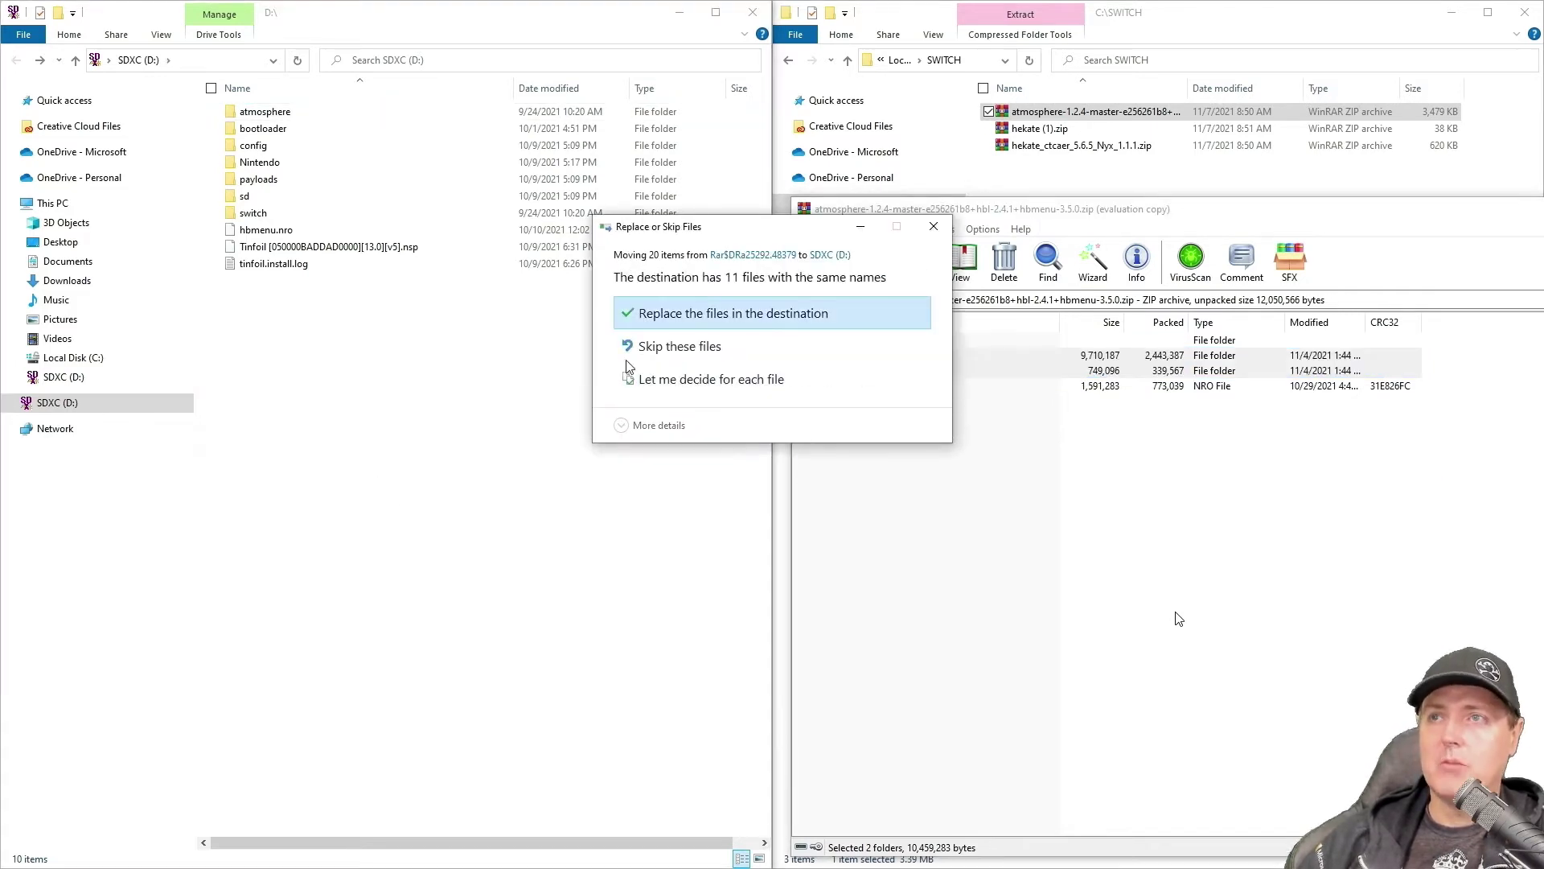
click(688, 312)
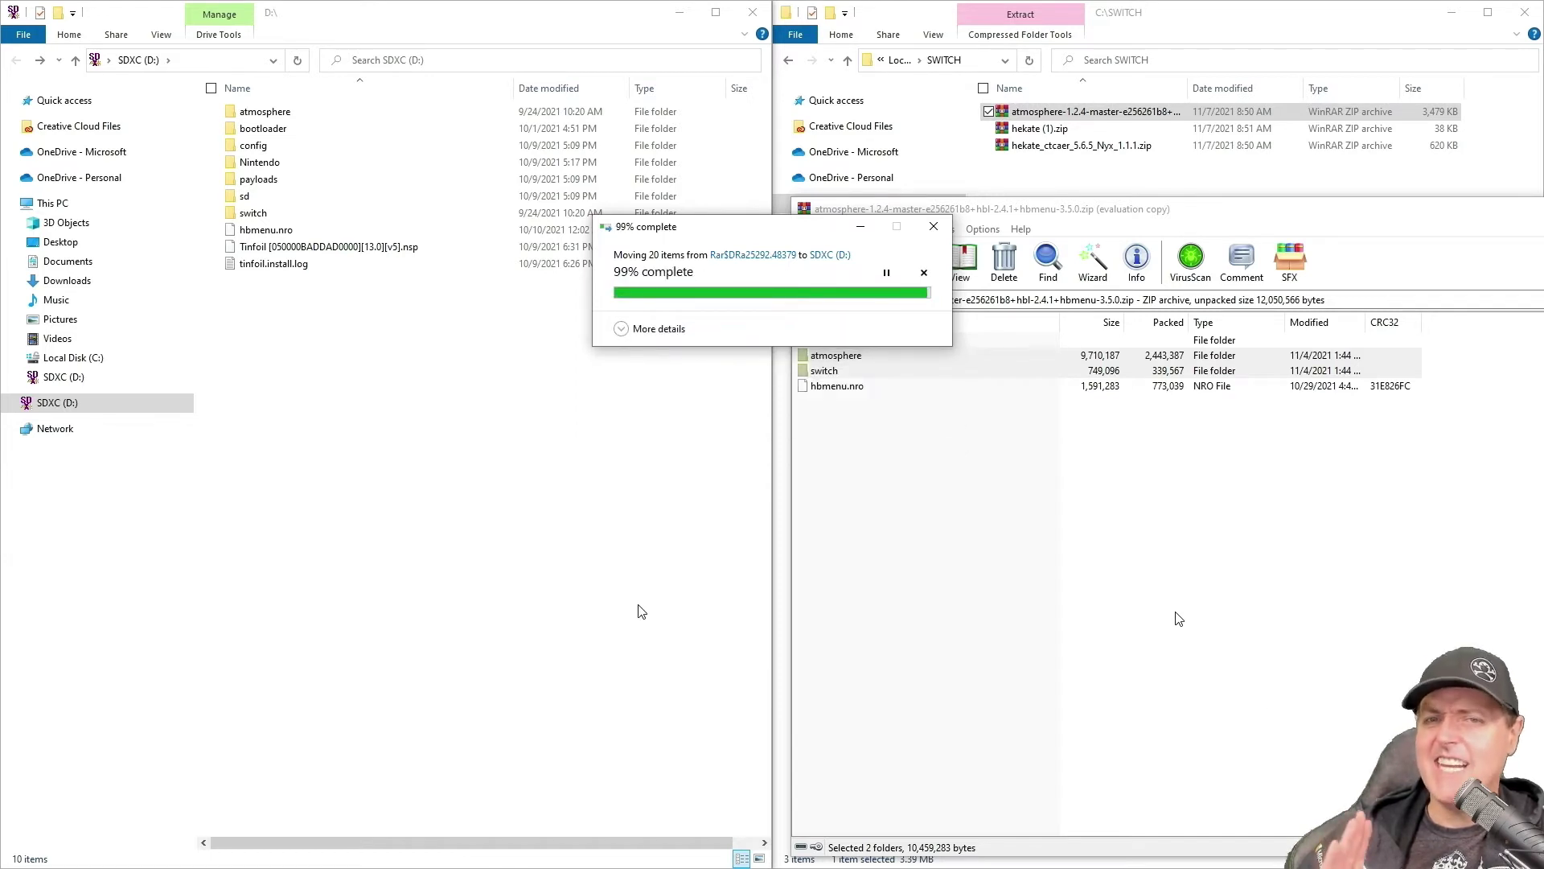
Step: Open hekate (1).zip and copy its atmosphere and bootloader folders to D:, replacing files
drag(1198, 211, 788, 191)
key(Escape)
click(1042, 128)
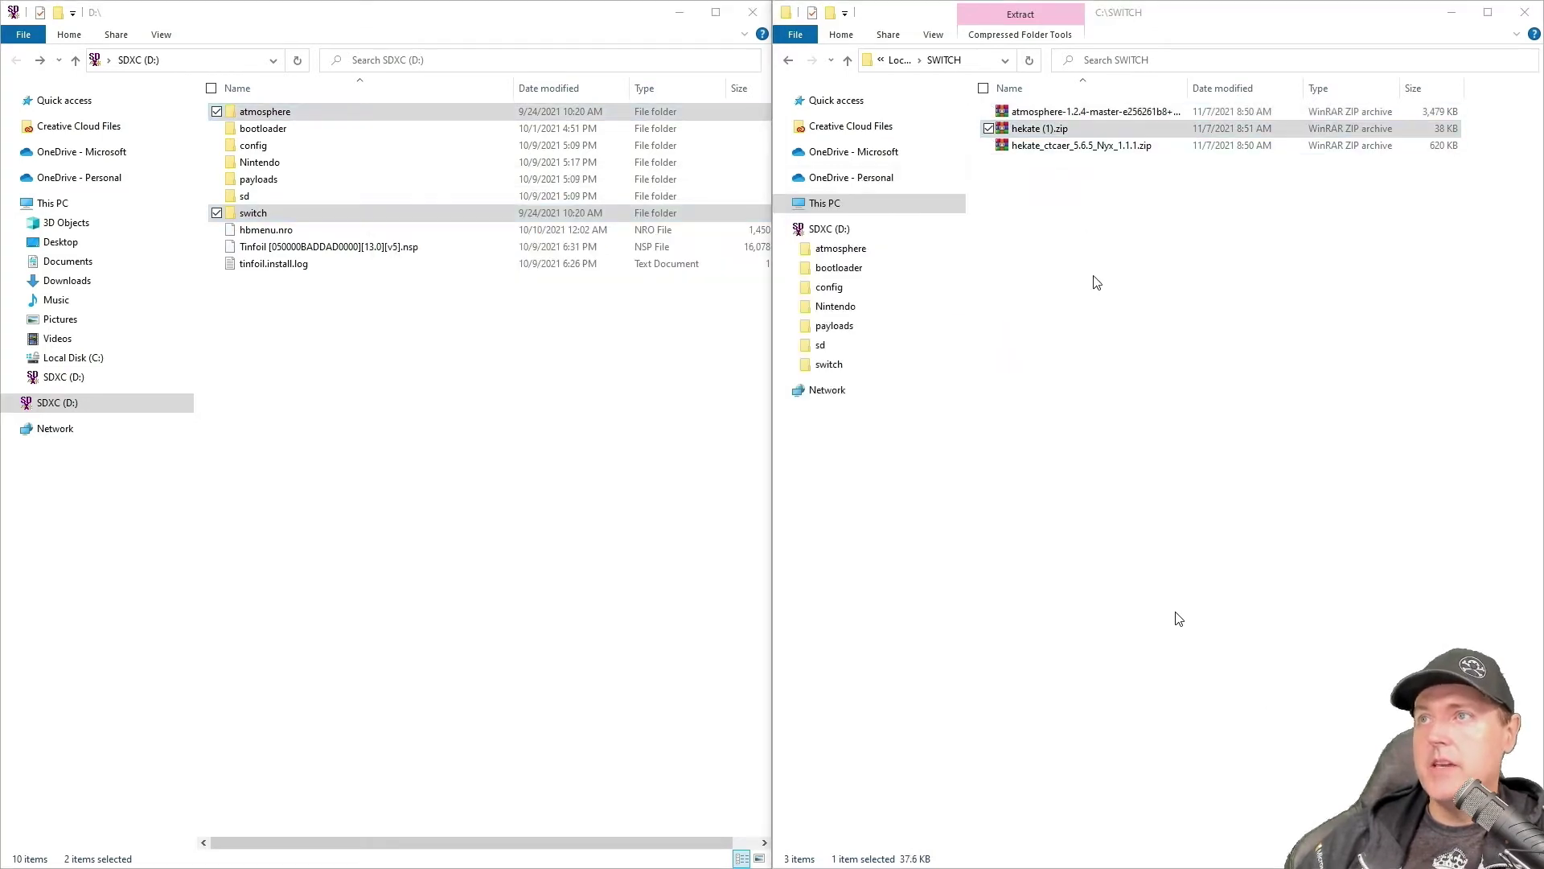
key(Return)
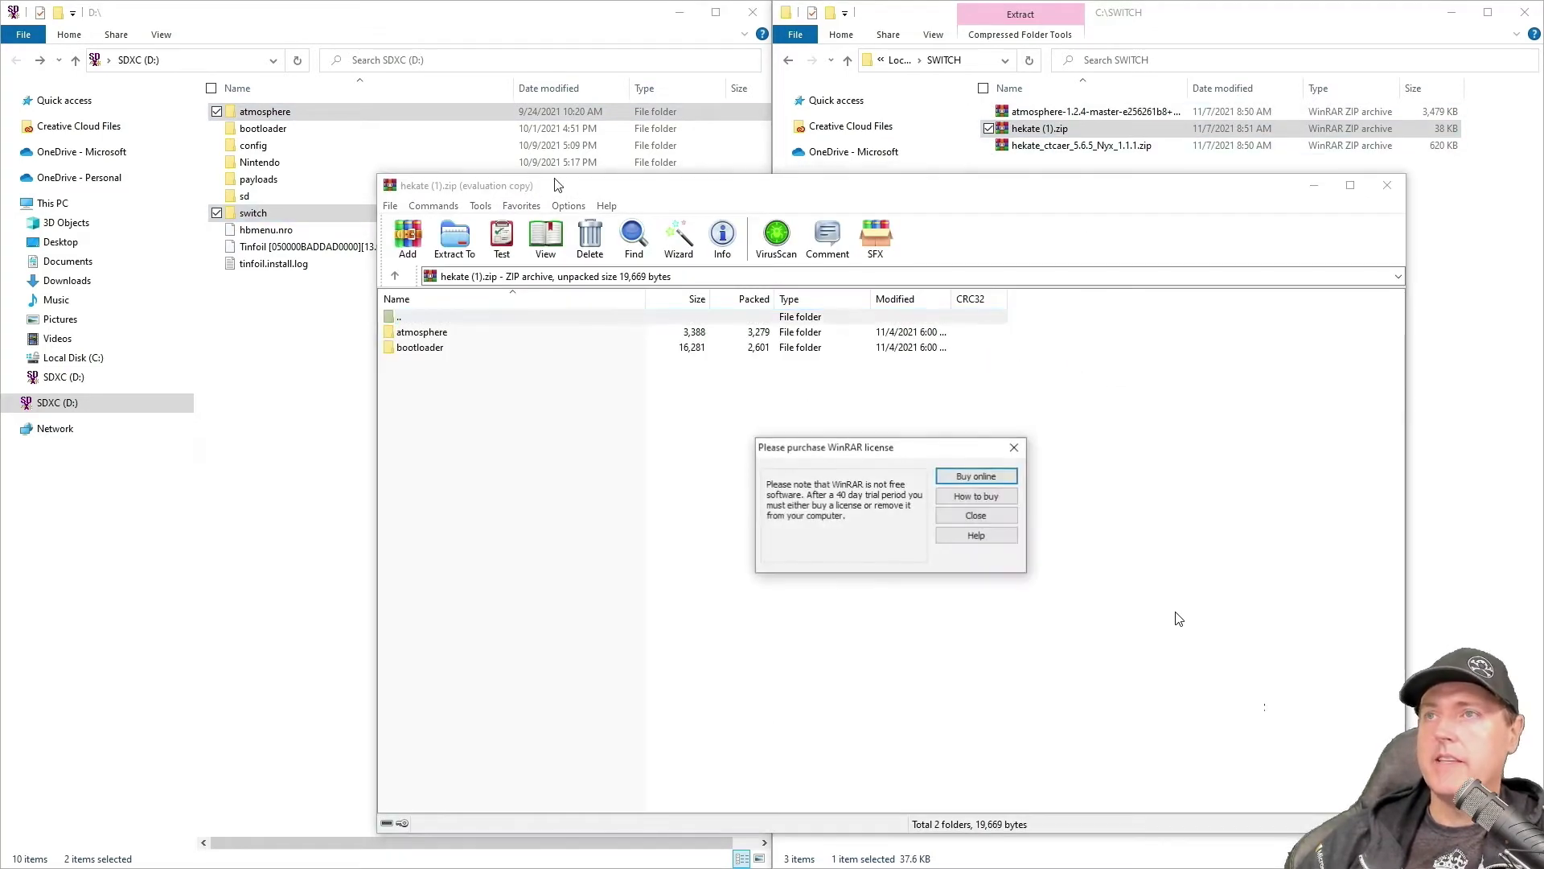
click(976, 515)
drag(632, 185, 1020, 152)
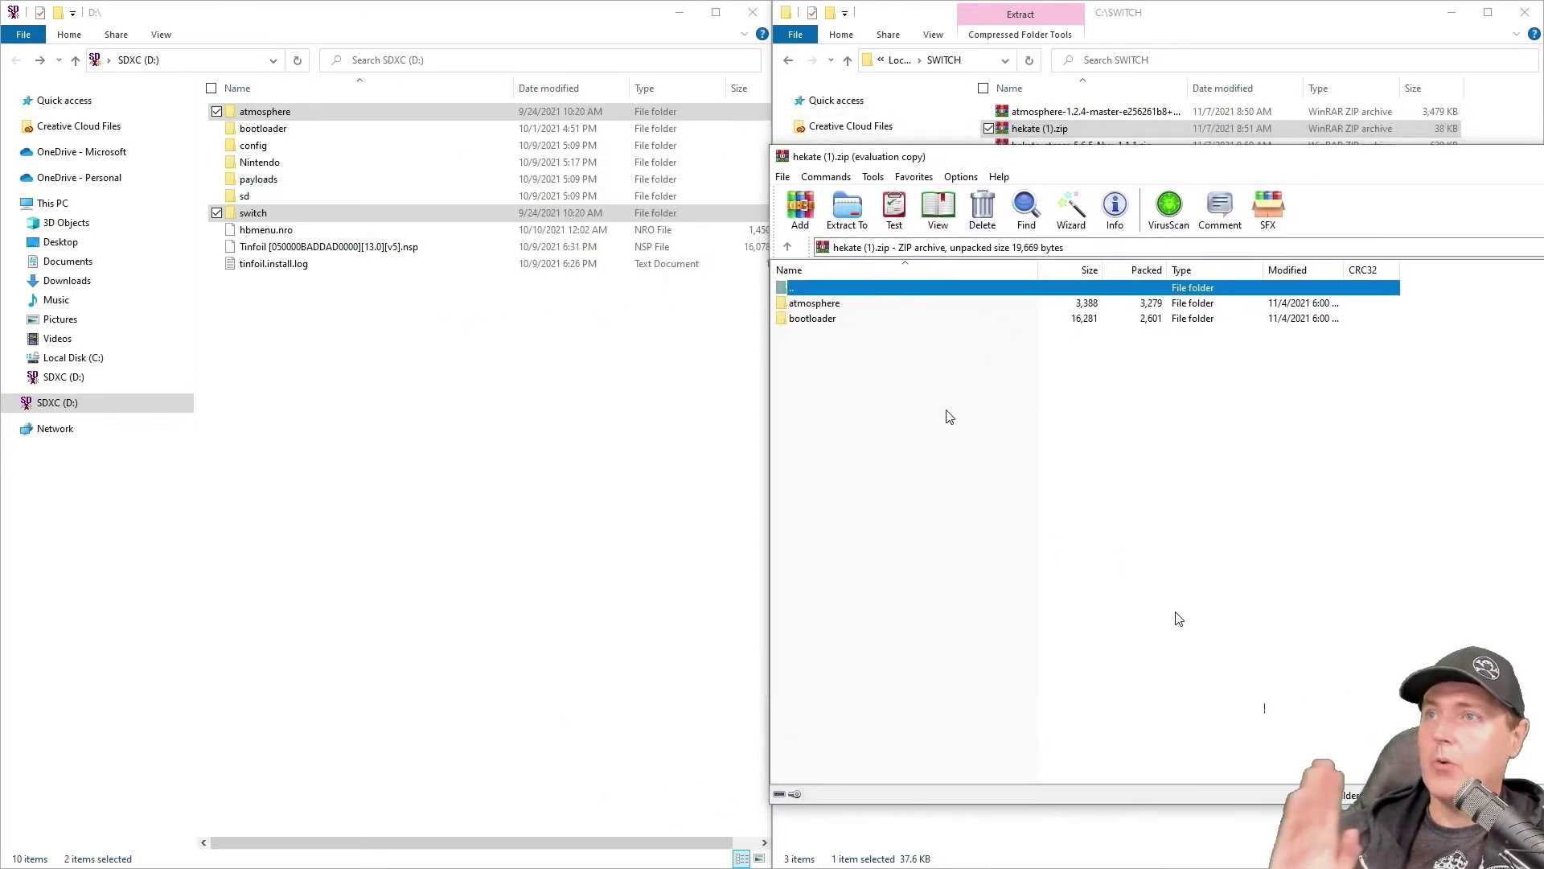
drag(939, 410, 816, 313)
drag(817, 312, 310, 405)
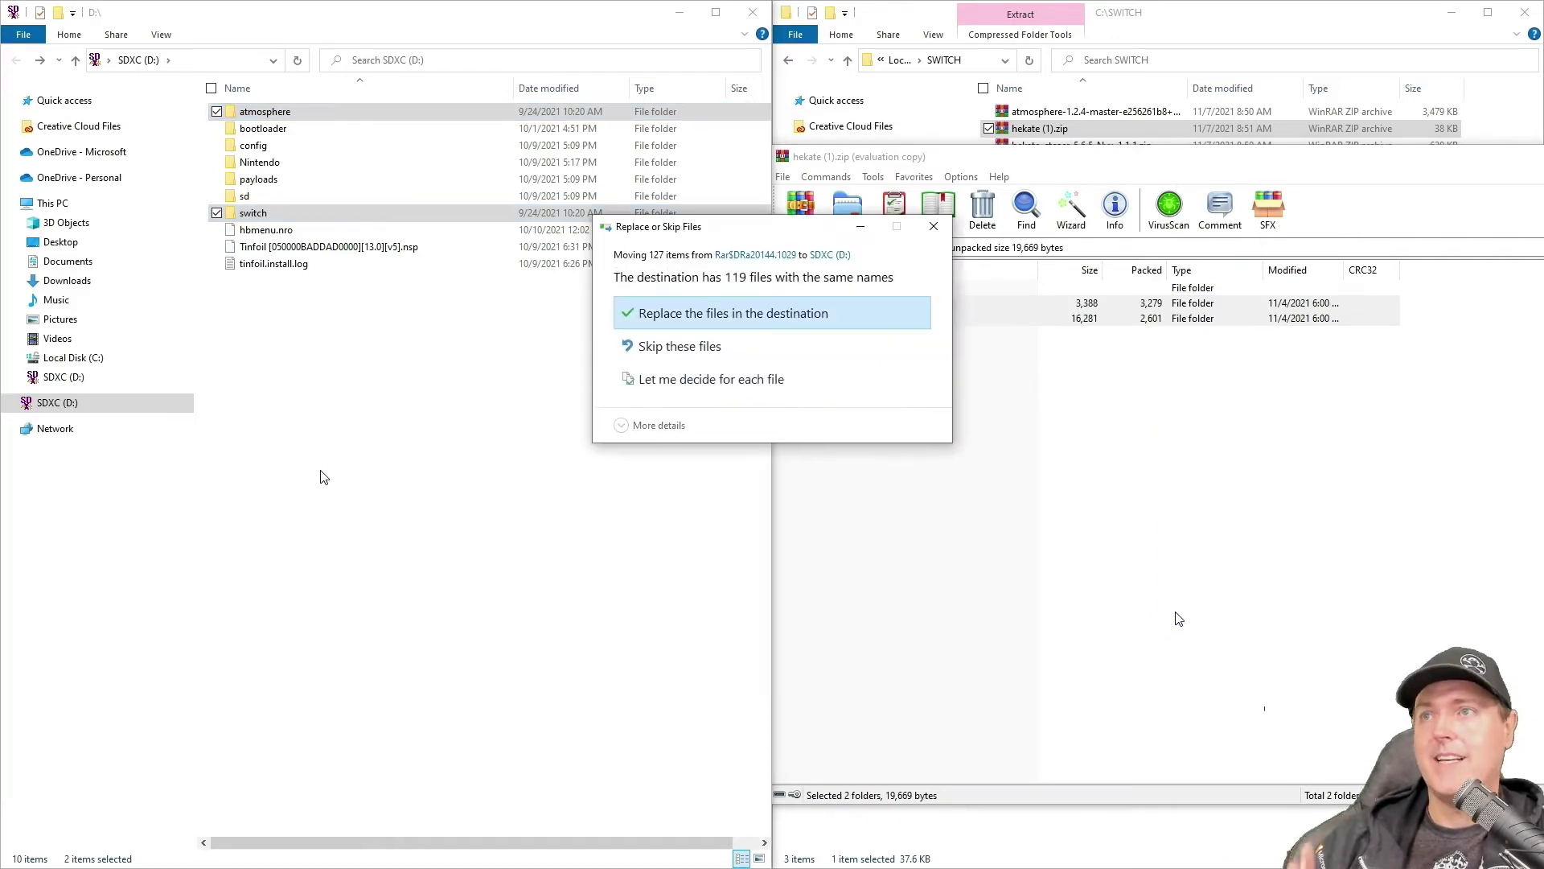
click(723, 314)
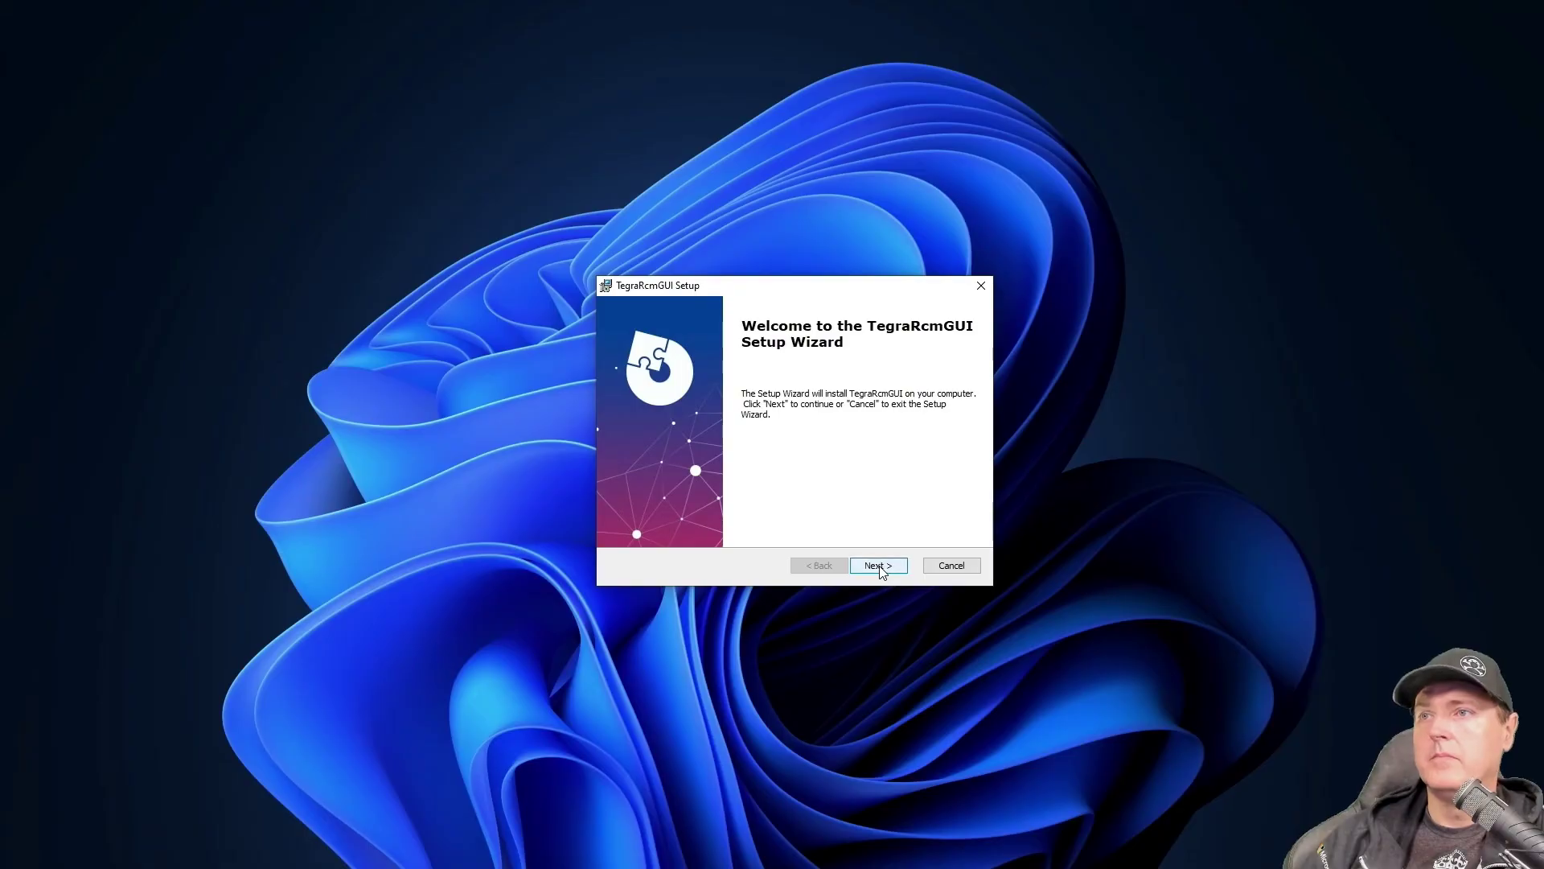
Step: Install TegraRcmGUI to the default Program Files folder, approving UAC, and launch it when setup finishes
click(881, 565)
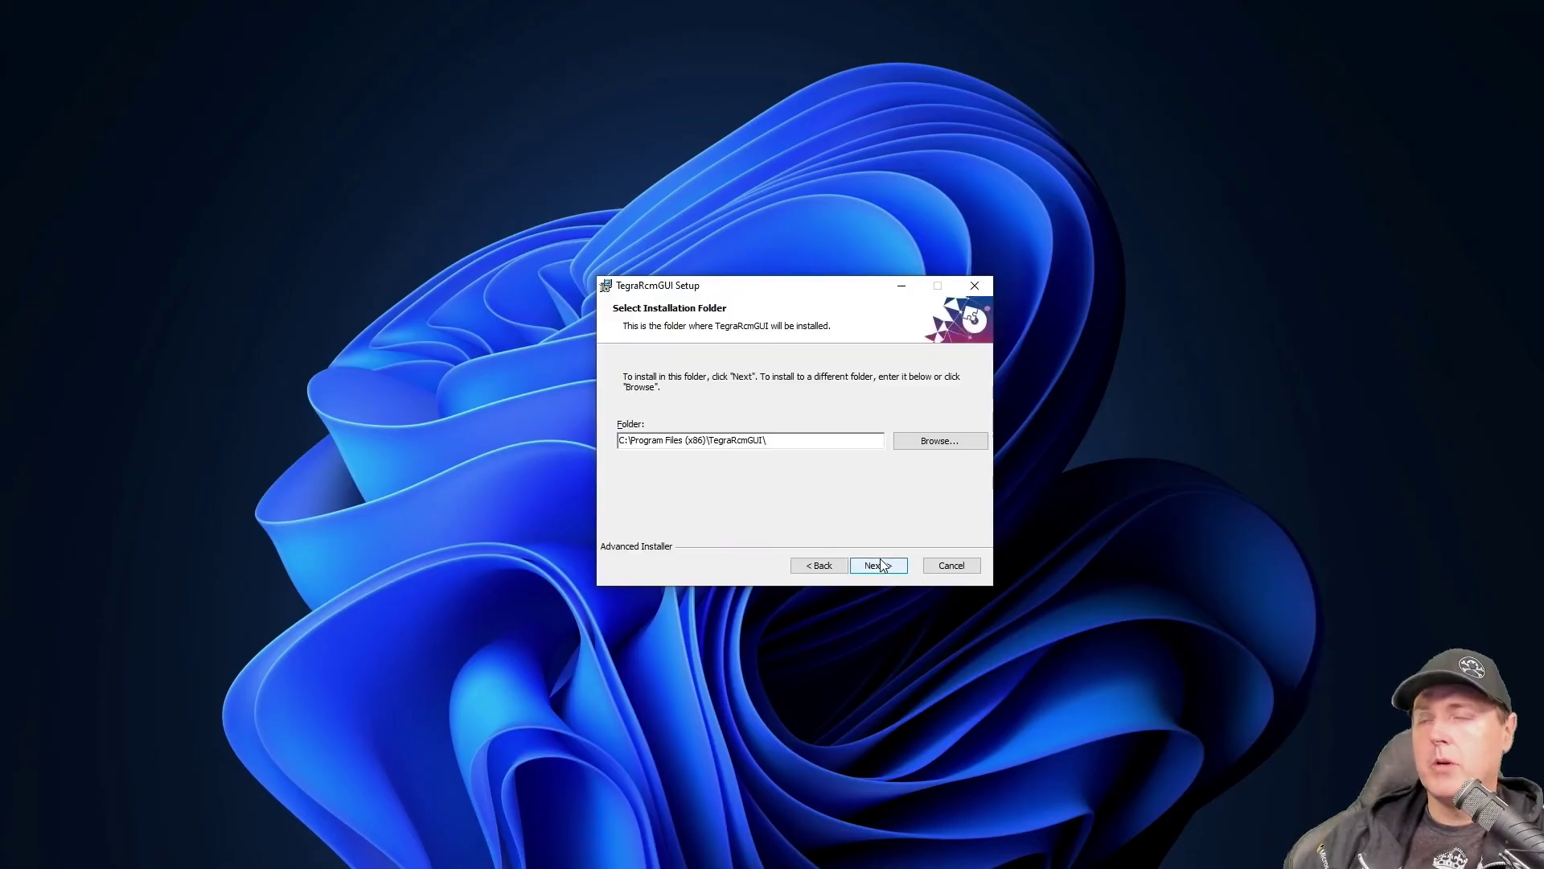
click(882, 566)
click(881, 566)
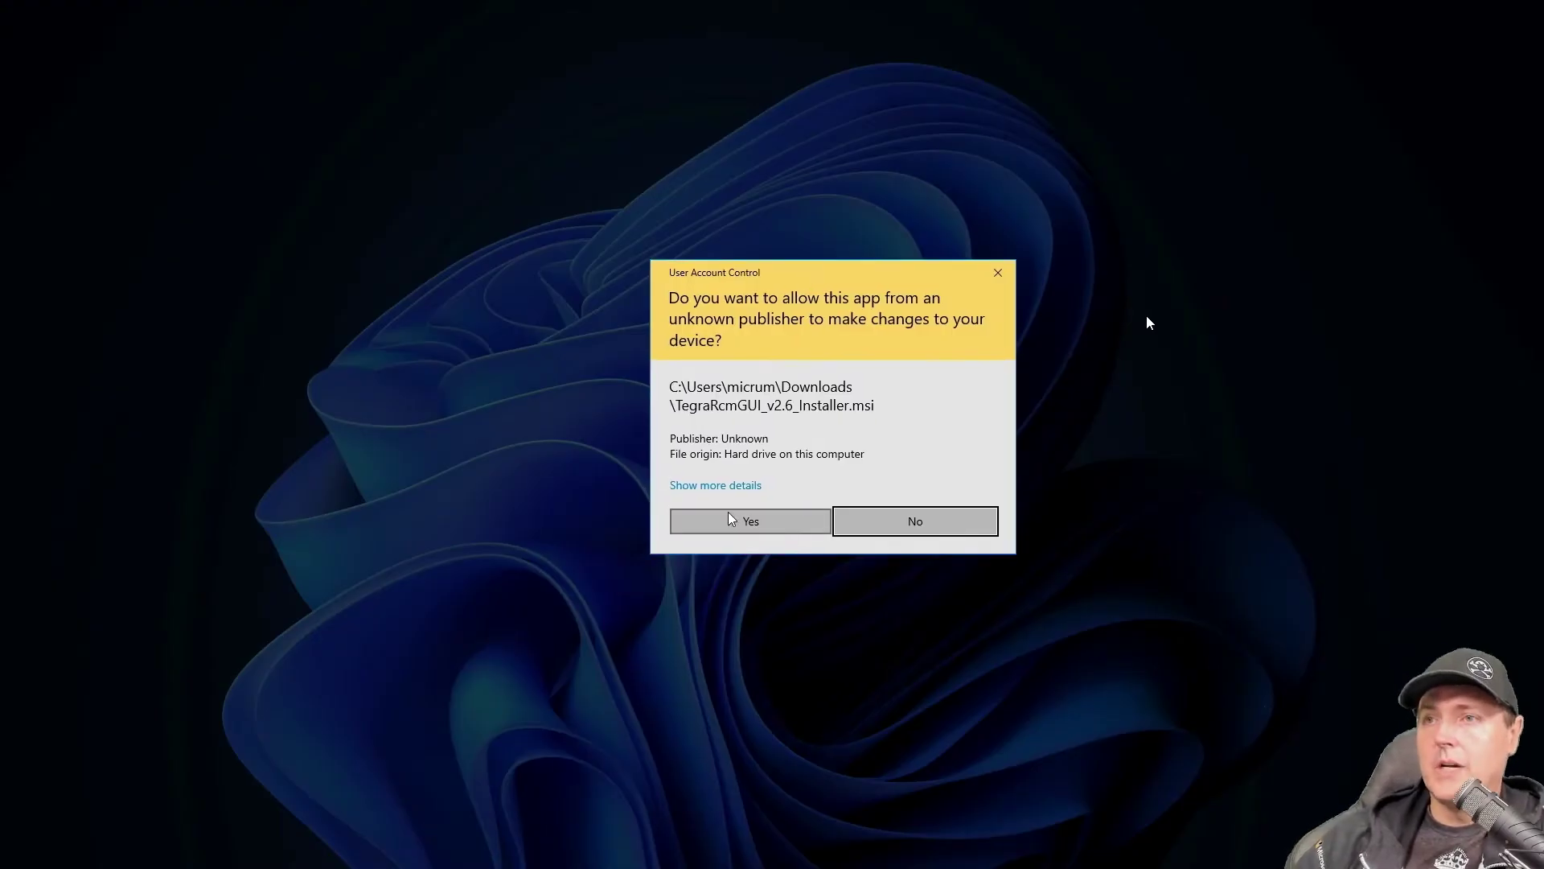
click(732, 524)
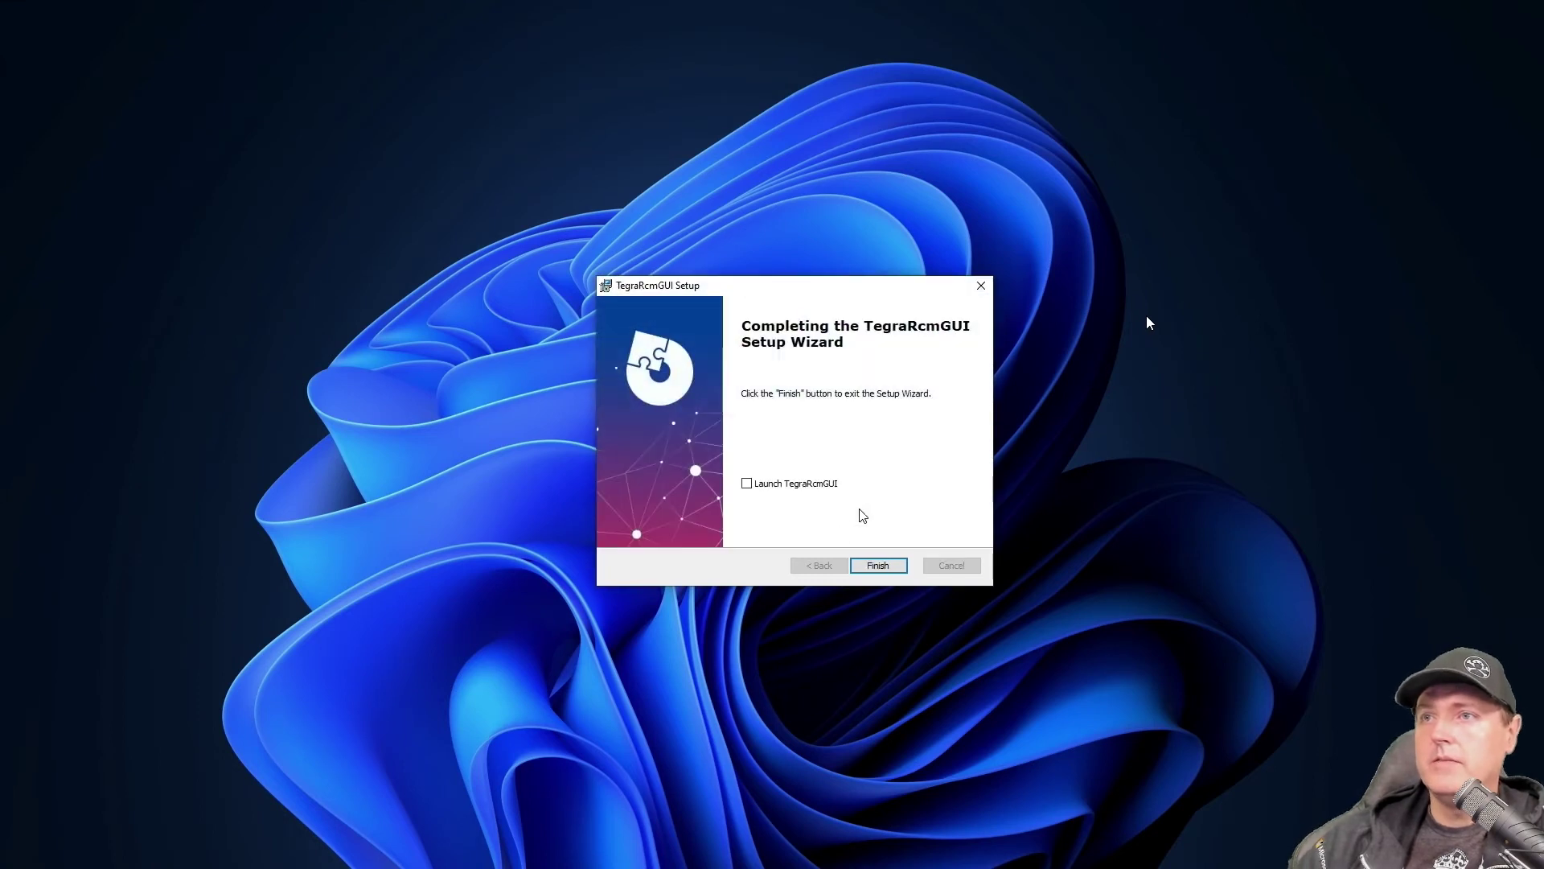
click(747, 483)
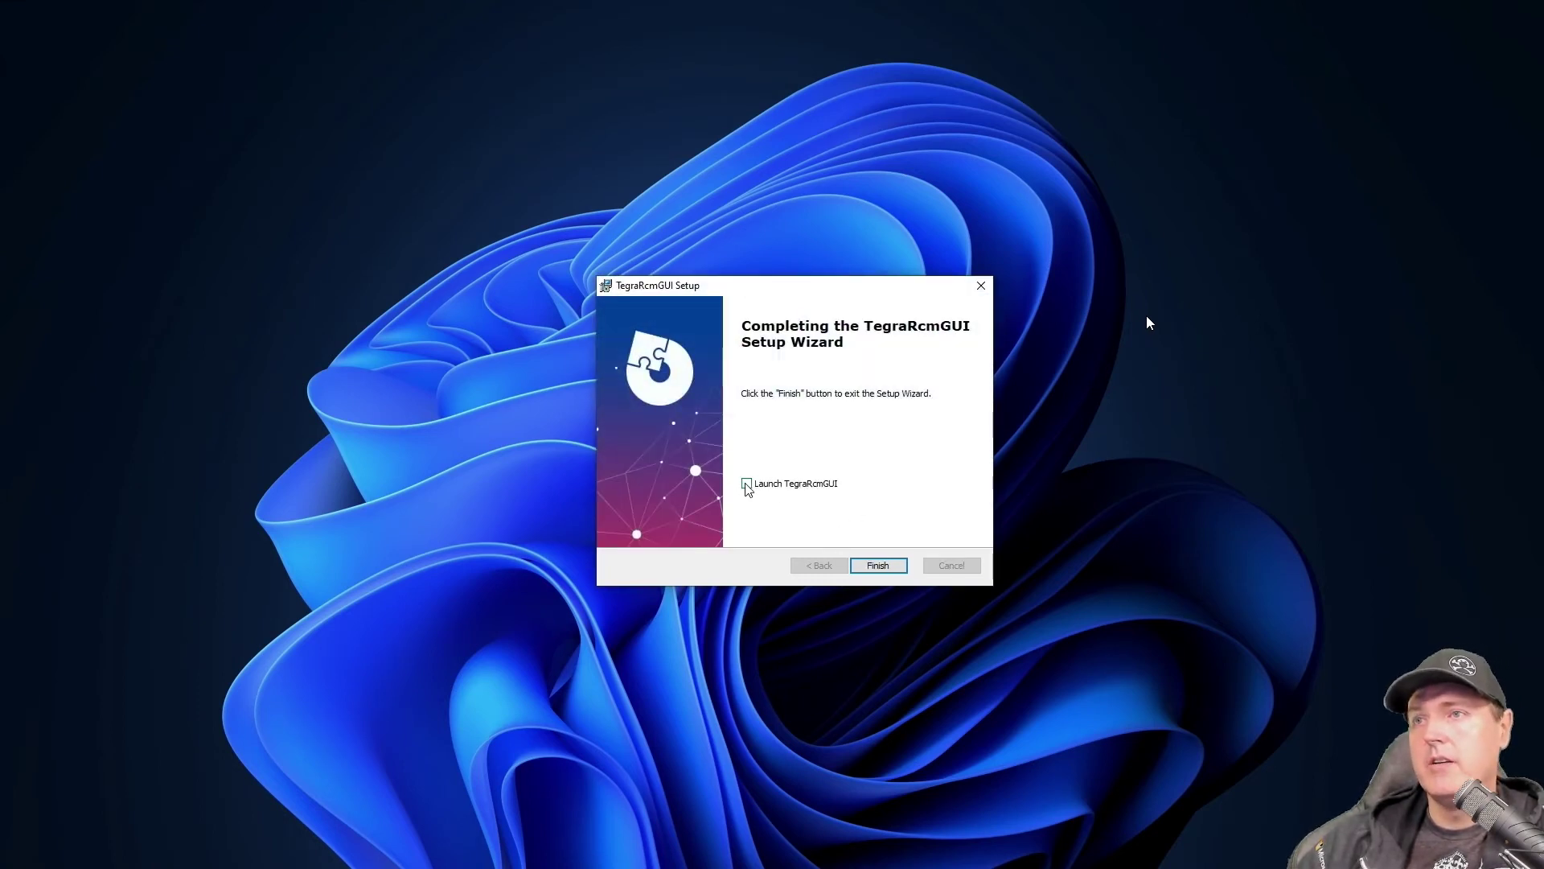
click(880, 566)
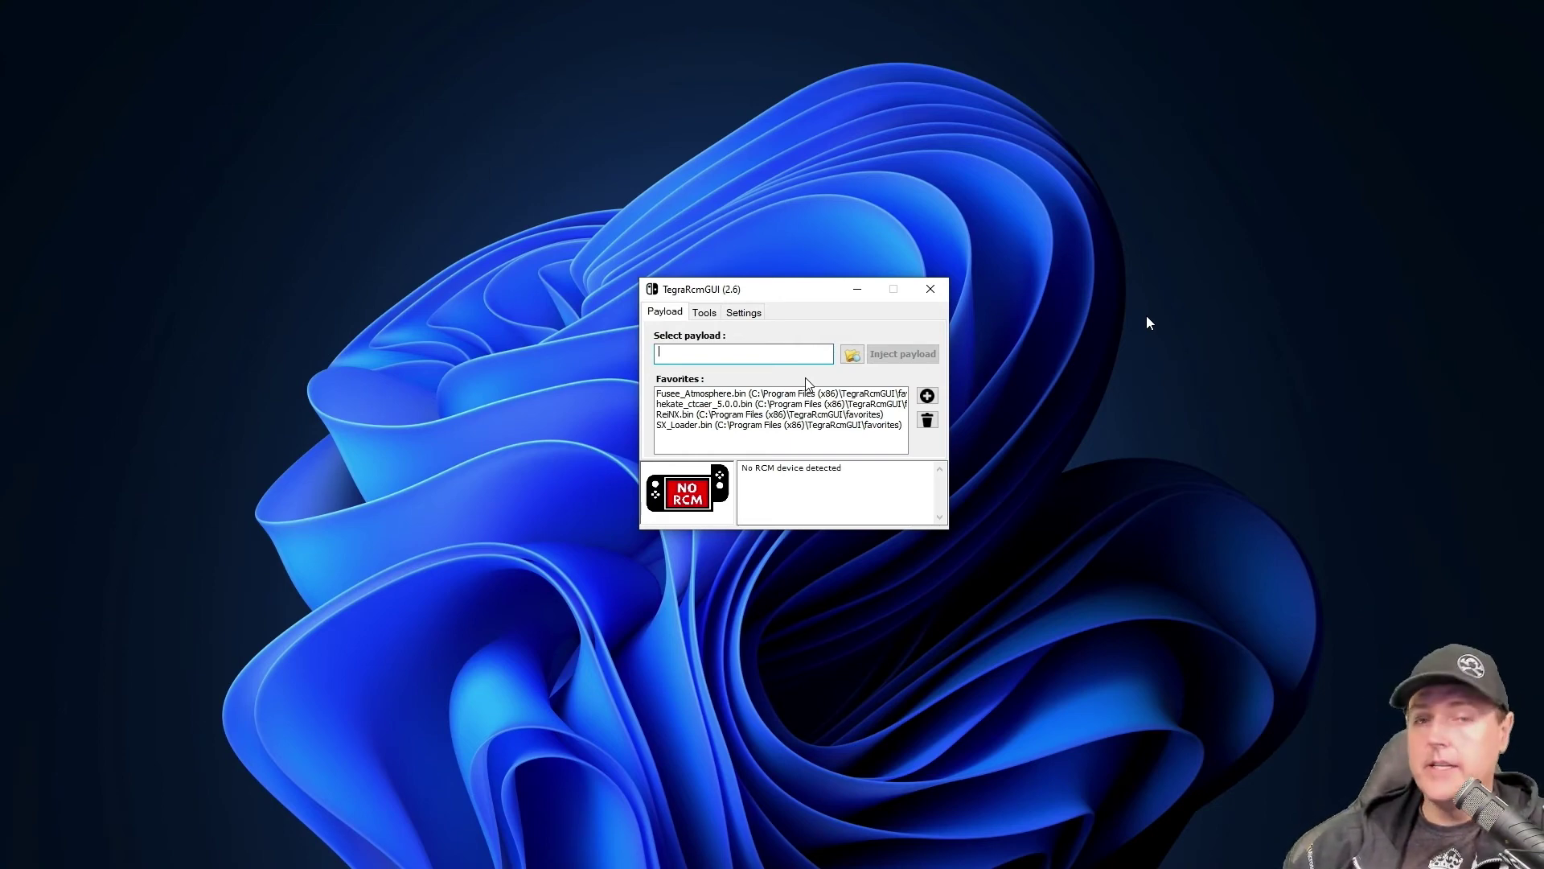
Step: Enable Auto inject and Minimize to tray in TegraRcmGUI's Settings
click(748, 313)
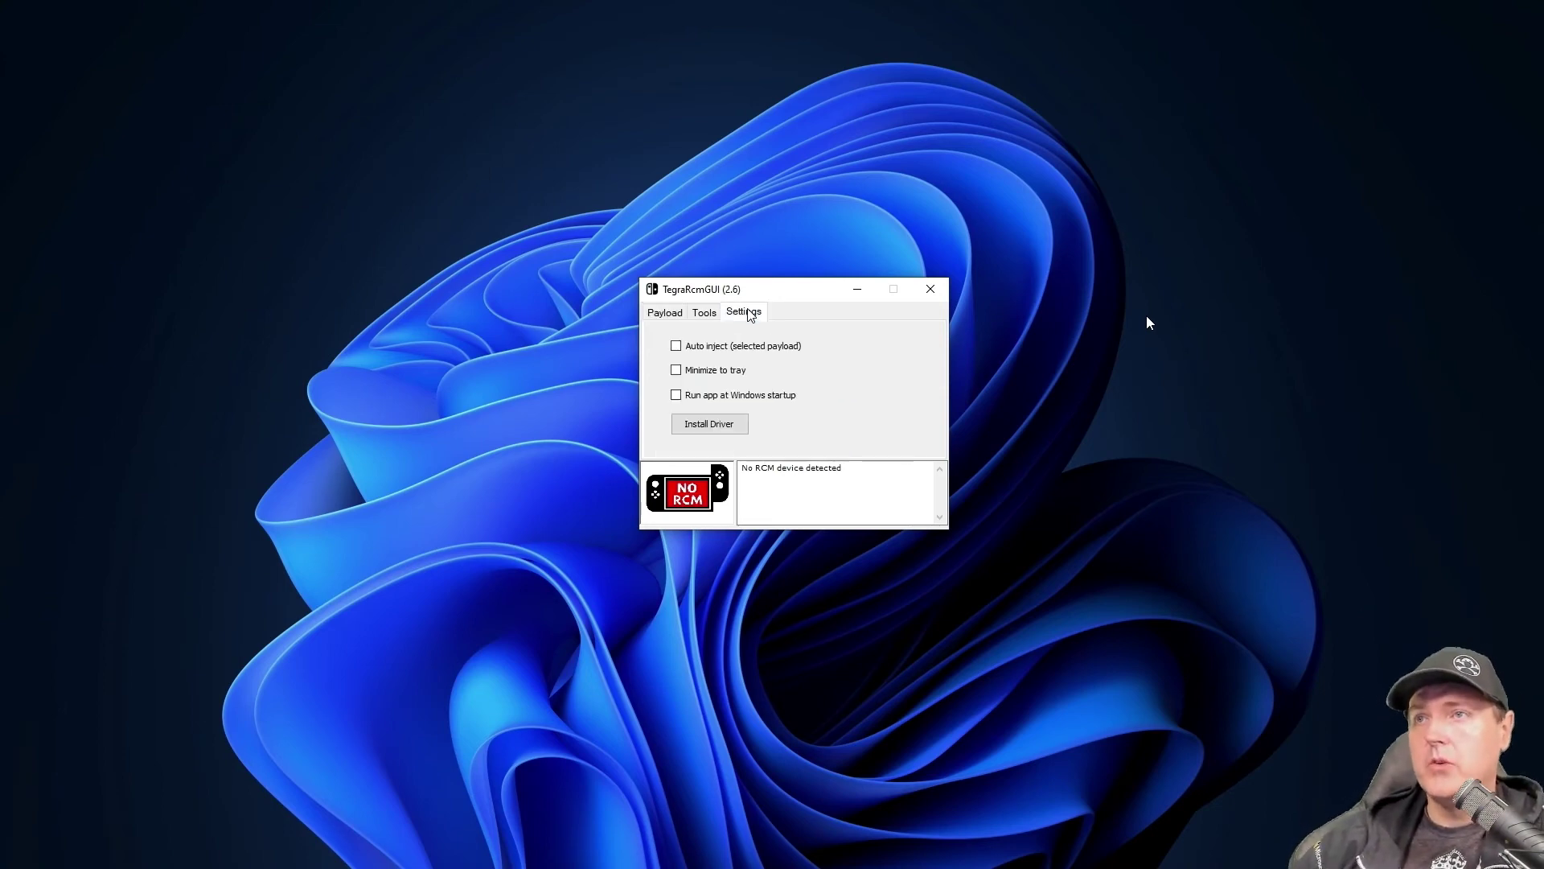
click(697, 348)
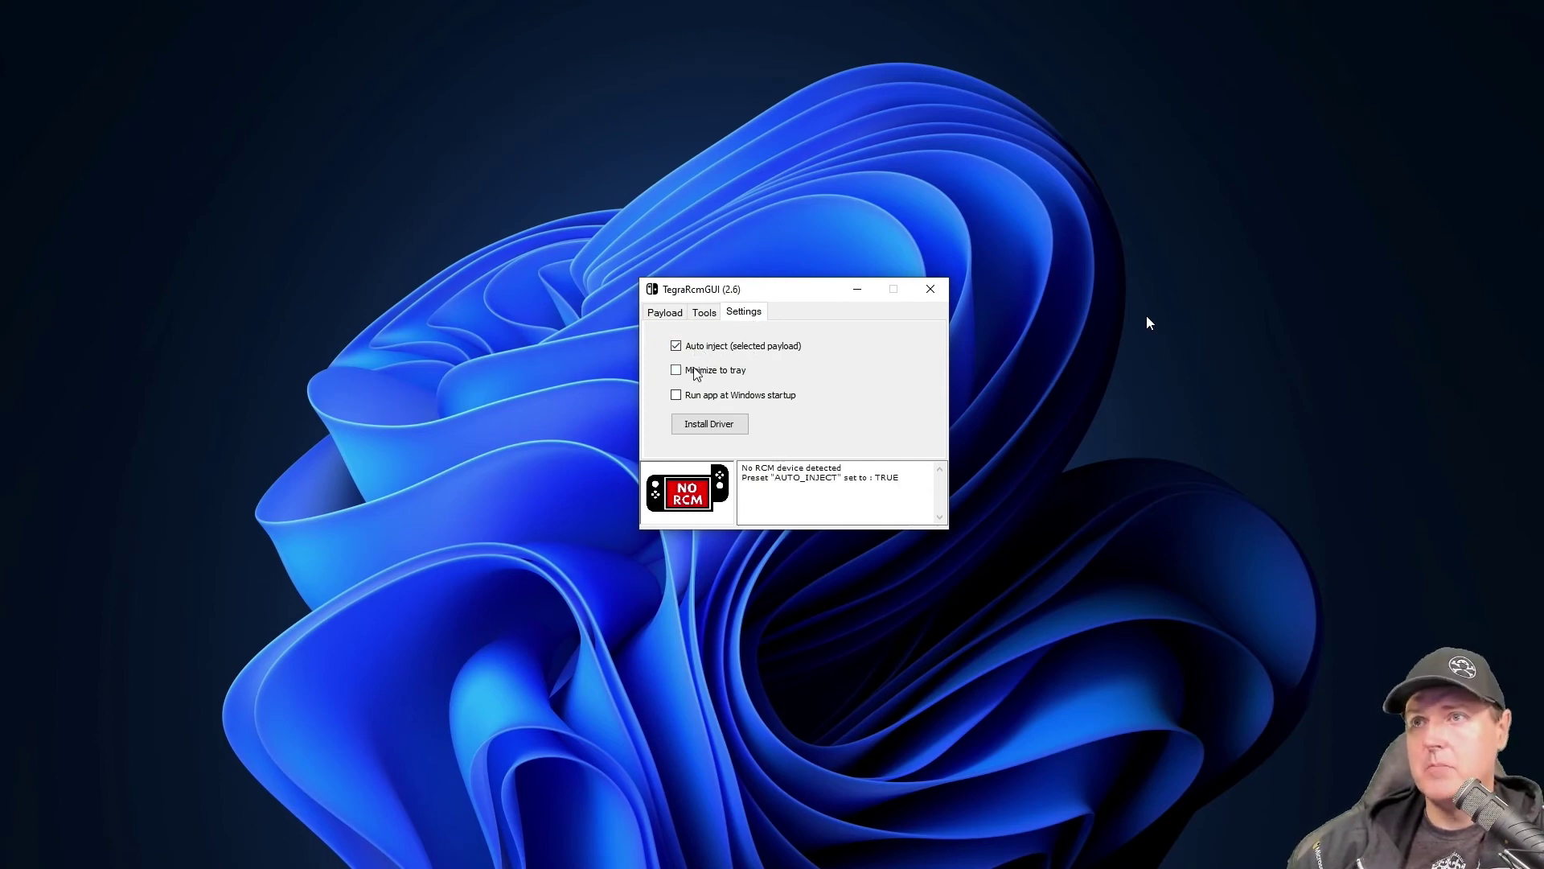
click(695, 371)
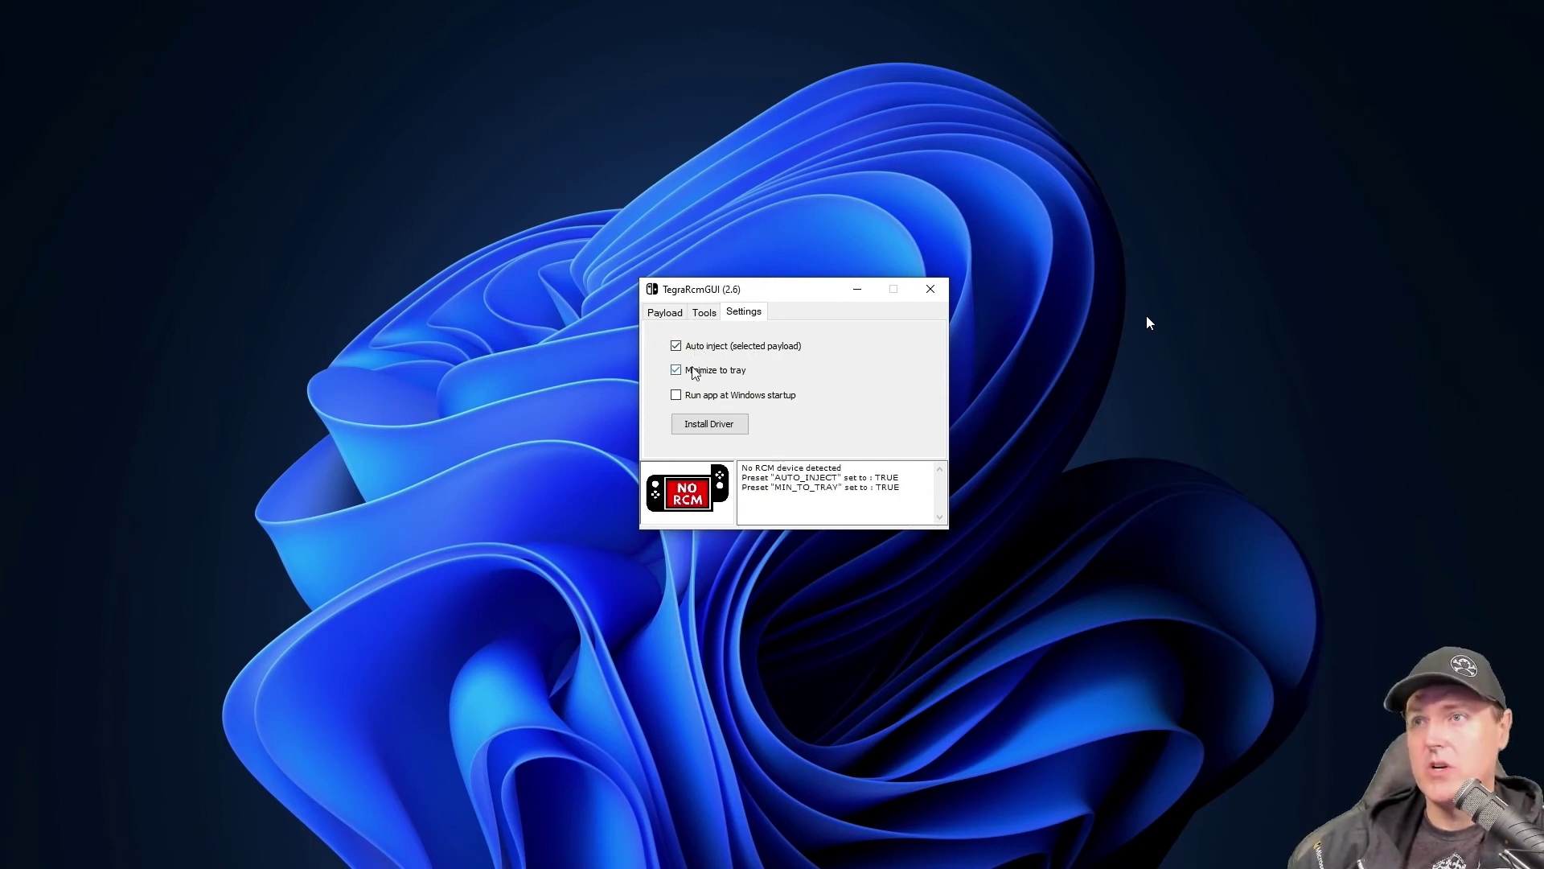
Step: Install the libusbK Nintendo Switch USB driver through the driver wizard
click(712, 425)
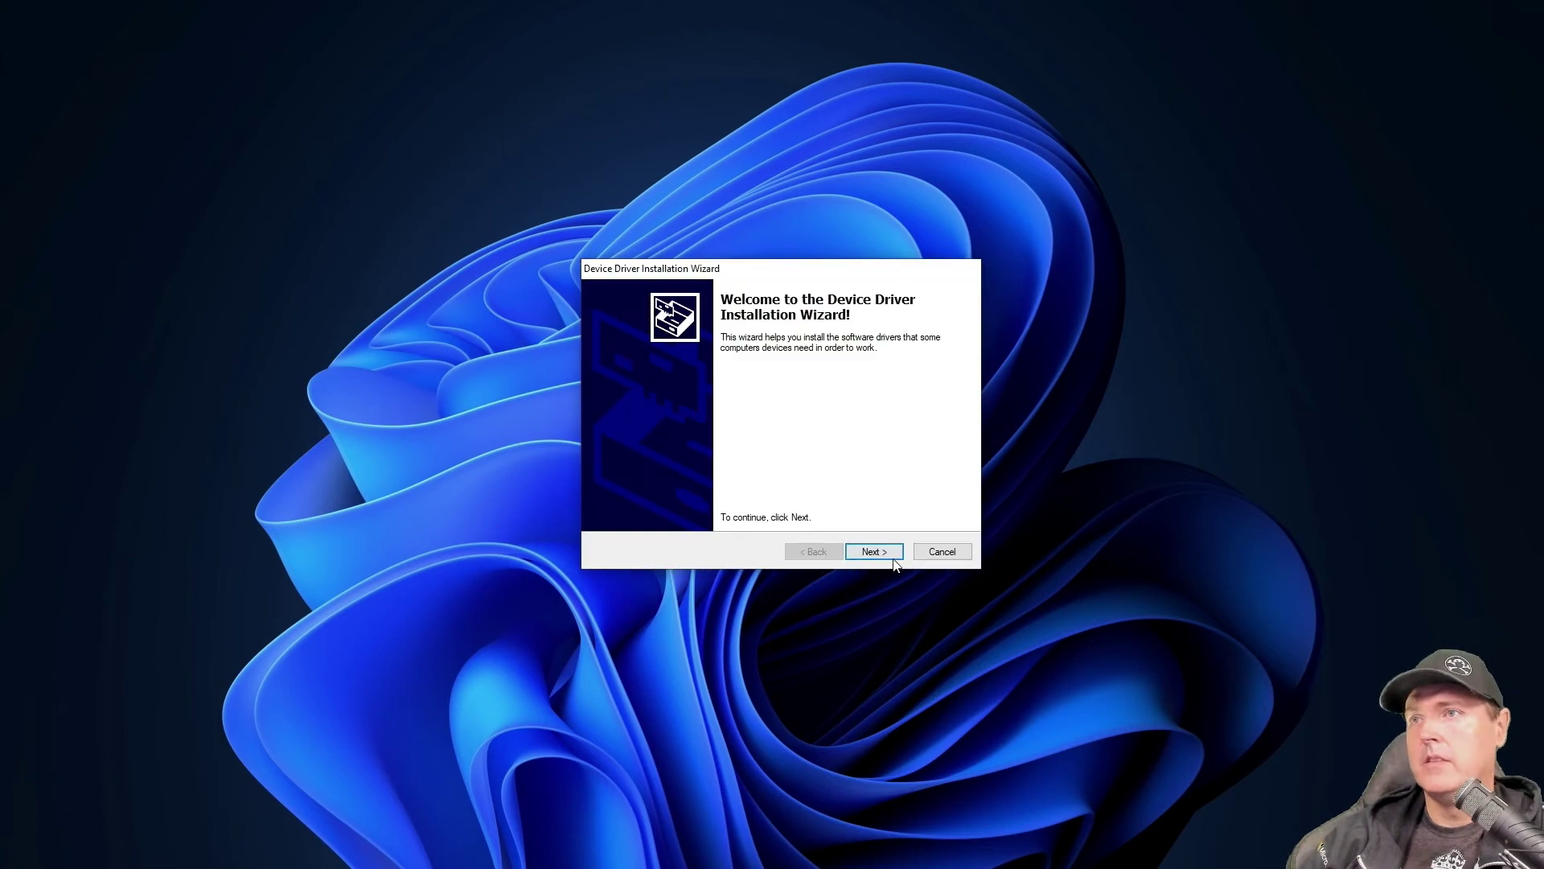
click(873, 551)
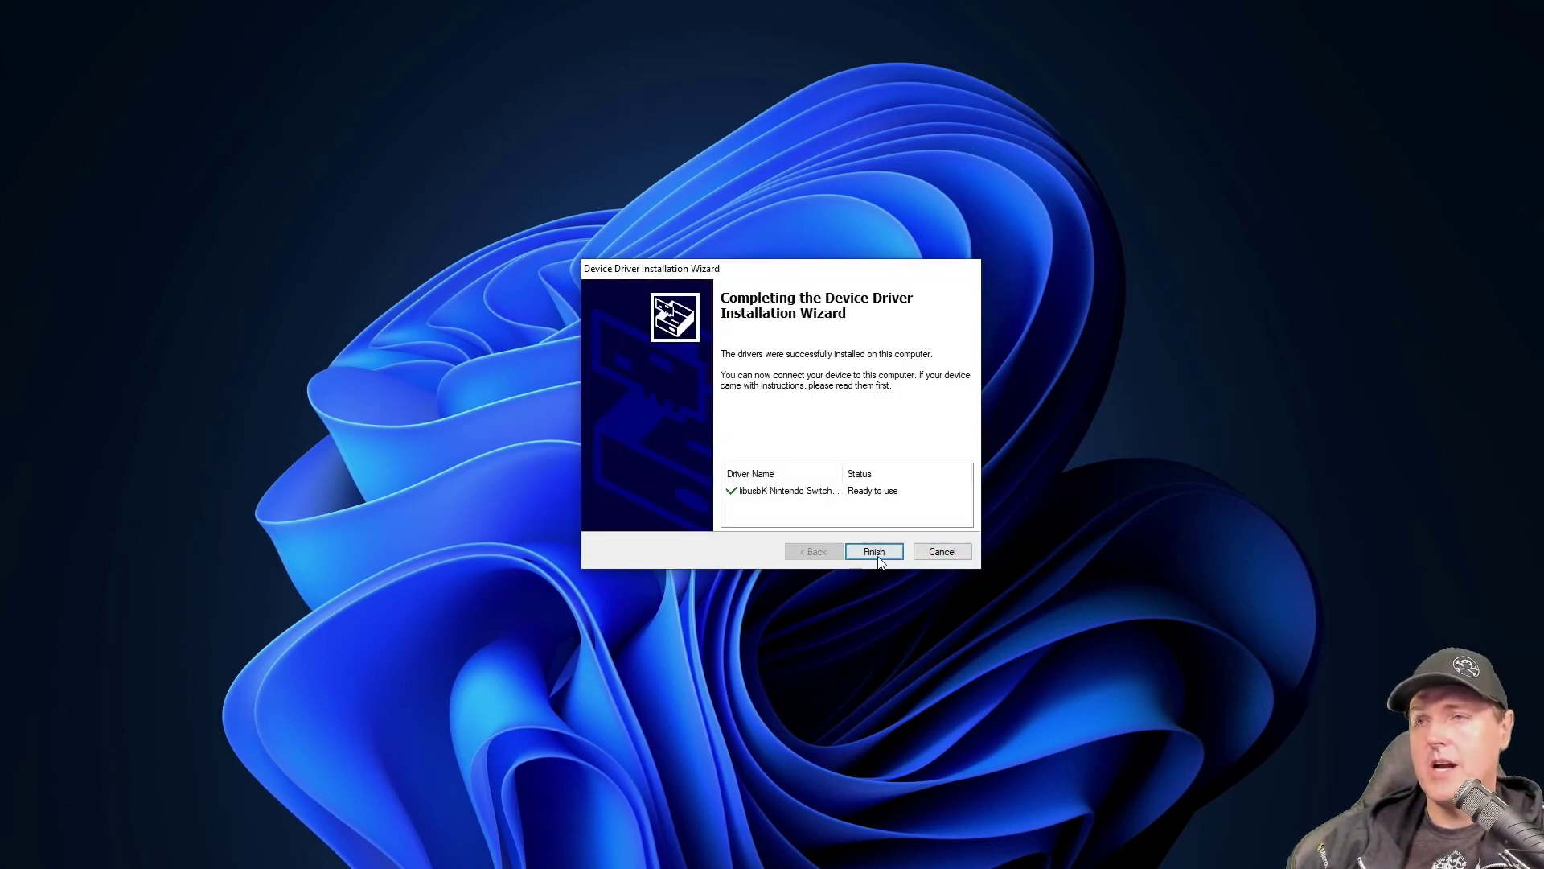
click(875, 553)
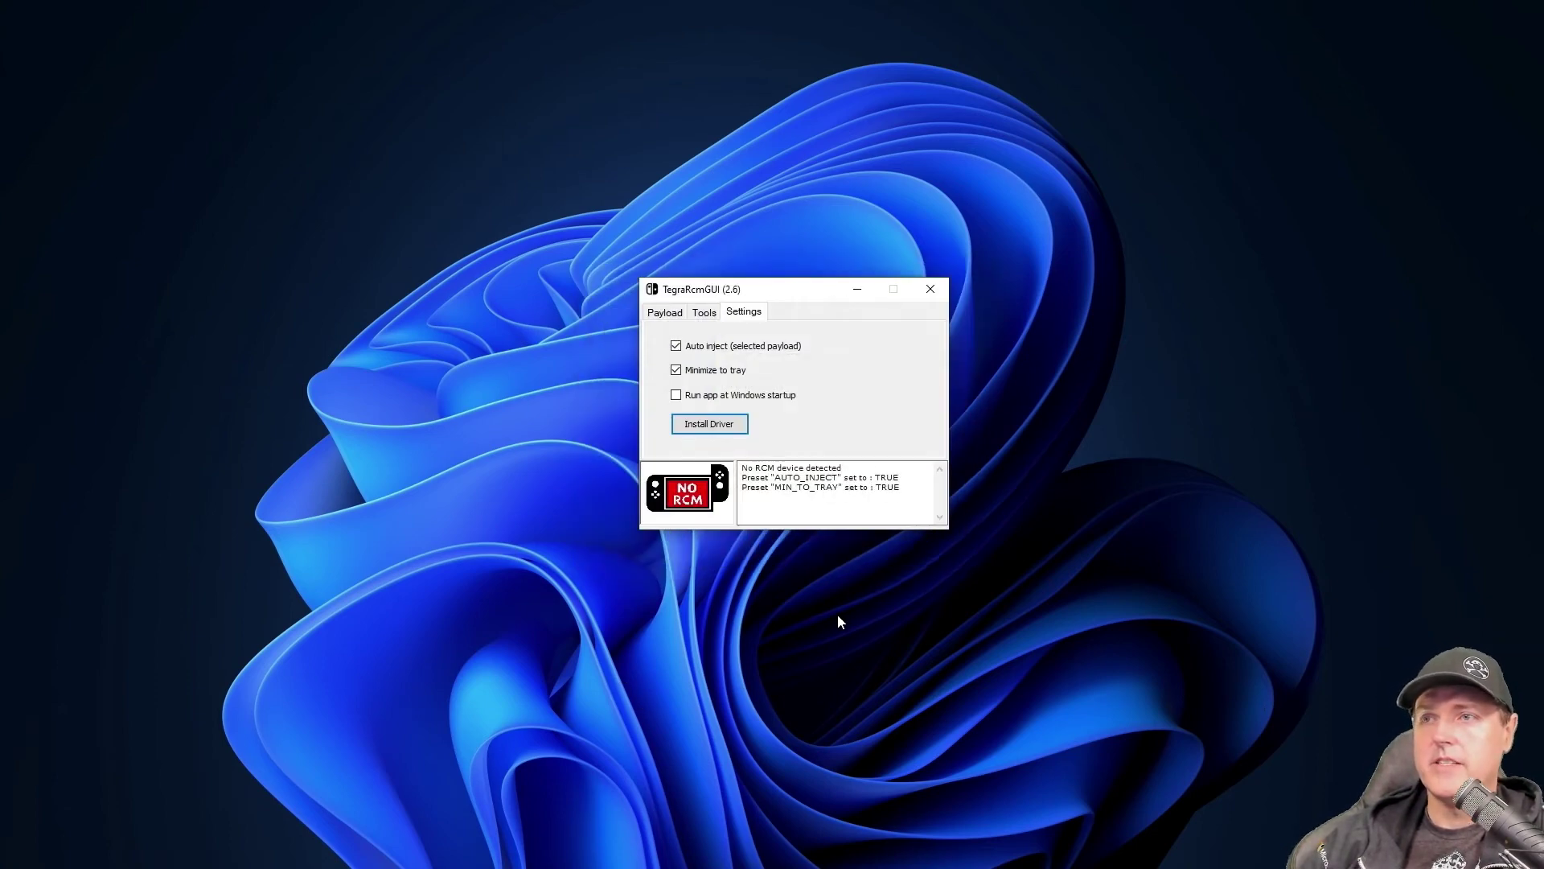
Step: Select hekate_ctcaer_5.6.5.bin from the Desktop as the TegraRcmGUI payload
click(665, 312)
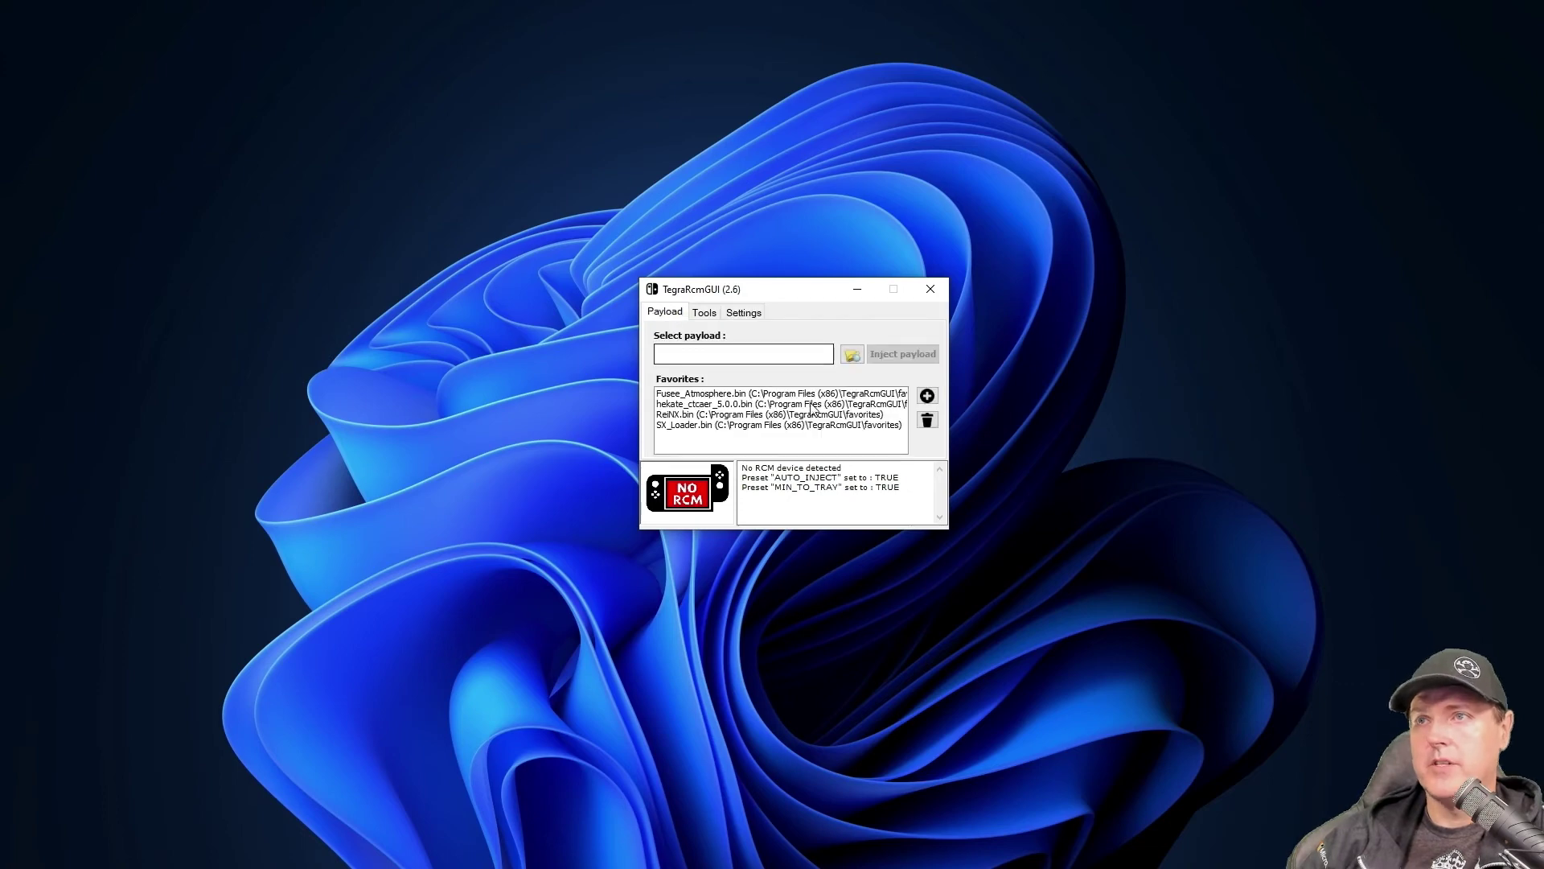
click(851, 355)
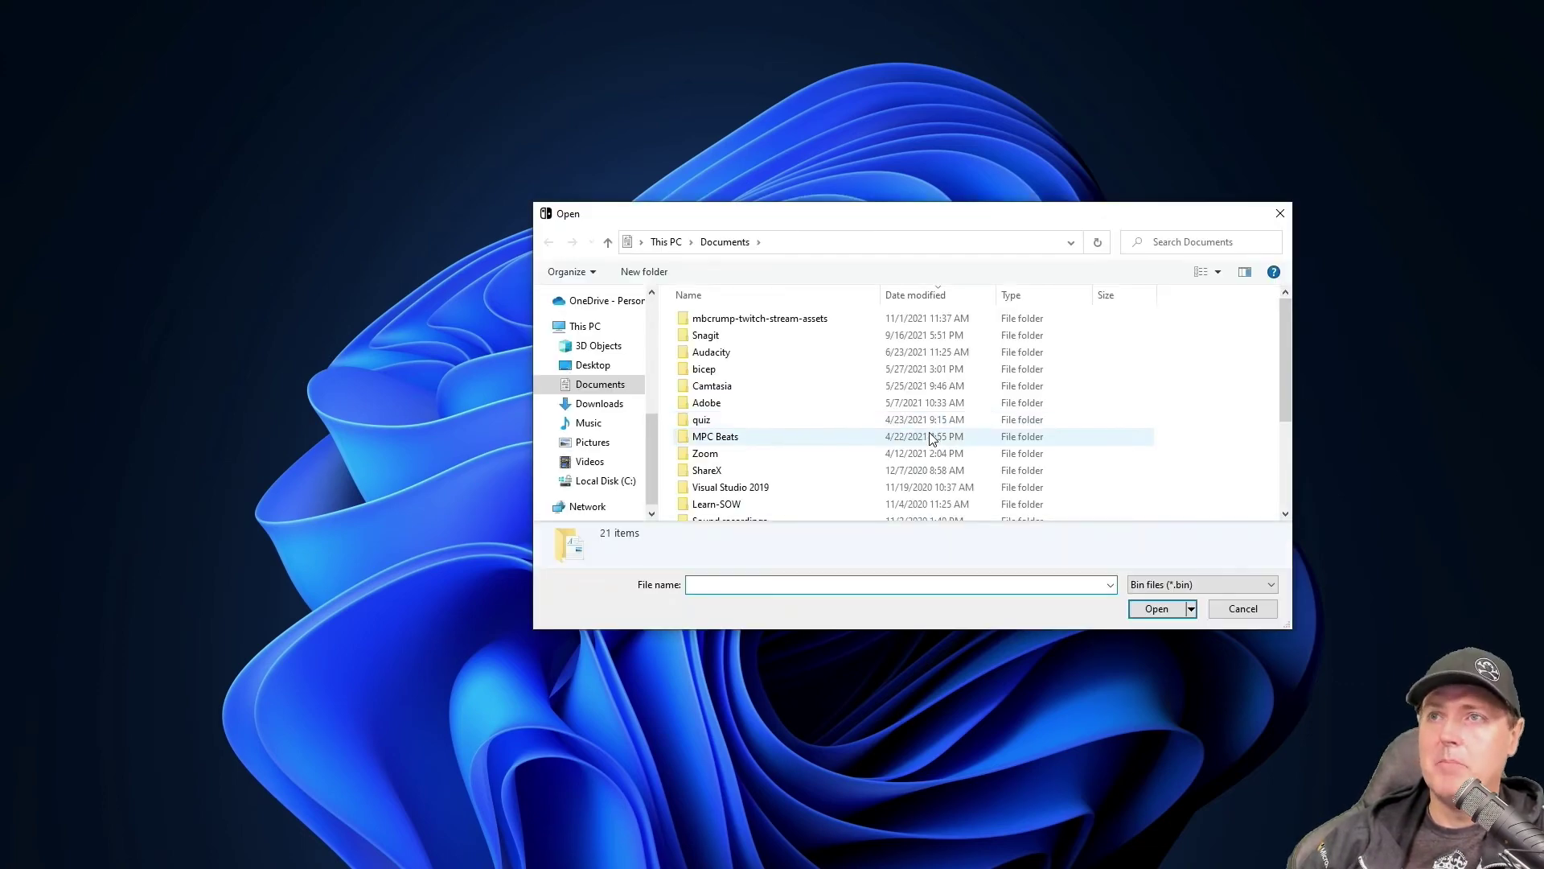
click(593, 365)
click(981, 342)
double_click(980, 341)
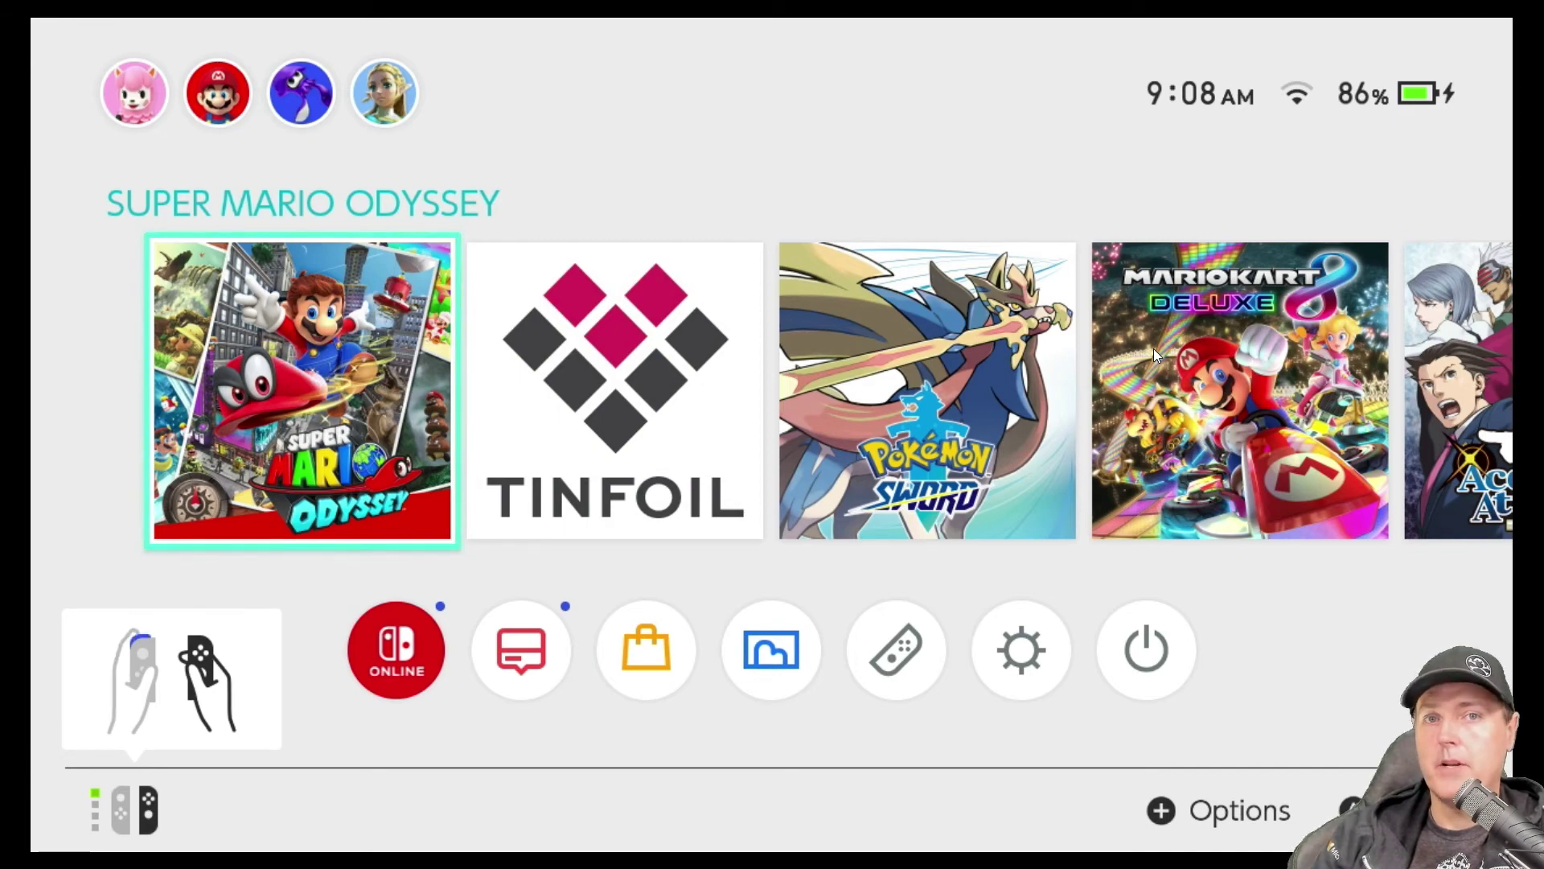
Step: Launch hbmenu from Album, browse its apps and sdmc:/ folders, then return to the HOME Menu
key(Down)
key(Left)
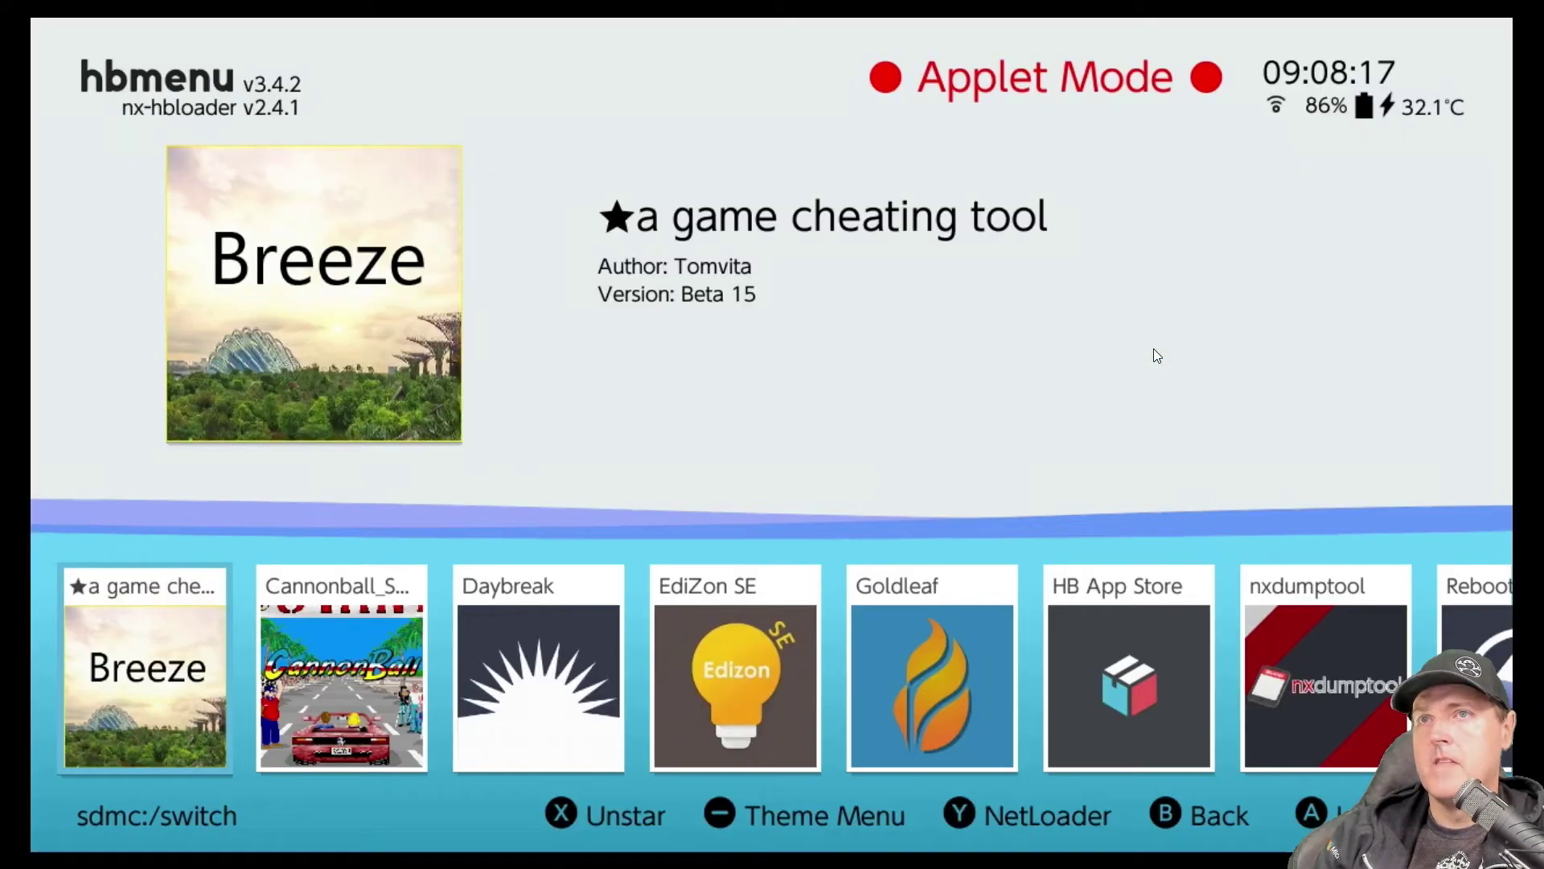
key(Right)
key(Right)
key(Right)
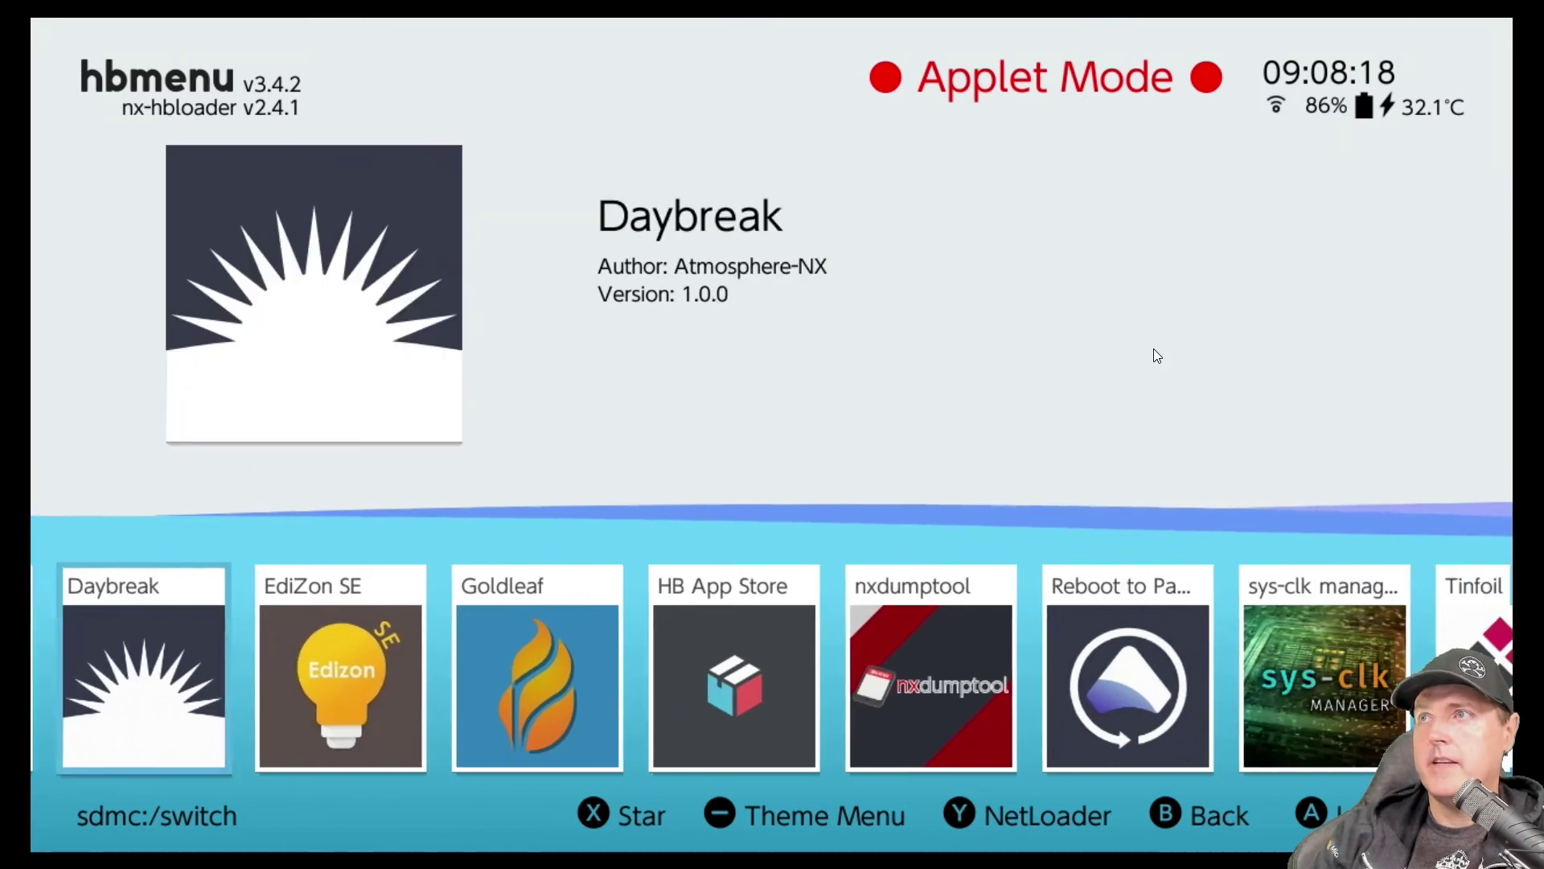
key(Right)
key(Escape)
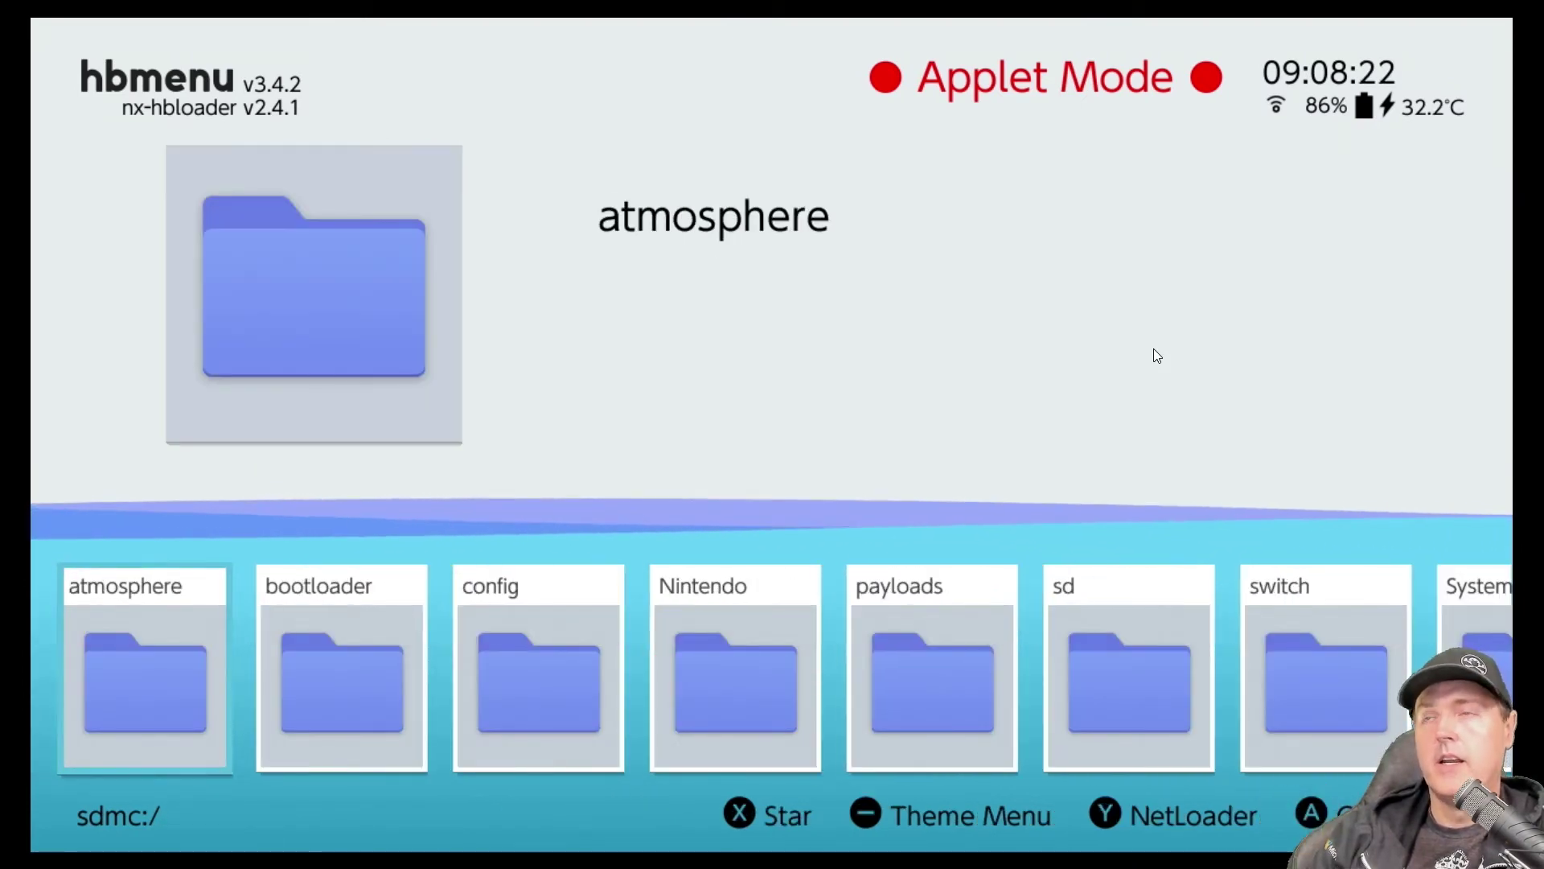
key(Home)
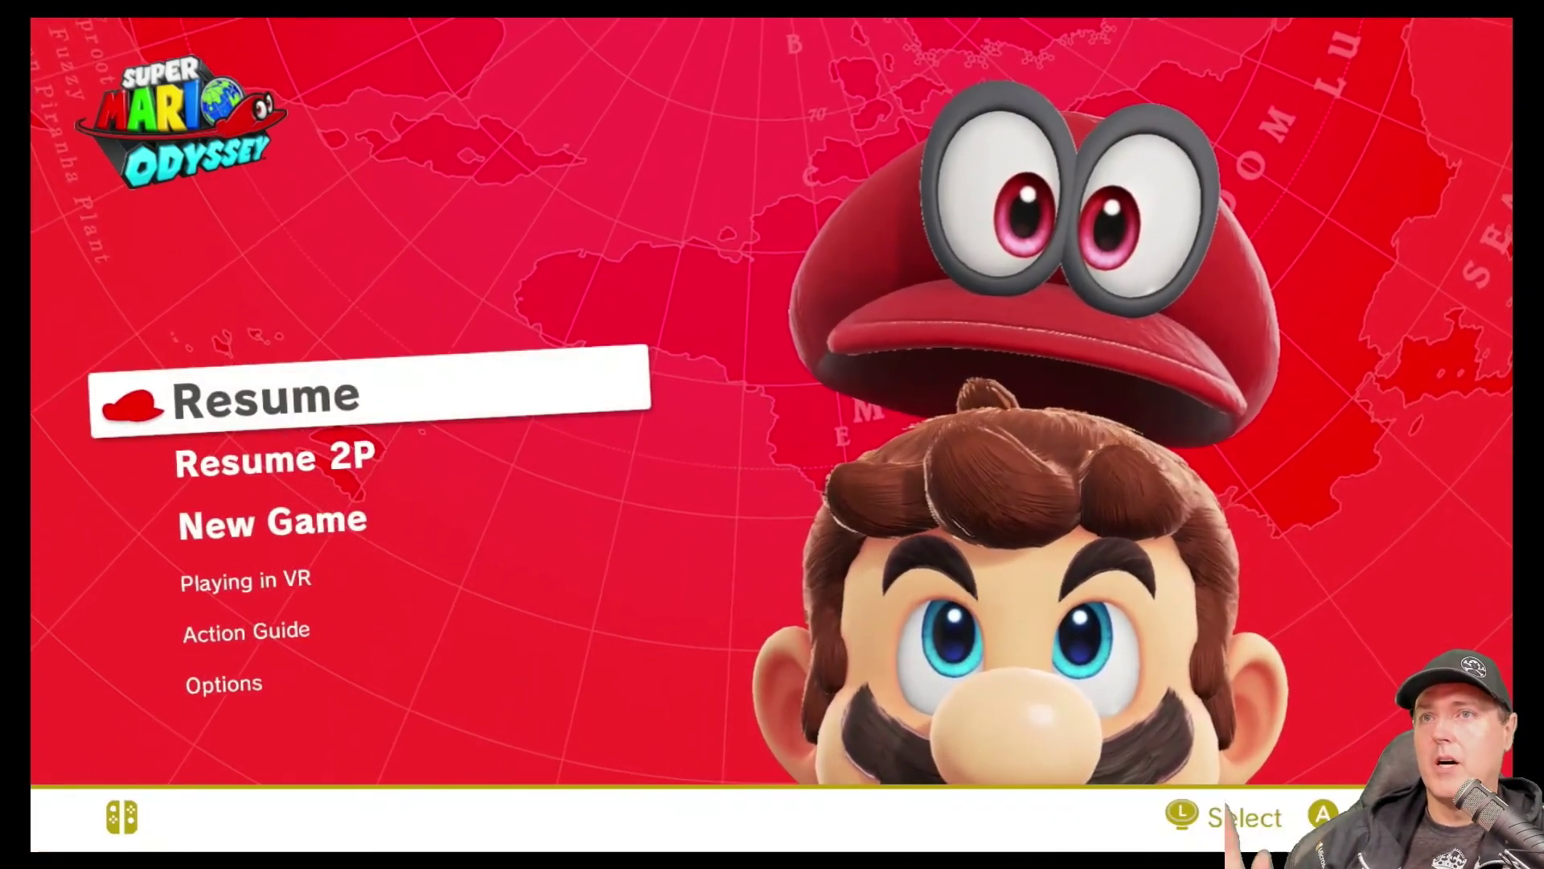
Step: Resume the saved Super Mario Odyssey game
key(Return)
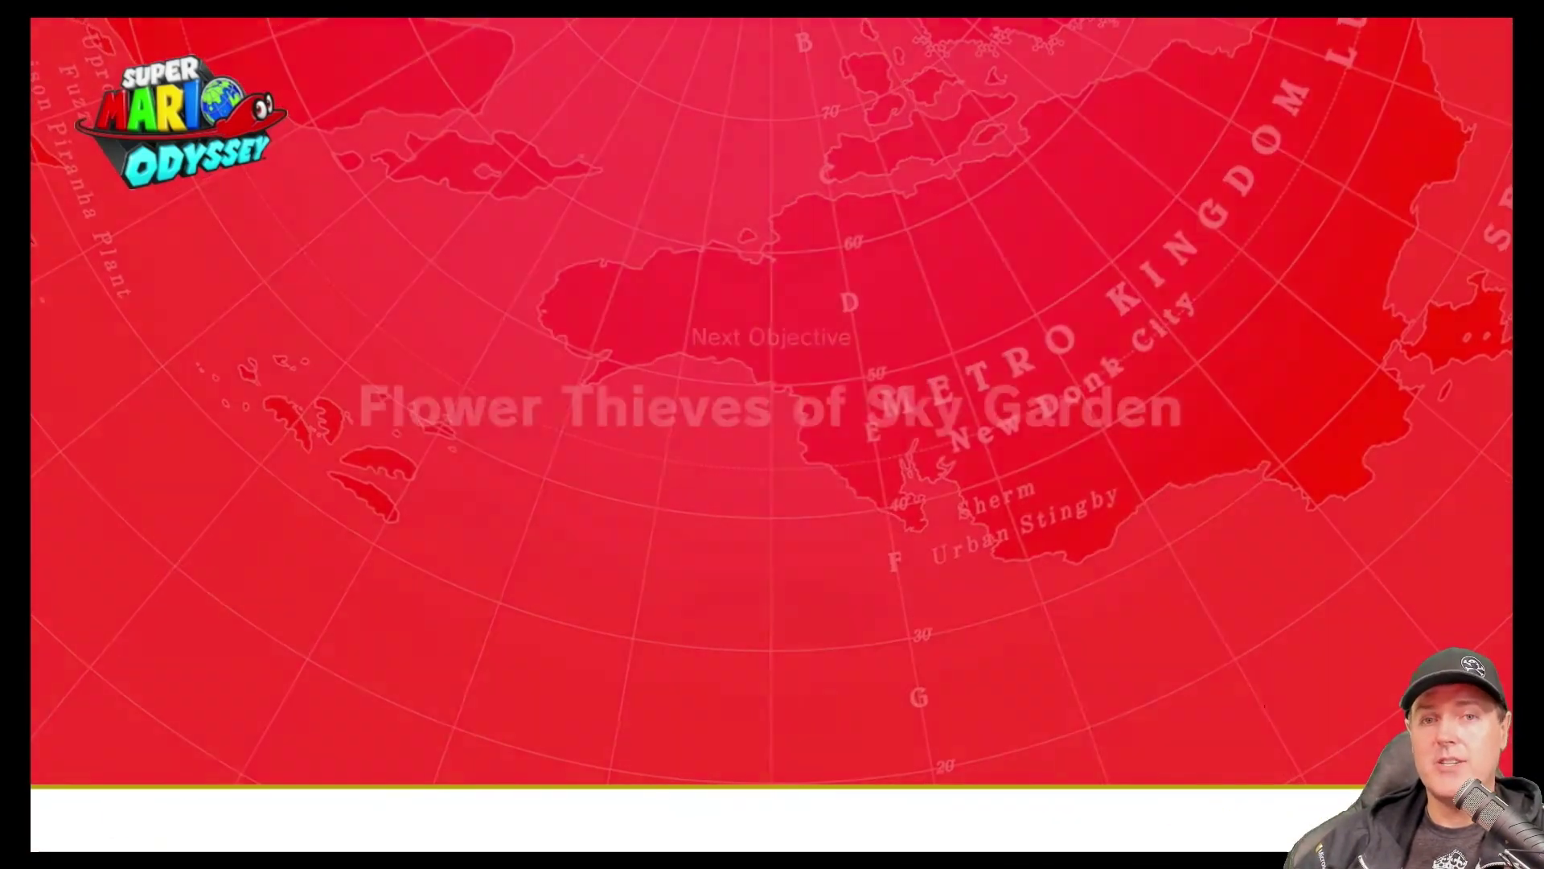